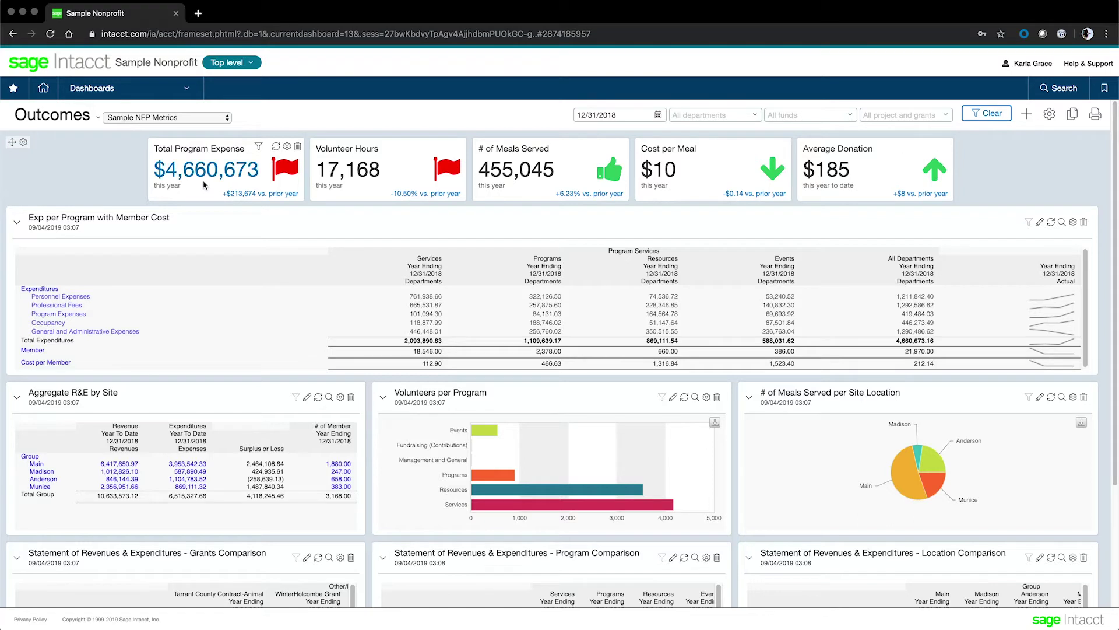
Step: Open the full Exp per Program with Member Cost report and expand its Personnel Expenses group
{"action": "mouse_move", "coordinate": [203, 184]}
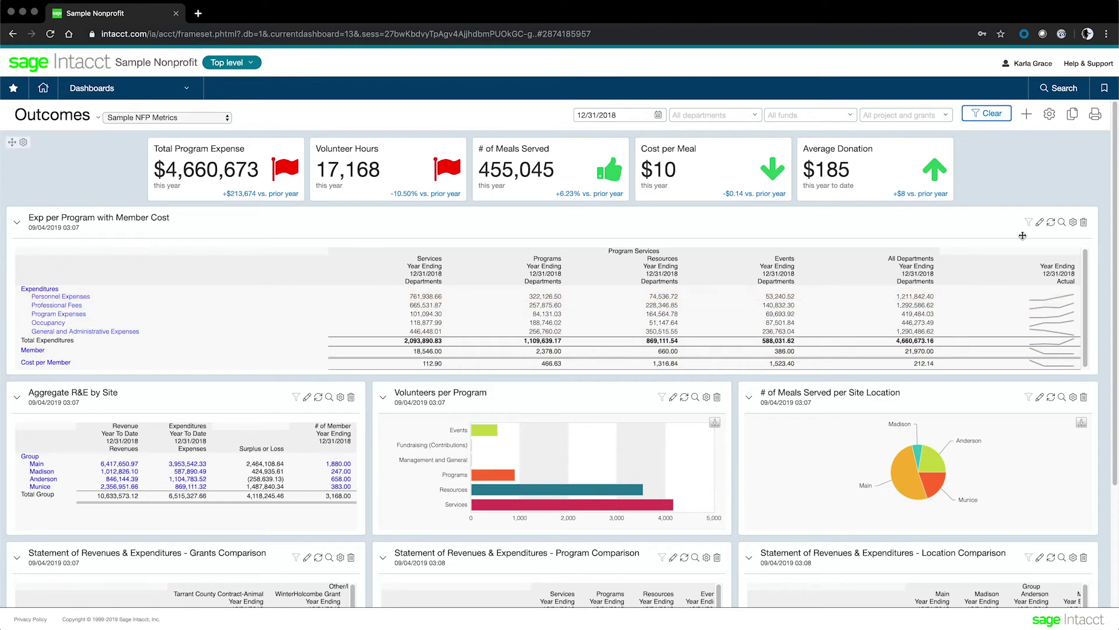
{"action": "left_click", "coordinate": [1063, 223]}
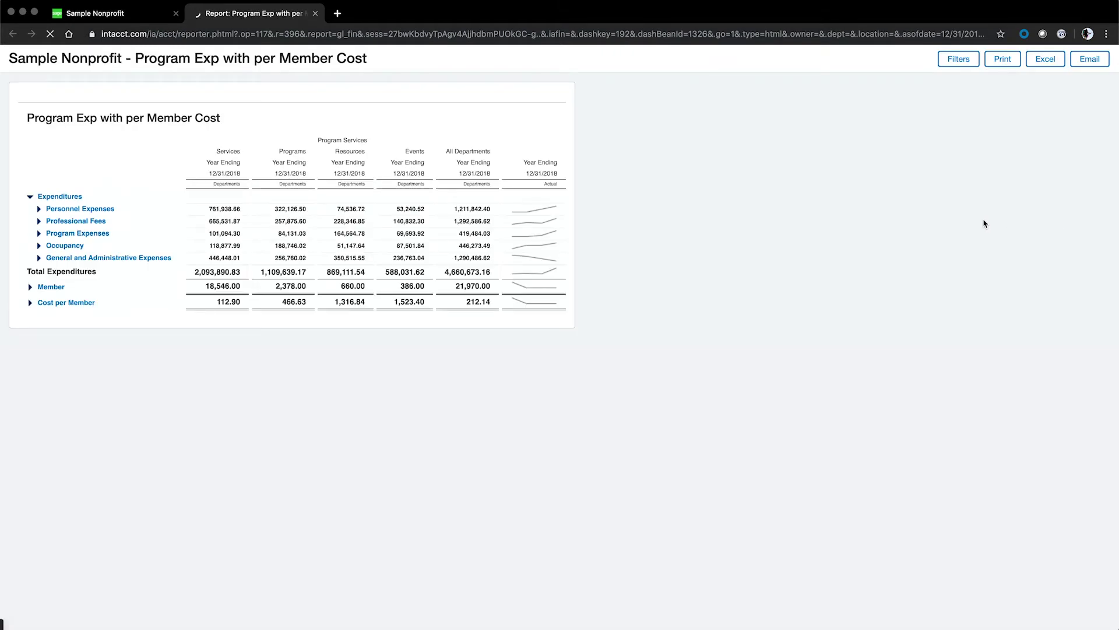
{"action": "left_click", "coordinate": [39, 209]}
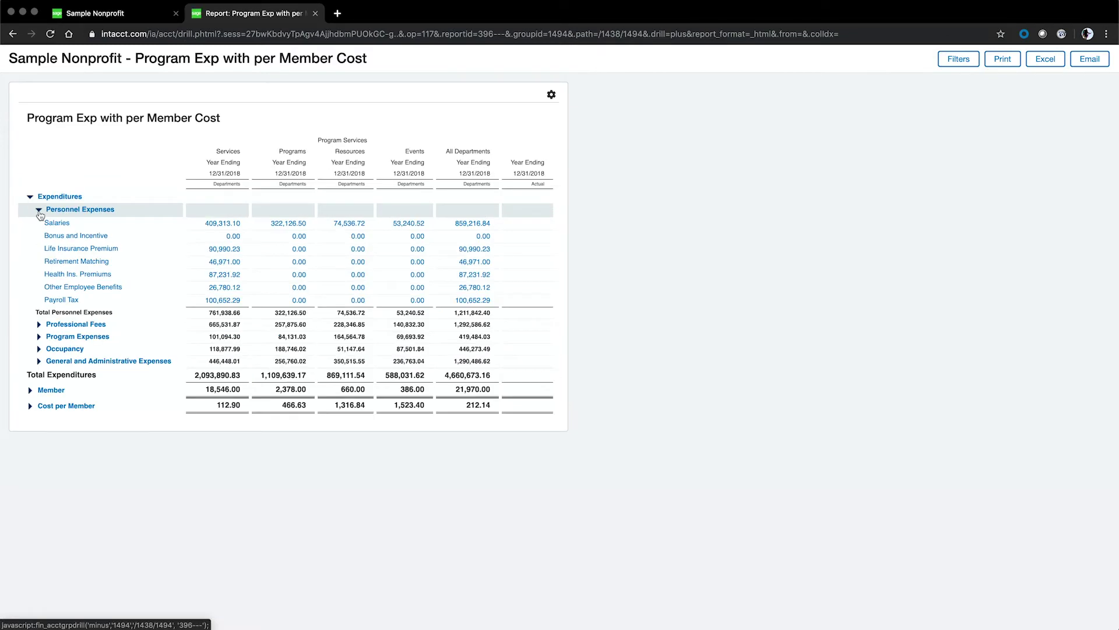
Step: Drill into the general ledger detail of the Services salaries amount, and return to the dashboard with the report closed
{"action": "left_click", "coordinate": [221, 227]}
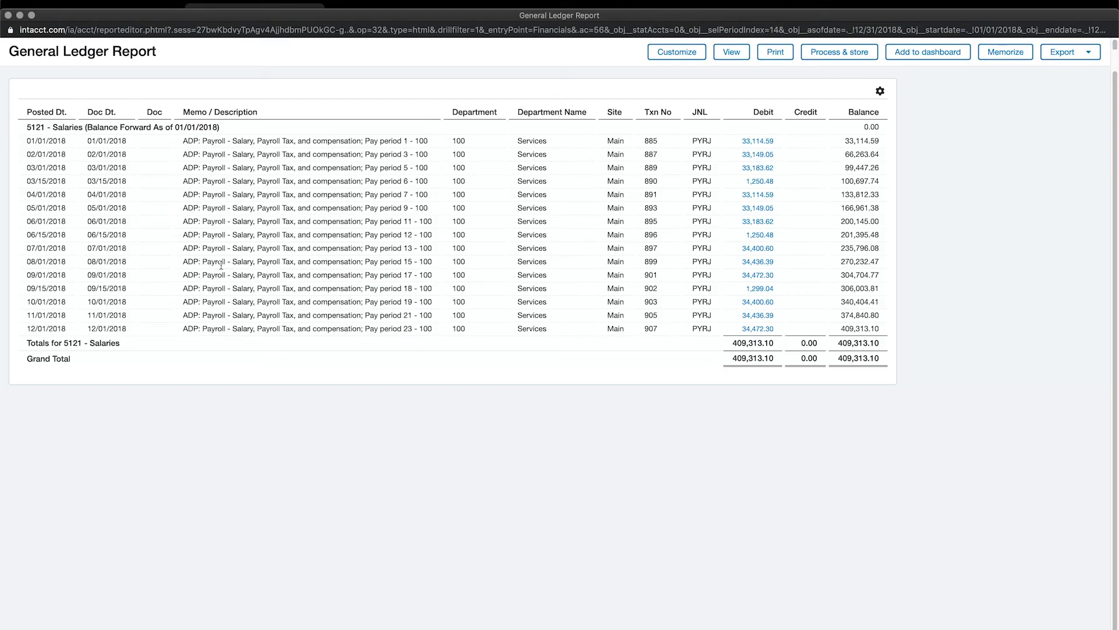
{"action": "key", "text": "super+w"}
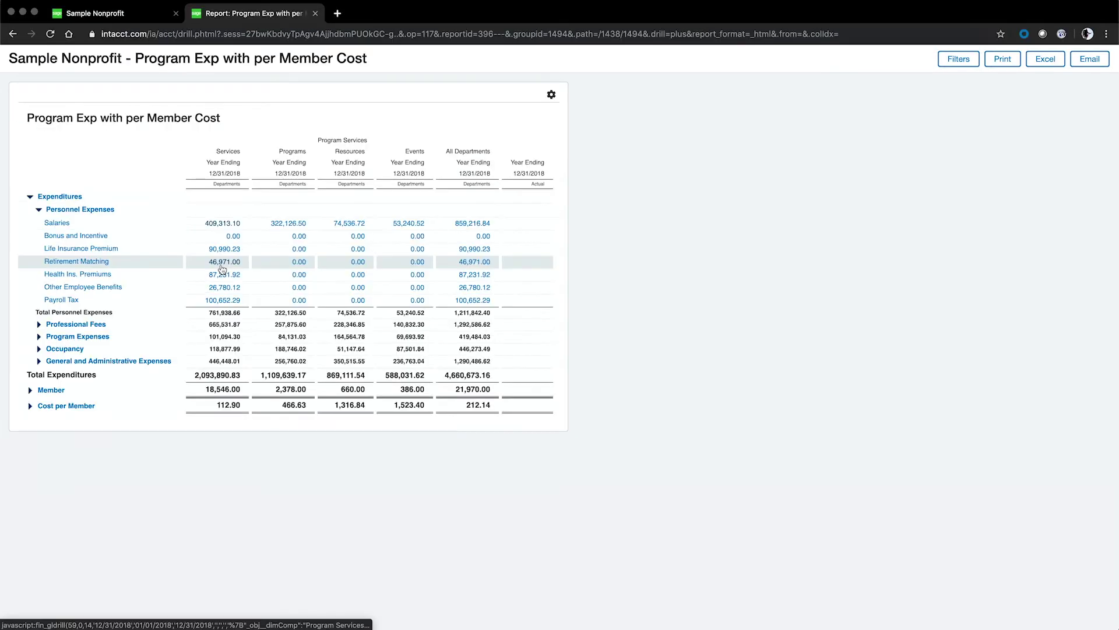
{"action": "left_click", "coordinate": [130, 17]}
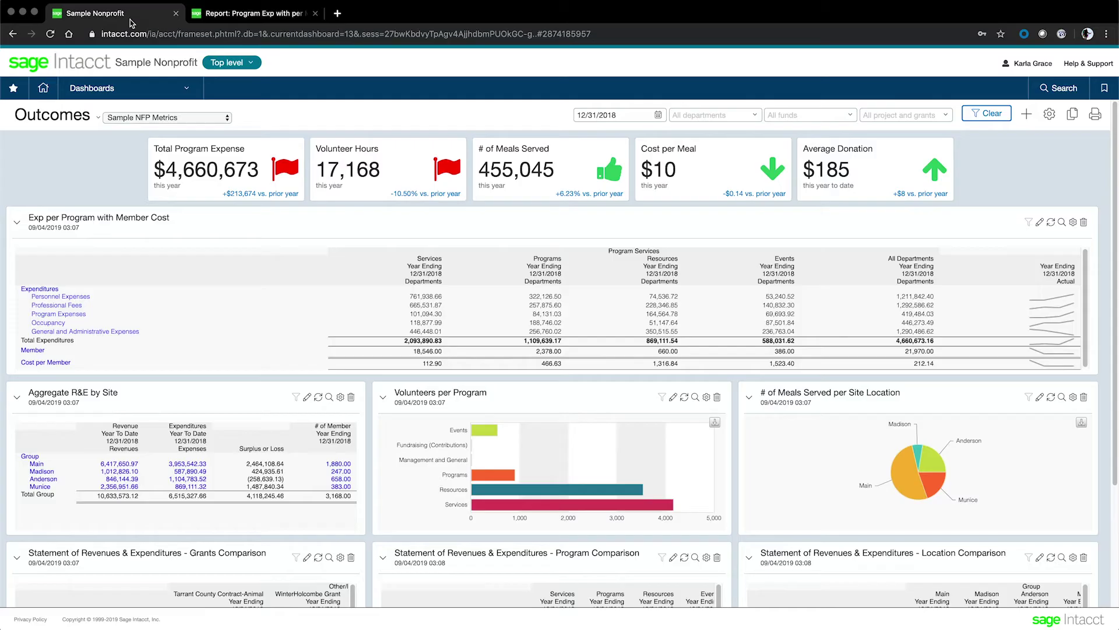
{"action": "left_click", "coordinate": [315, 14]}
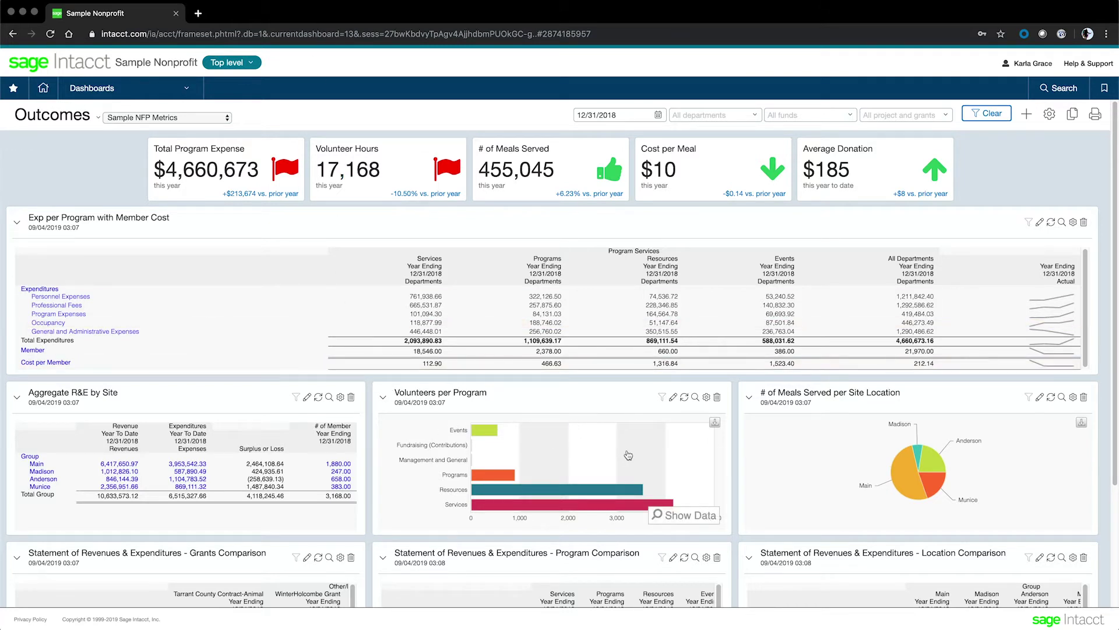
Step: Switch the Volunteers per Program component to its data table and back to the graph, and view the chart's underlying report
{"action": "left_click", "coordinate": [691, 516]}
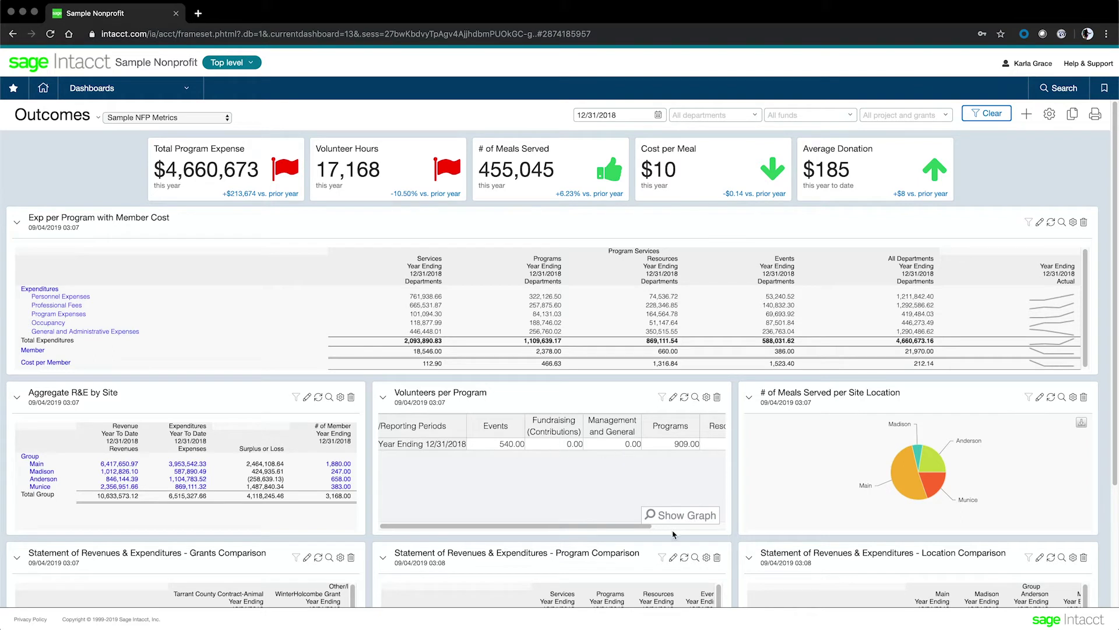
{"action": "left_click", "coordinate": [681, 517]}
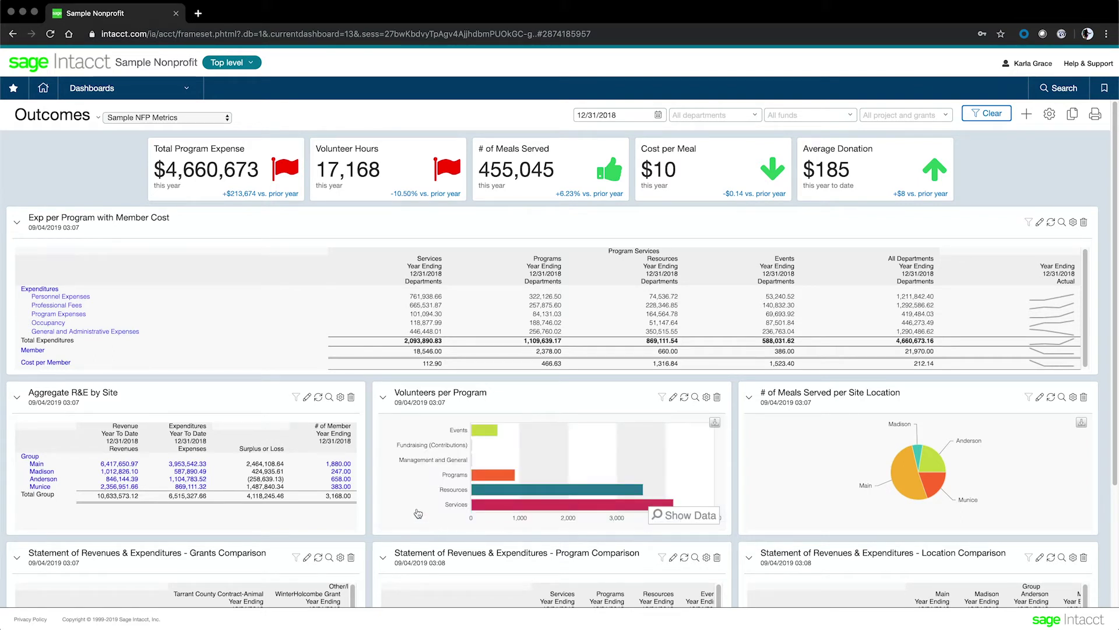
{"action": "left_click", "coordinate": [550, 444]}
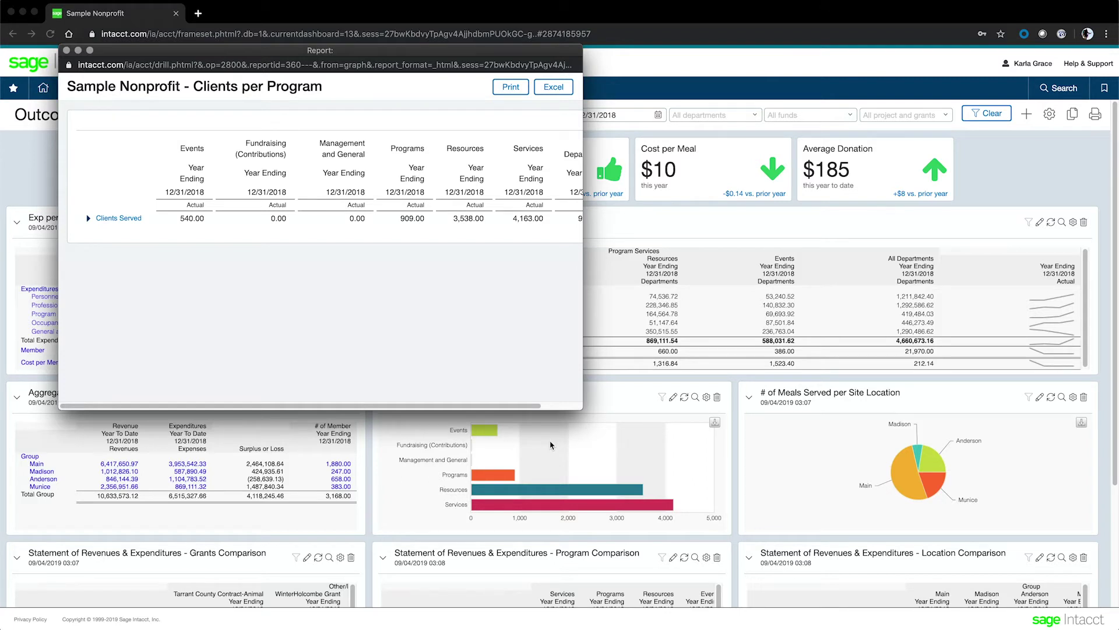
{"action": "key", "text": "super+w"}
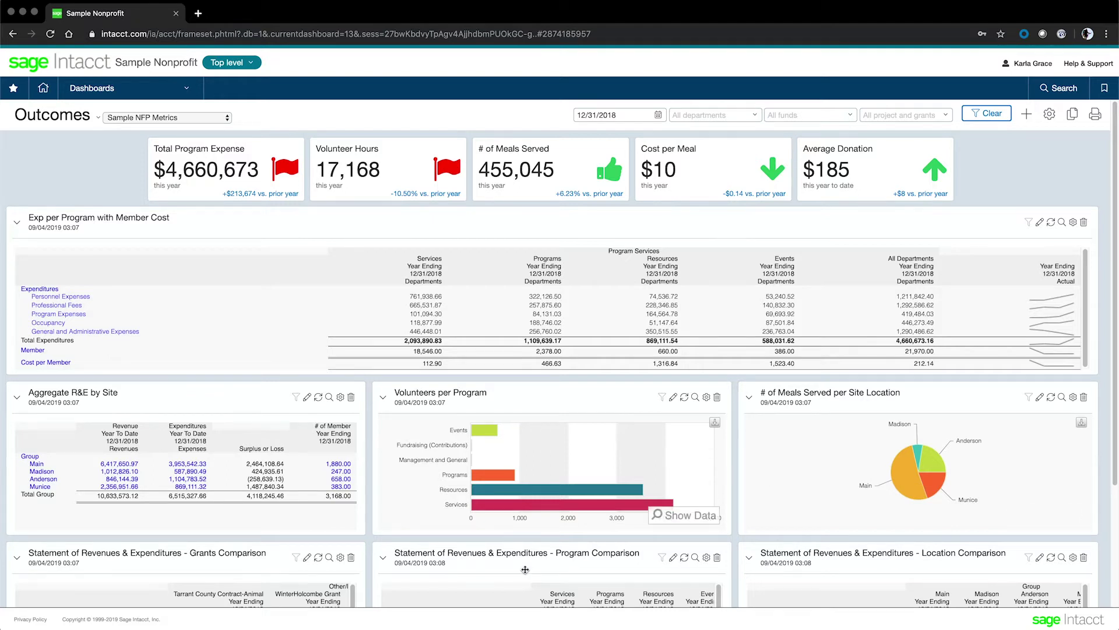
Step: Review all grant columns of the Statement of Revenues & Expenditures - Grants Comparison and view its full report
{"action": "scroll", "coordinate": [694, 513], "scroll_direction": "down", "scroll_amount": 2}
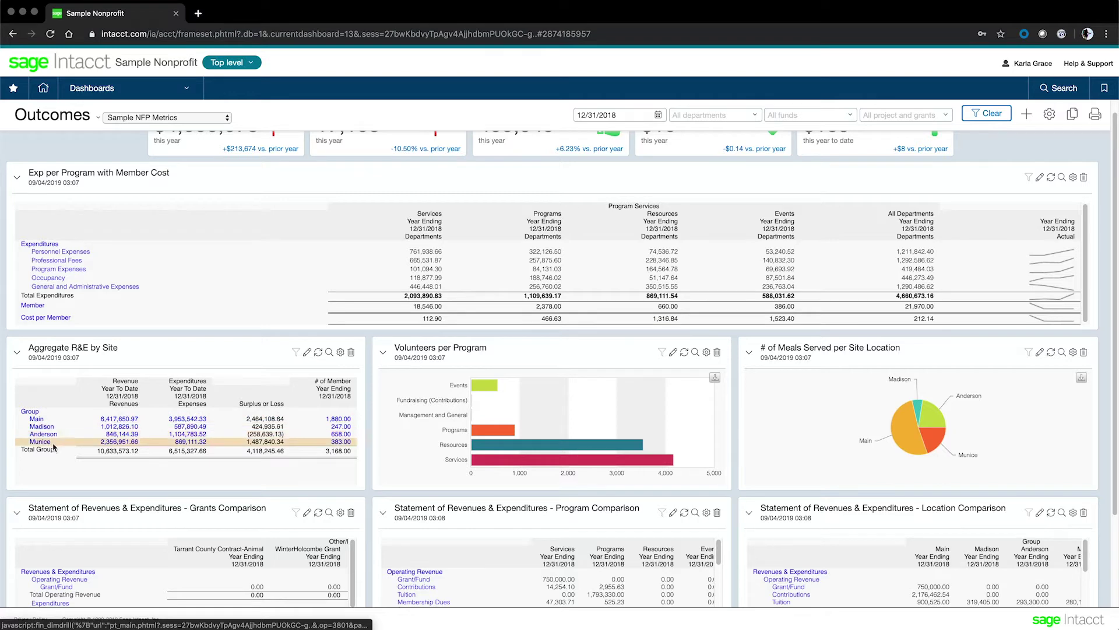
{"action": "scroll", "coordinate": [115, 476], "scroll_direction": "up", "scroll_amount": 1}
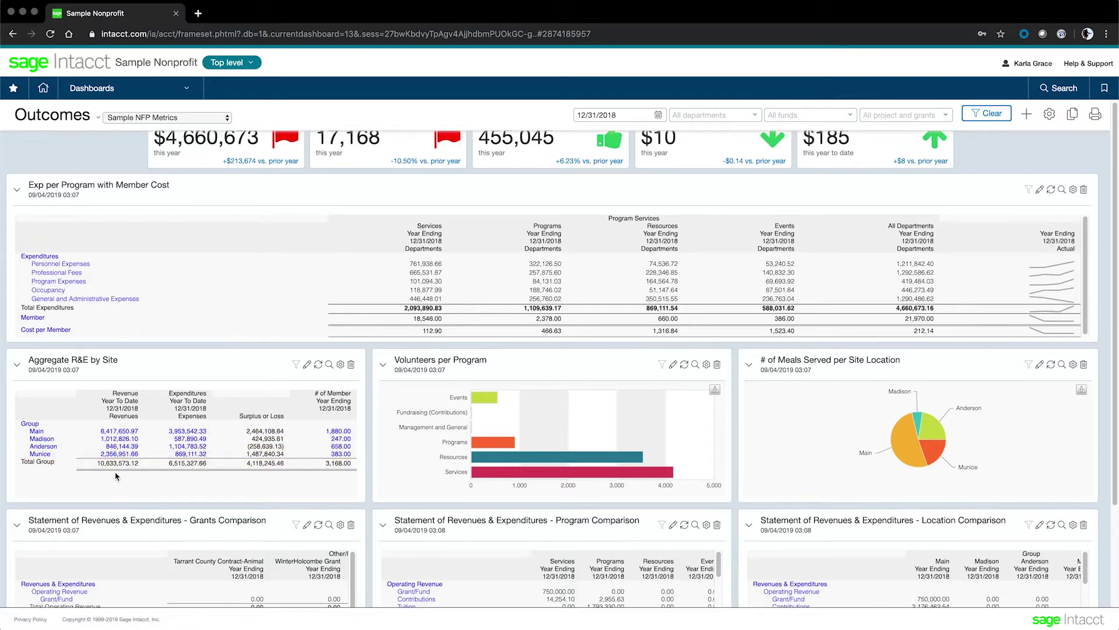
{"action": "scroll", "coordinate": [116, 476], "scroll_direction": "down", "scroll_amount": 4}
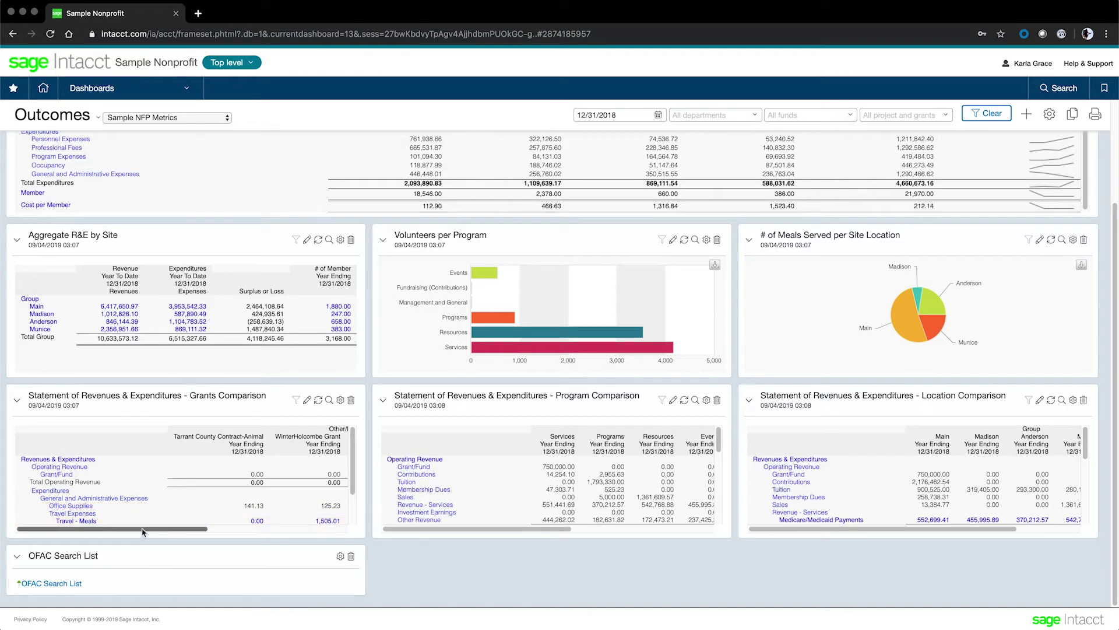
{"action": "left_click_drag", "start_coordinate": [142, 531], "coordinate": [288, 552]}
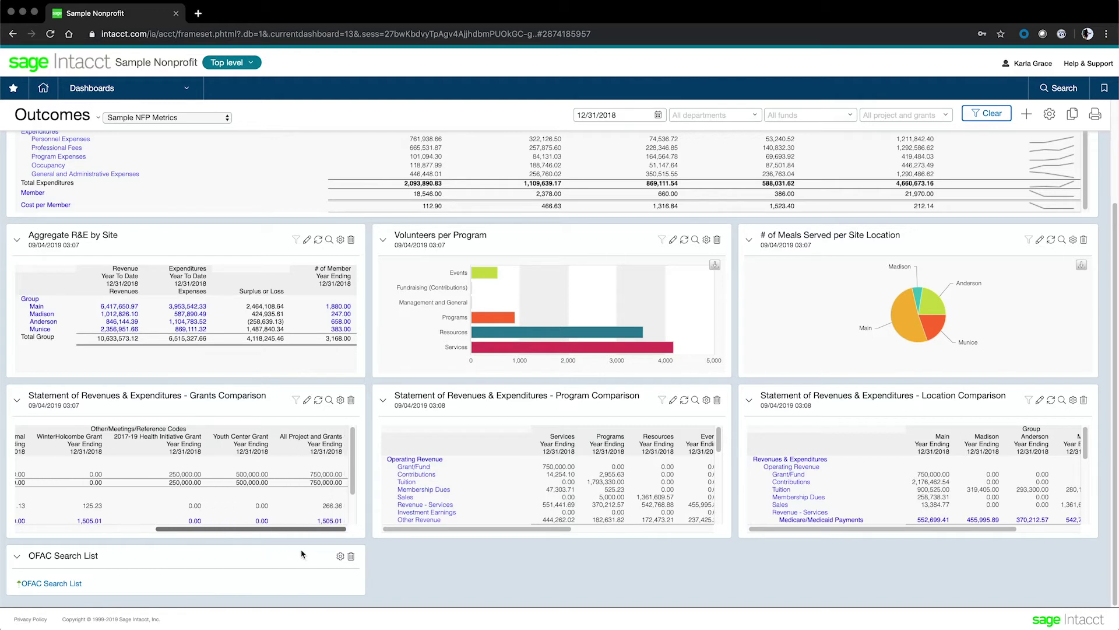
{"action": "left_click_drag", "start_coordinate": [284, 550], "coordinate": [130, 525]}
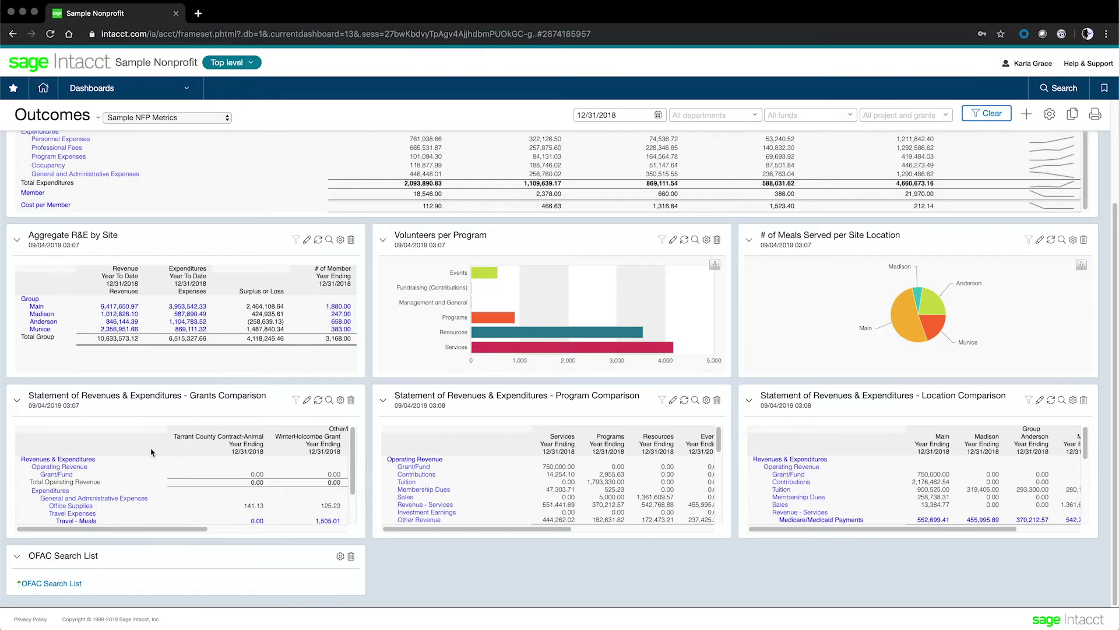
{"action": "left_click", "coordinate": [329, 402]}
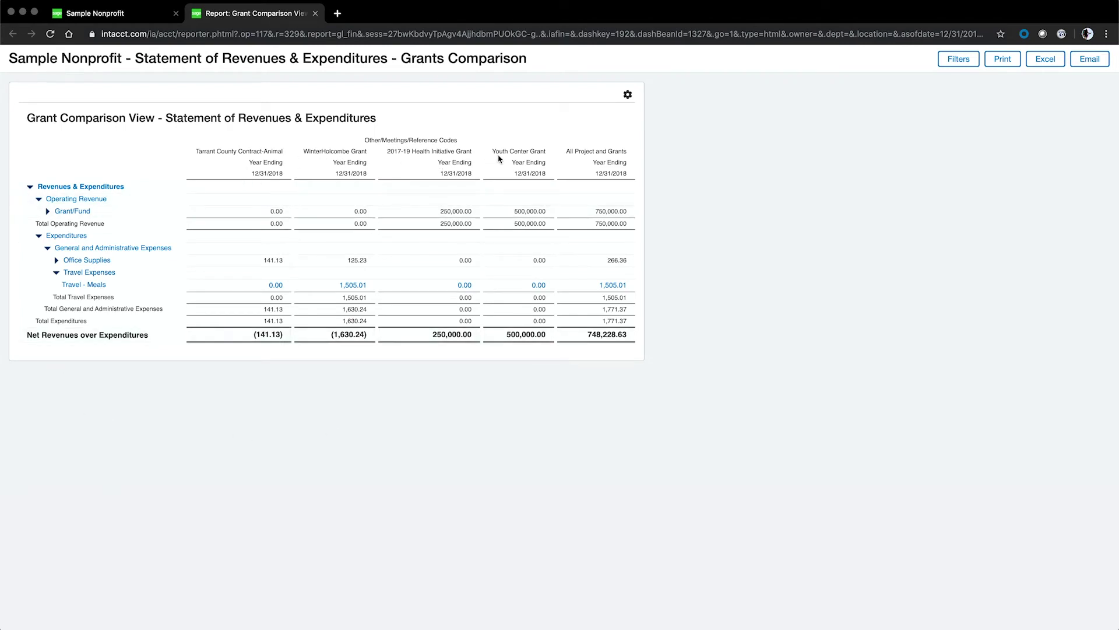
{"action": "key", "text": "super+w"}
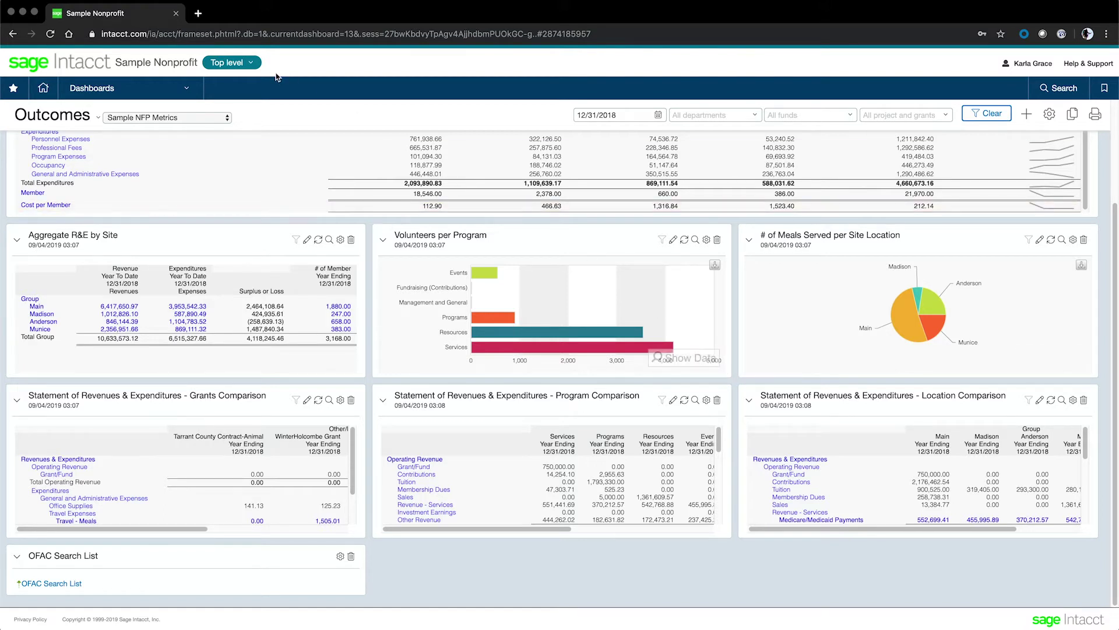
Step: Look through the available Outcomes and role-based dashboards, and open the Compliance (Audit) dashboard
{"action": "left_click", "coordinate": [227, 119]}
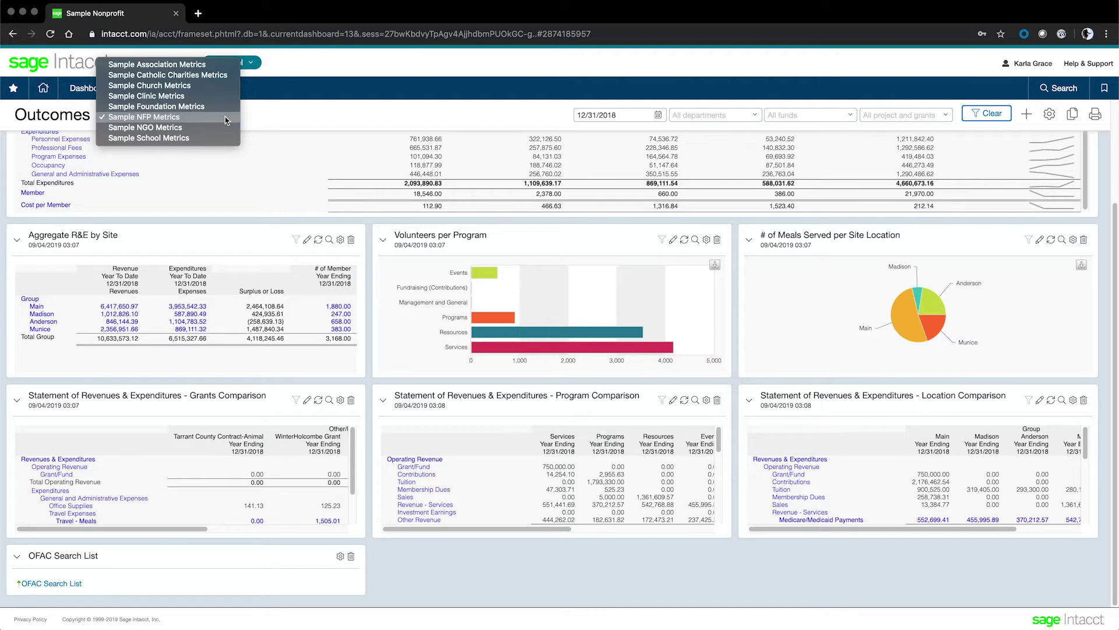
{"action": "left_click", "coordinate": [276, 120]}
{"action": "left_click", "coordinate": [108, 88]}
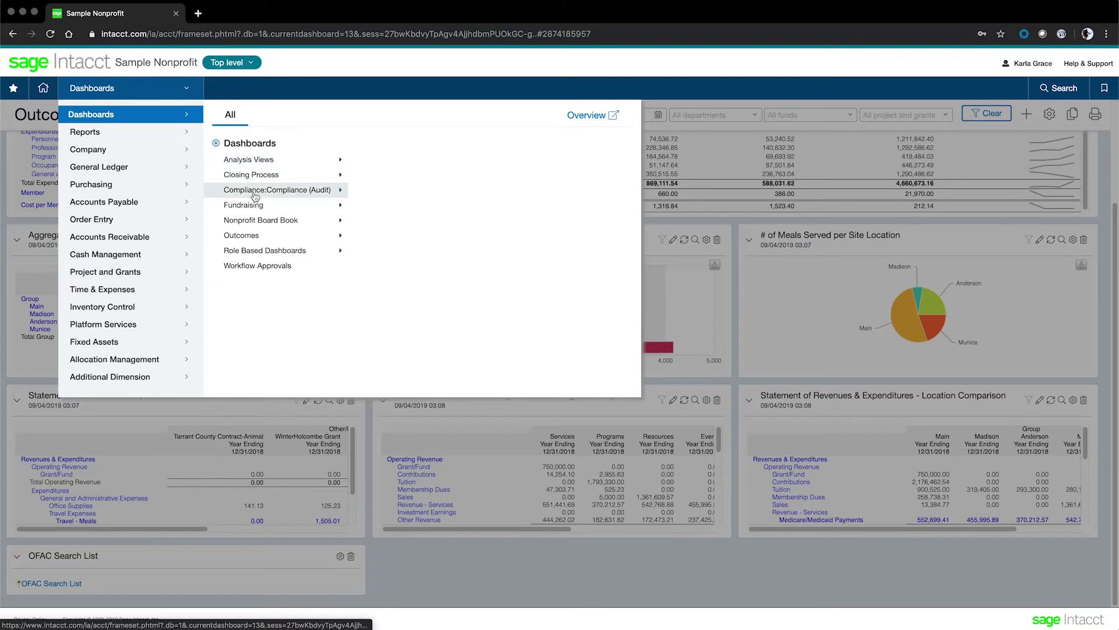
{"action": "left_click", "coordinate": [253, 240]}
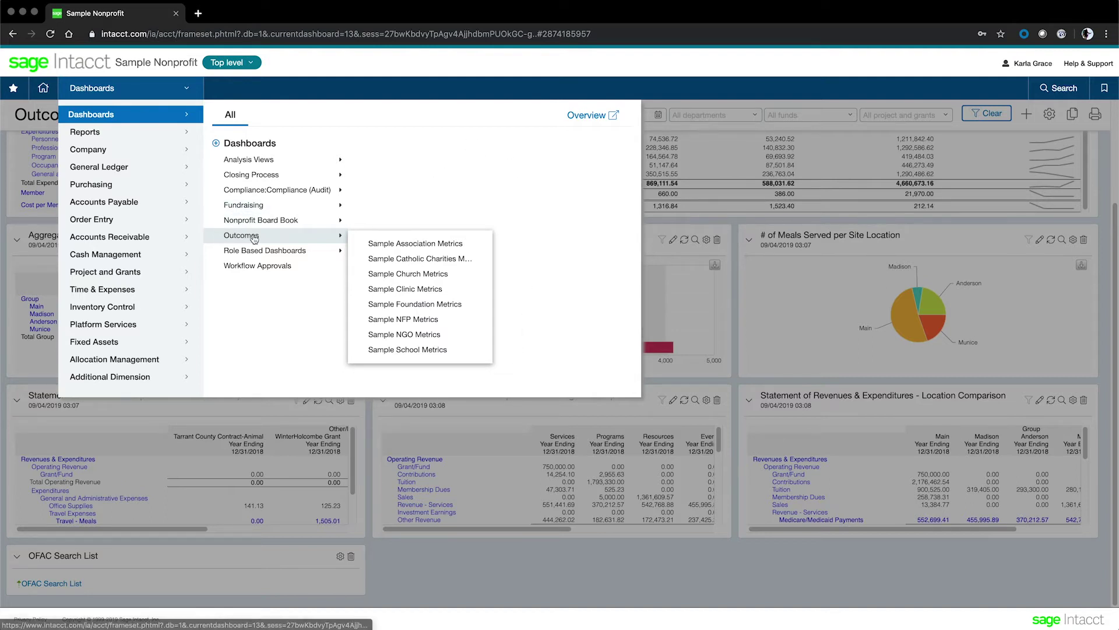
{"action": "mouse_move", "coordinate": [255, 254]}
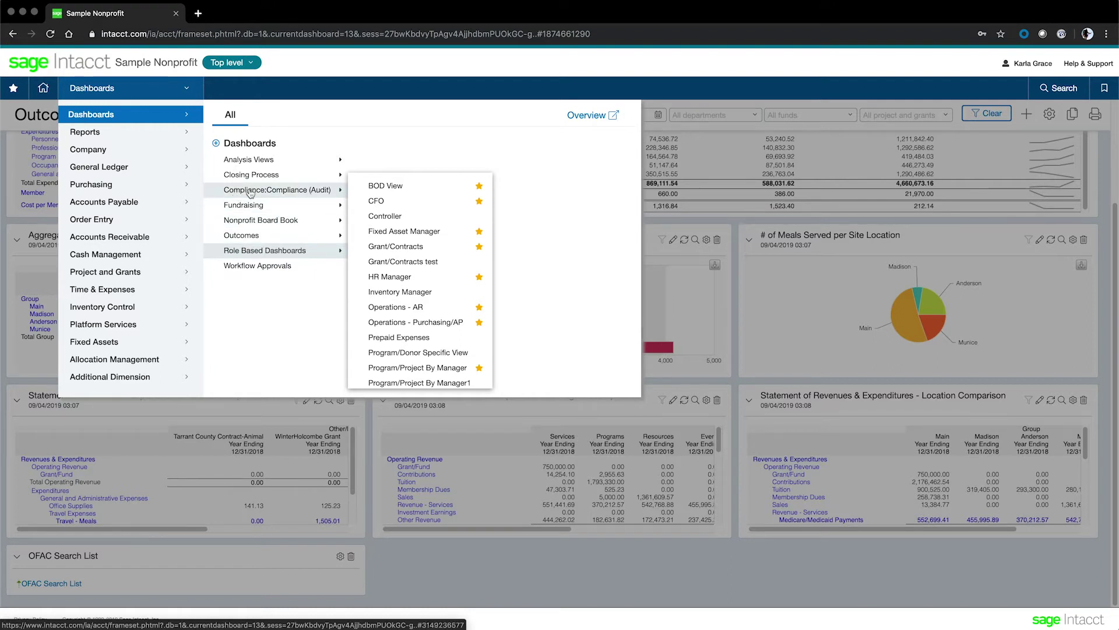
{"action": "mouse_move", "coordinate": [250, 193]}
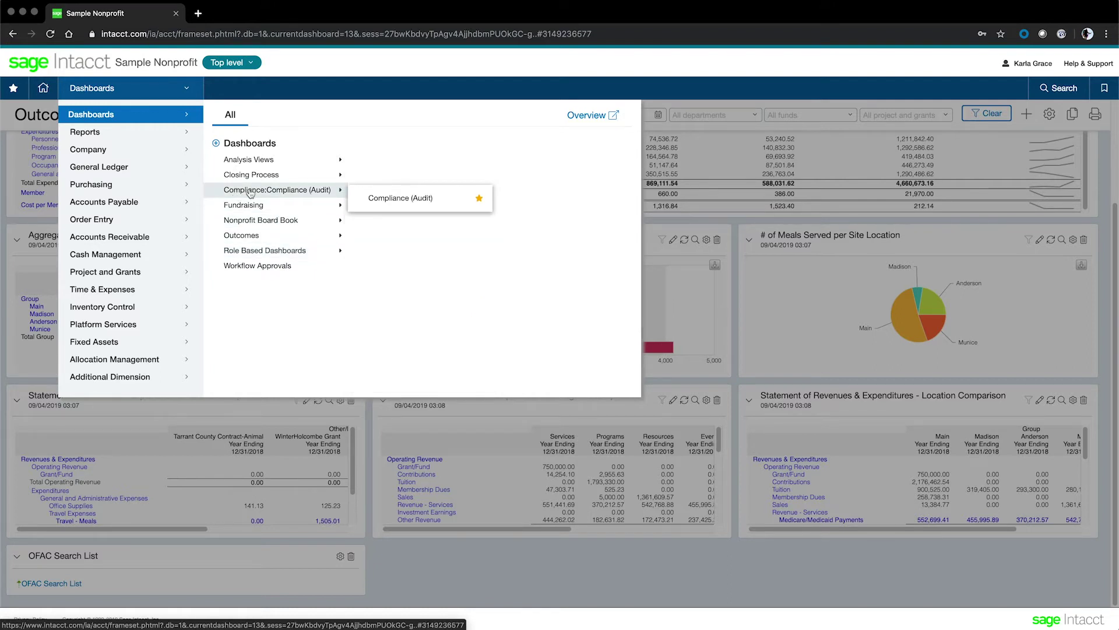
{"action": "left_click", "coordinate": [386, 200]}
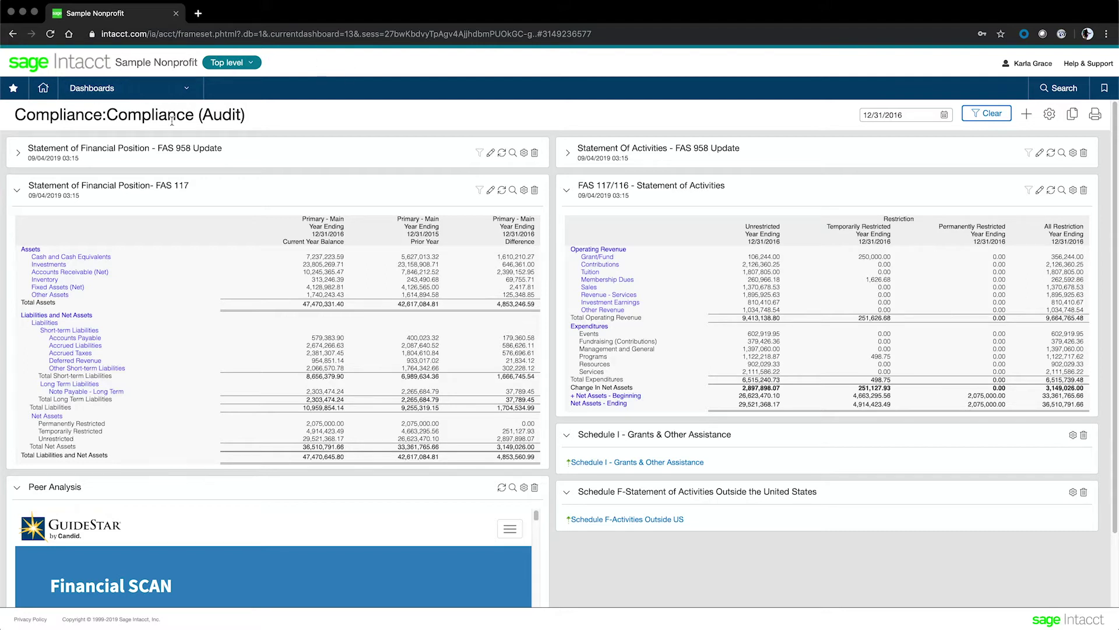
Step: Expand the FAS 958 Update versions of the Statement of Financial Position and Statement of Activities, and compare them with the FAS 117 versions
{"action": "left_click", "coordinate": [18, 155]}
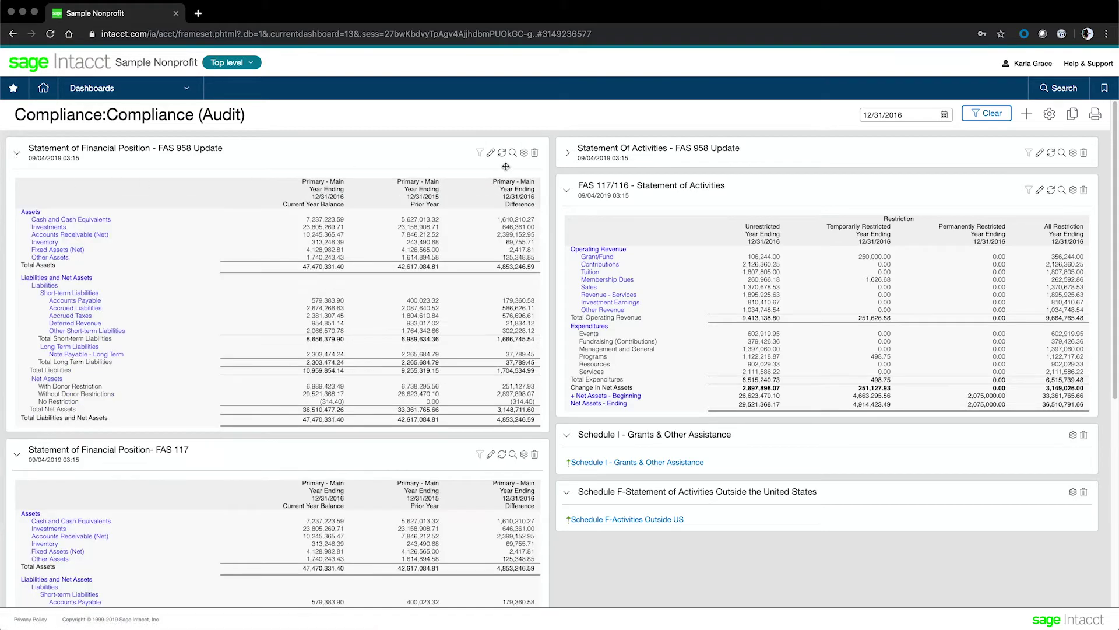
{"action": "left_click", "coordinate": [568, 156]}
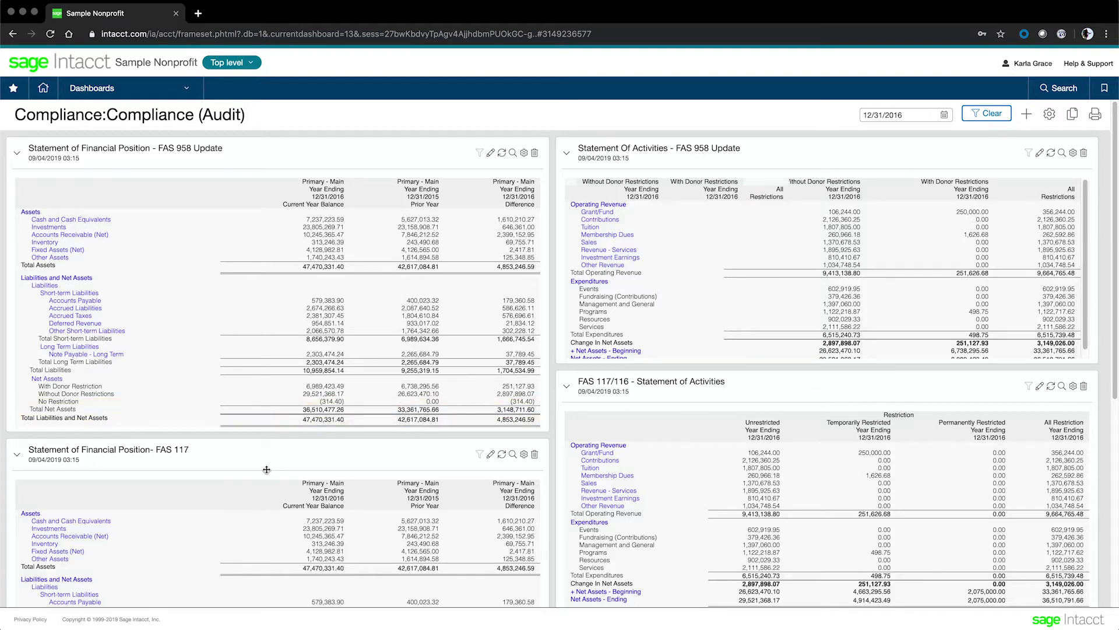
{"action": "scroll", "coordinate": [266, 469], "scroll_direction": "down", "scroll_amount": 5}
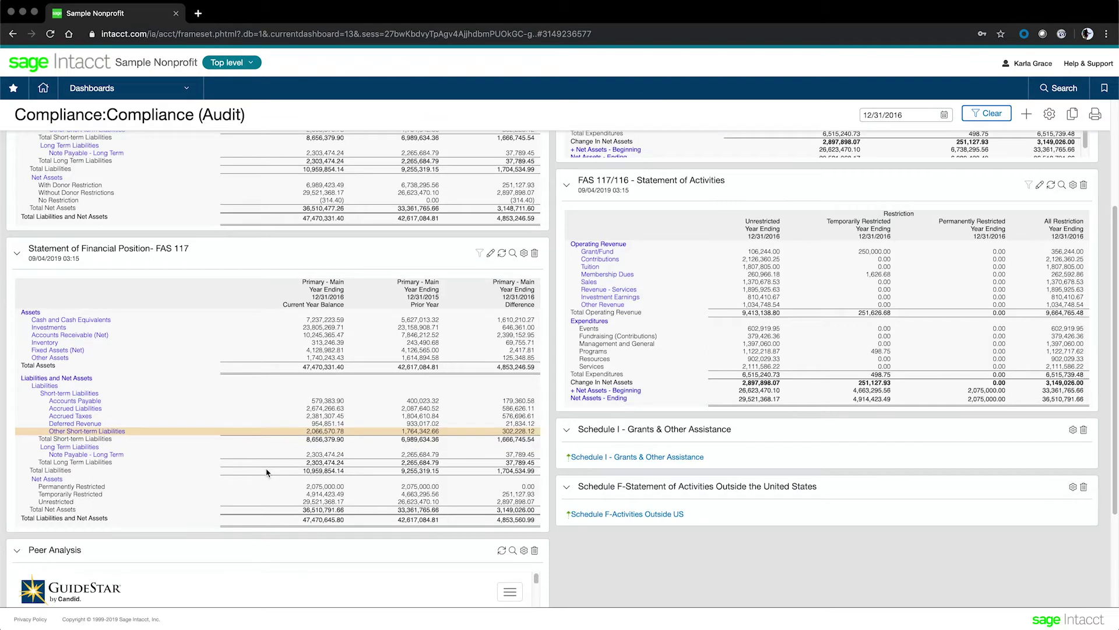
{"action": "scroll", "coordinate": [266, 472], "scroll_direction": "up", "scroll_amount": 2}
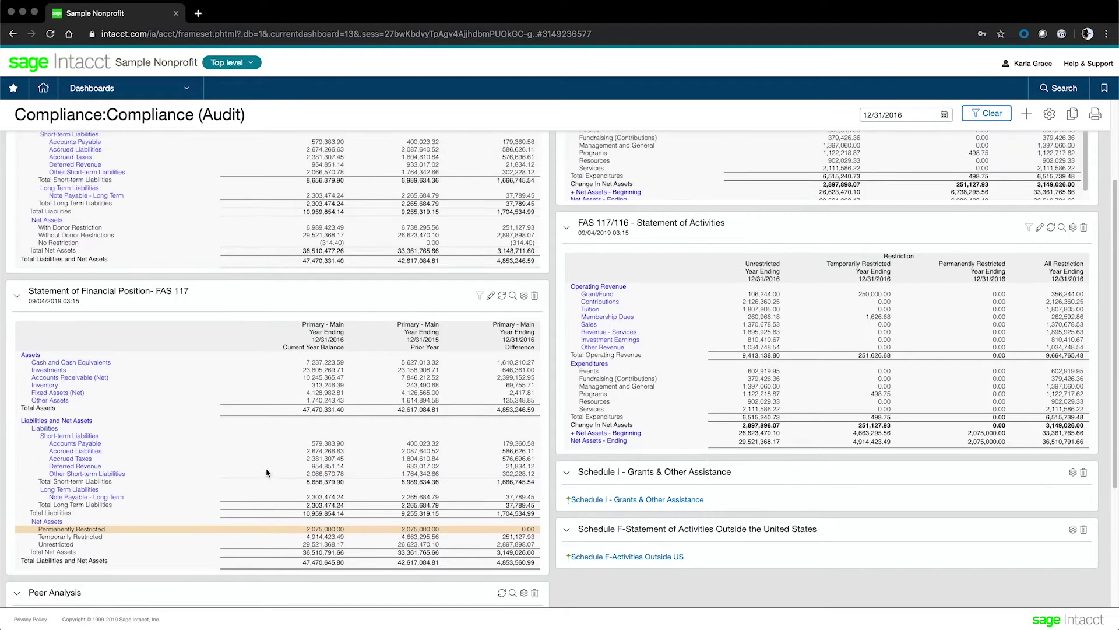
{"action": "scroll", "coordinate": [267, 472], "scroll_direction": "up", "scroll_amount": 1}
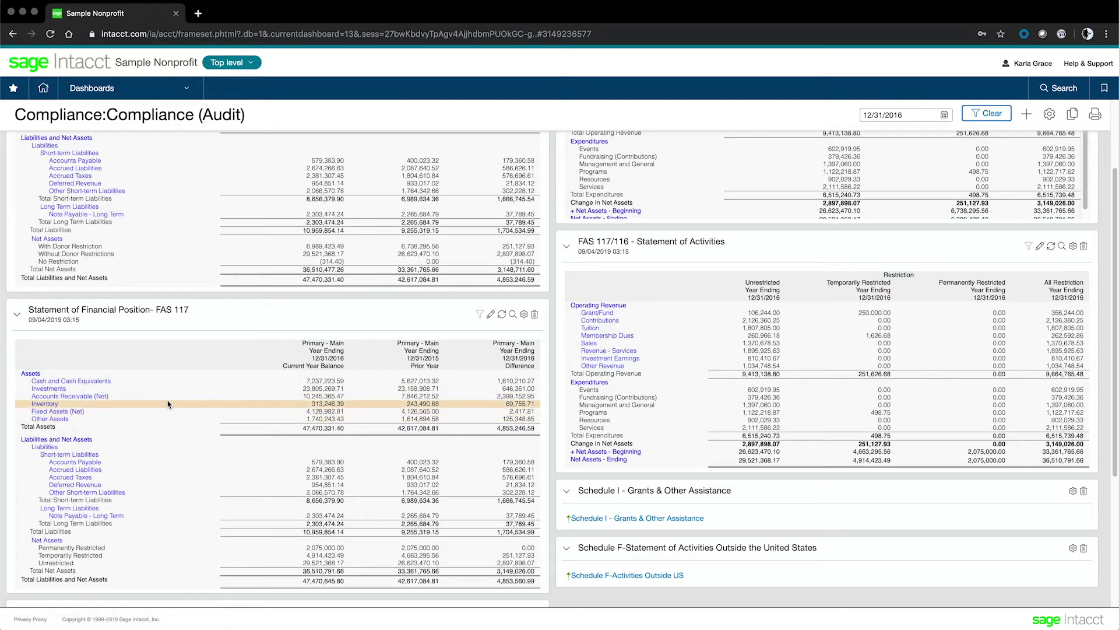
{"action": "scroll", "coordinate": [168, 403], "scroll_direction": "down", "scroll_amount": 1}
{"action": "scroll", "coordinate": [168, 404], "scroll_direction": "down", "scroll_amount": 1}
{"action": "scroll", "coordinate": [168, 404], "scroll_direction": "up", "scroll_amount": 9}
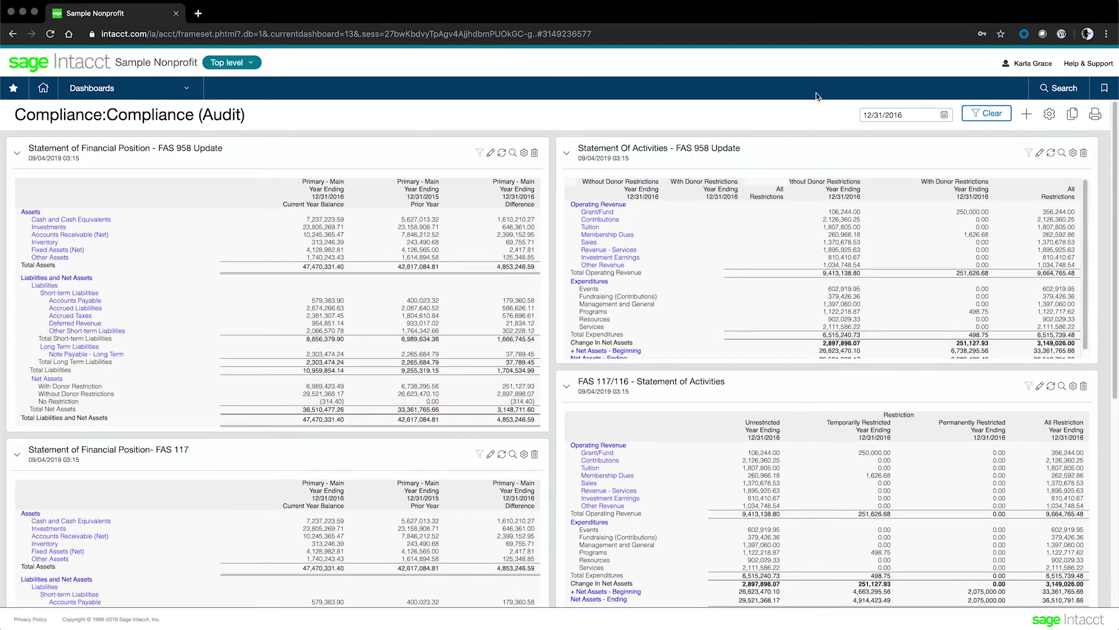
Step: Review the filter options and access permissions in the Compliance (Audit) dashboard's properties, without saving changes
{"action": "left_click", "coordinate": [1052, 114]}
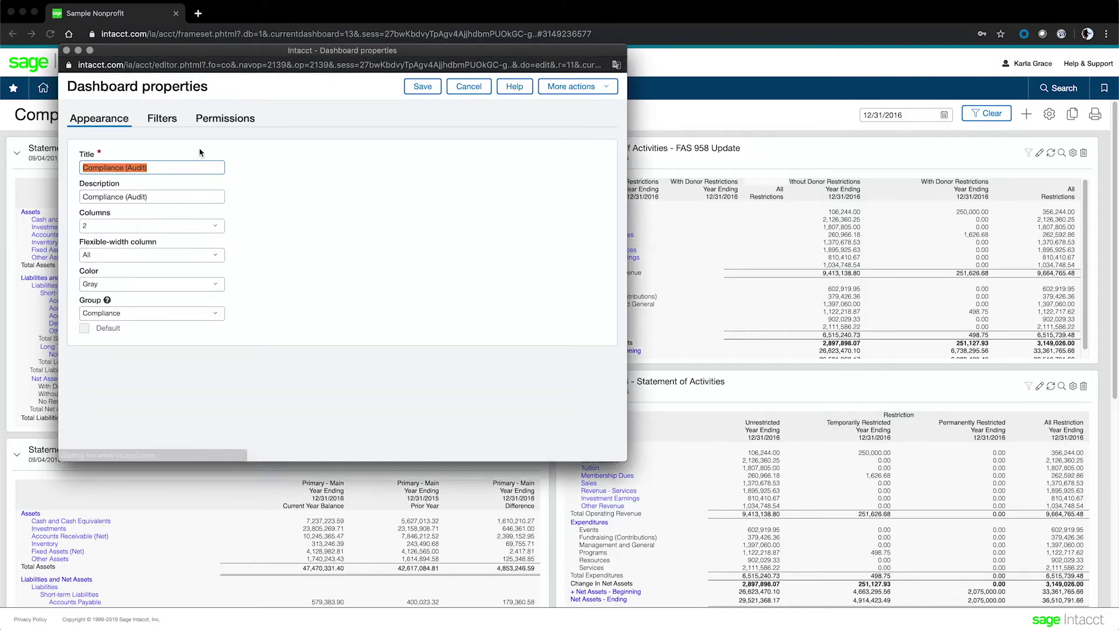
{"action": "left_click", "coordinate": [166, 122]}
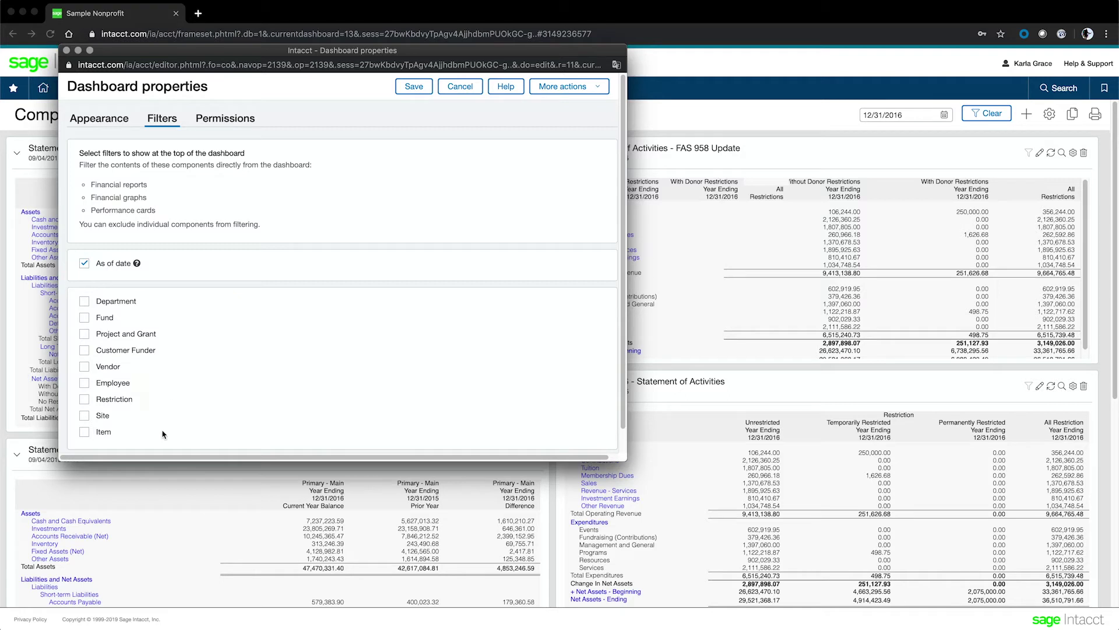
{"action": "left_click", "coordinate": [243, 123]}
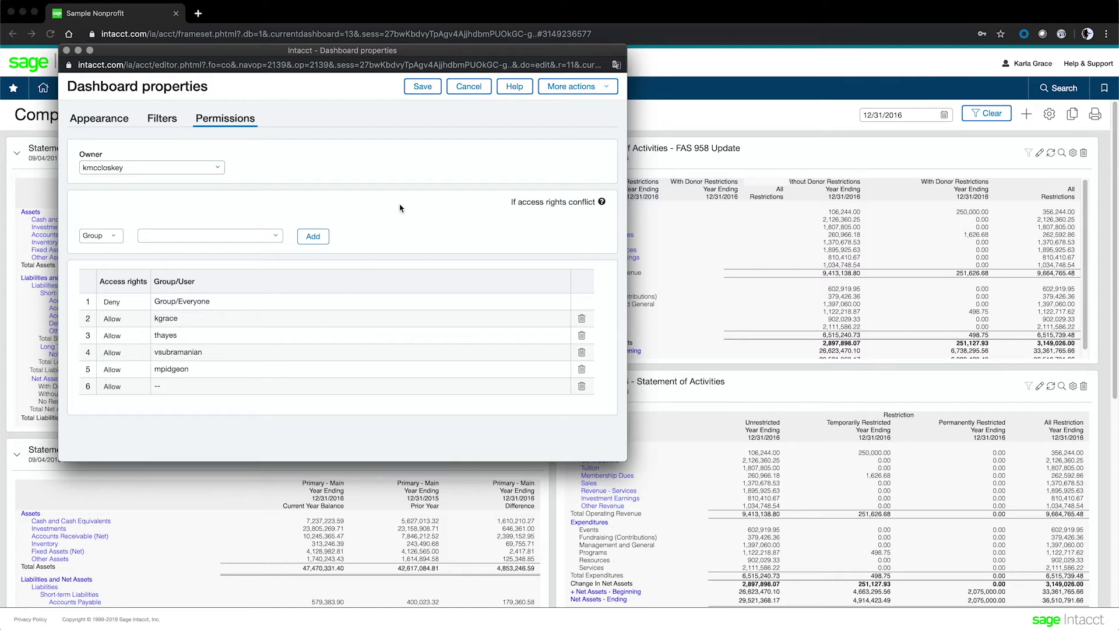
{"action": "left_click", "coordinate": [469, 87]}
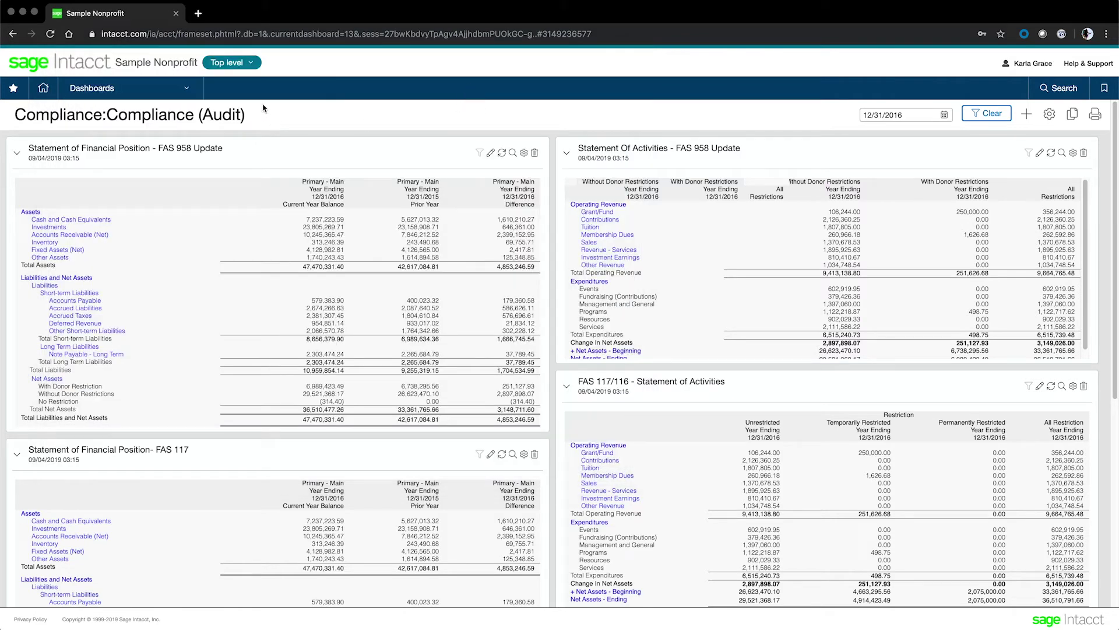
Step: Open the Sample NFP Metrics dashboard under Outcomes and apply 12/31/2017 as its date
{"action": "left_click", "coordinate": [175, 92]}
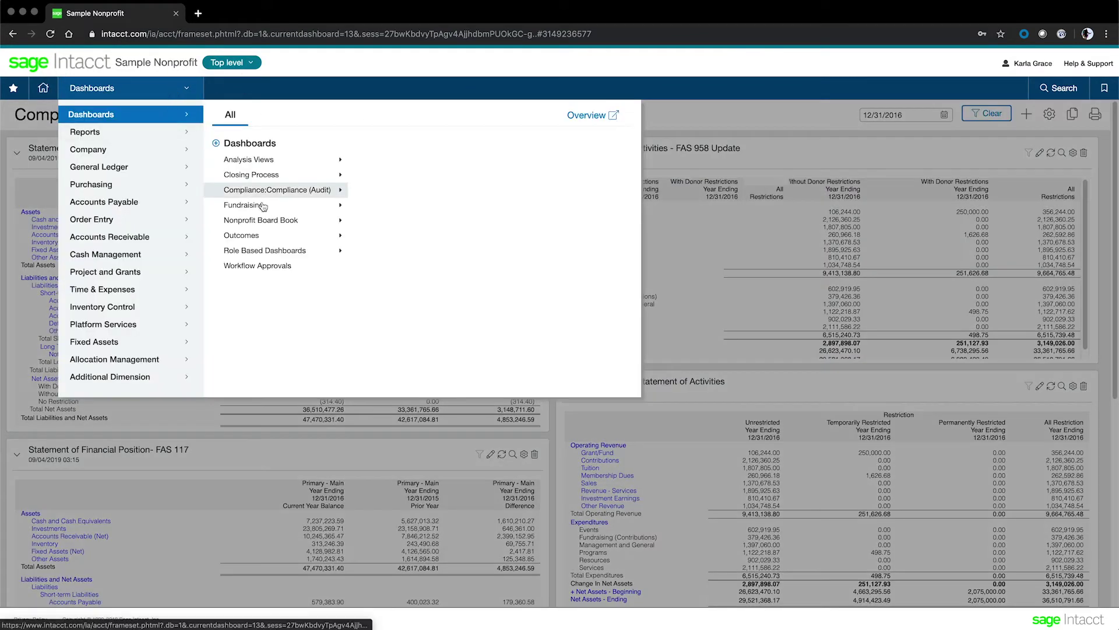
{"action": "mouse_move", "coordinate": [276, 238]}
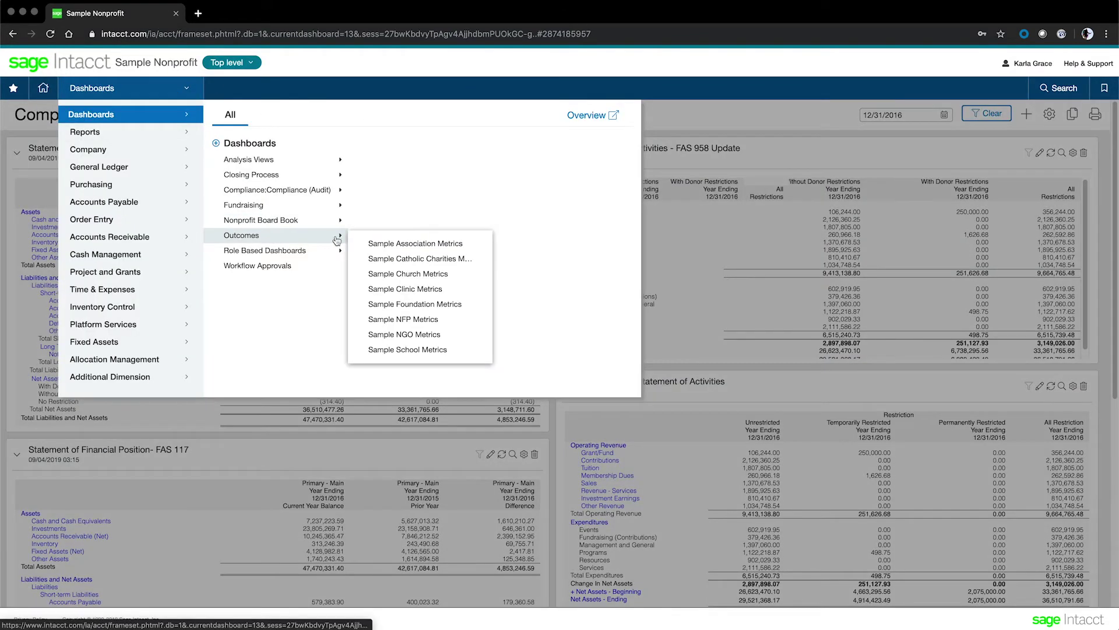
{"action": "left_click", "coordinate": [414, 321]}
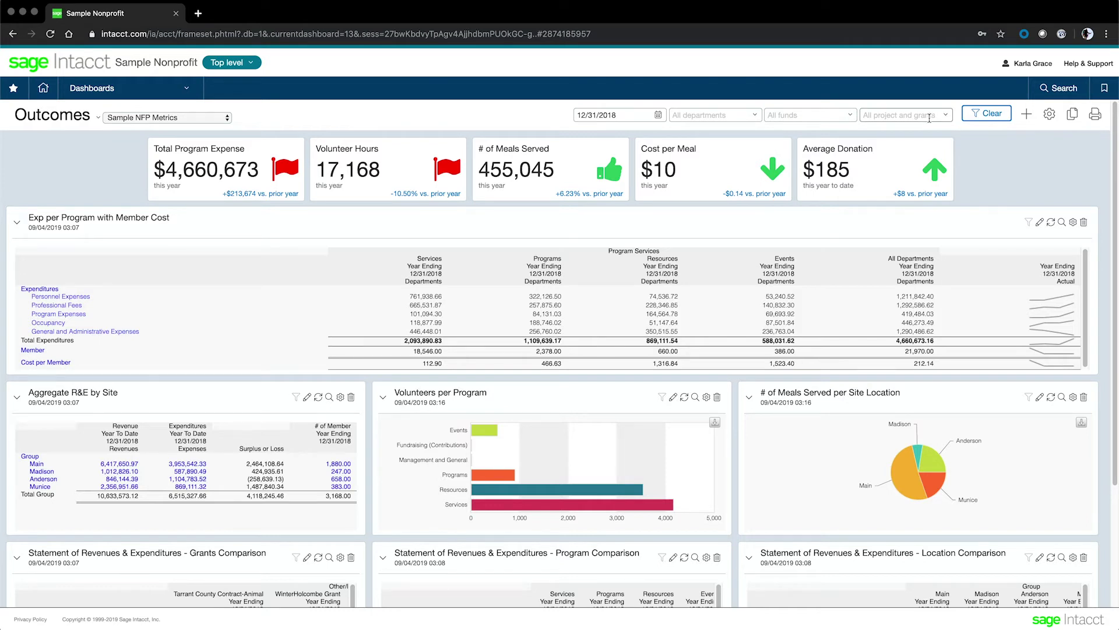
{"action": "left_click", "coordinate": [613, 115]}
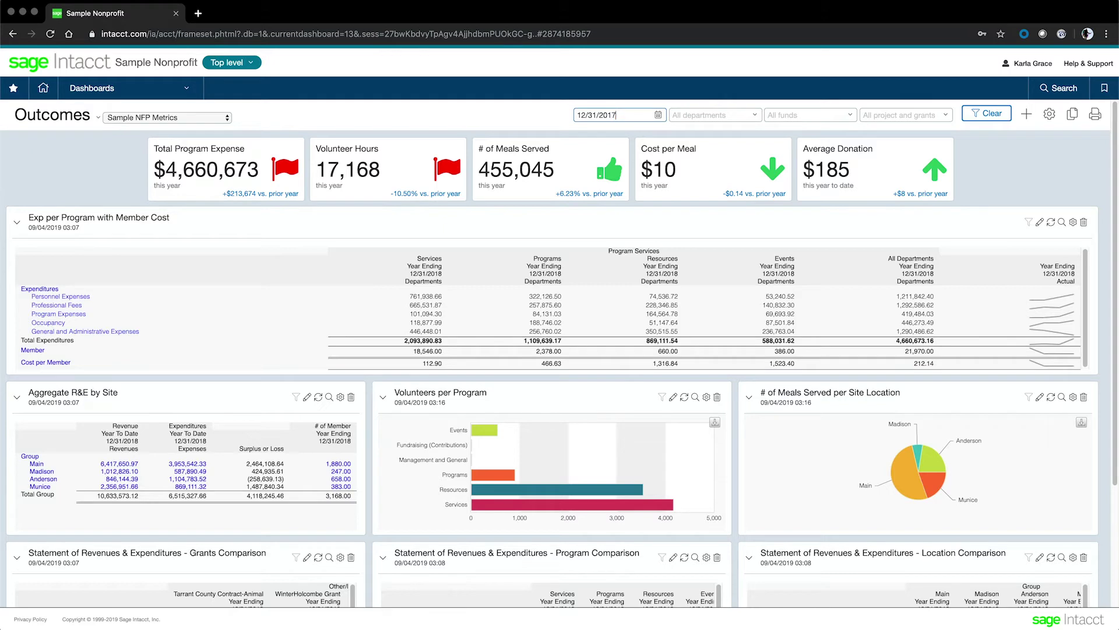
{"action": "left_click", "coordinate": [985, 113]}
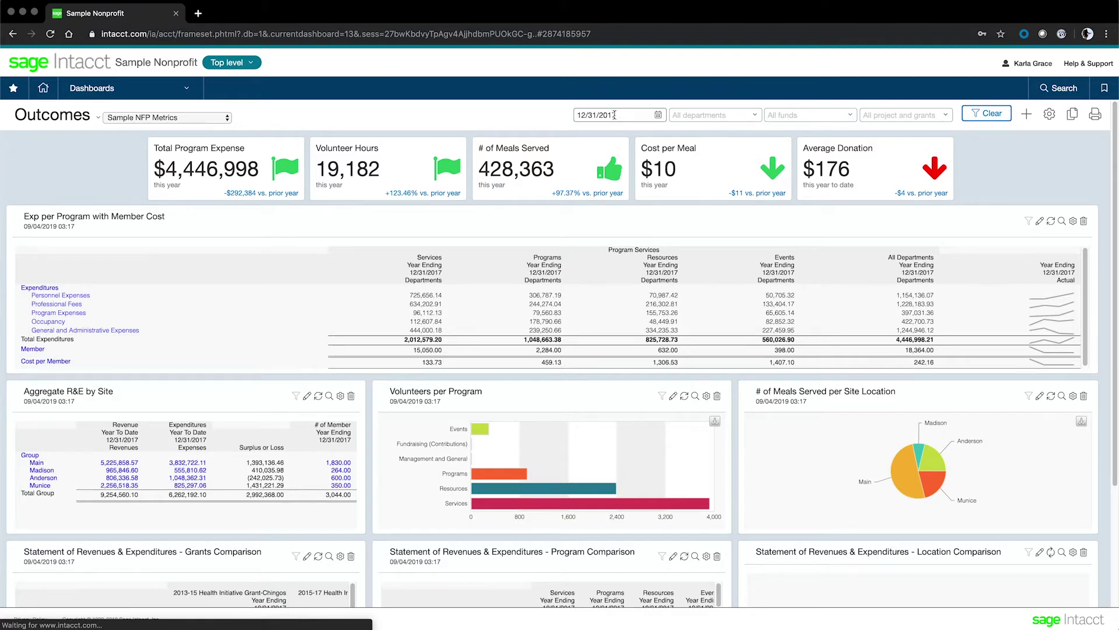
Step: Set the Sample NFP Metrics dashboard's date to 12/31/2018 and apply it
{"action": "left_click_drag", "start_coordinate": [613, 114], "coordinate": [616, 115]}
{"action": "type", "text": "8"}
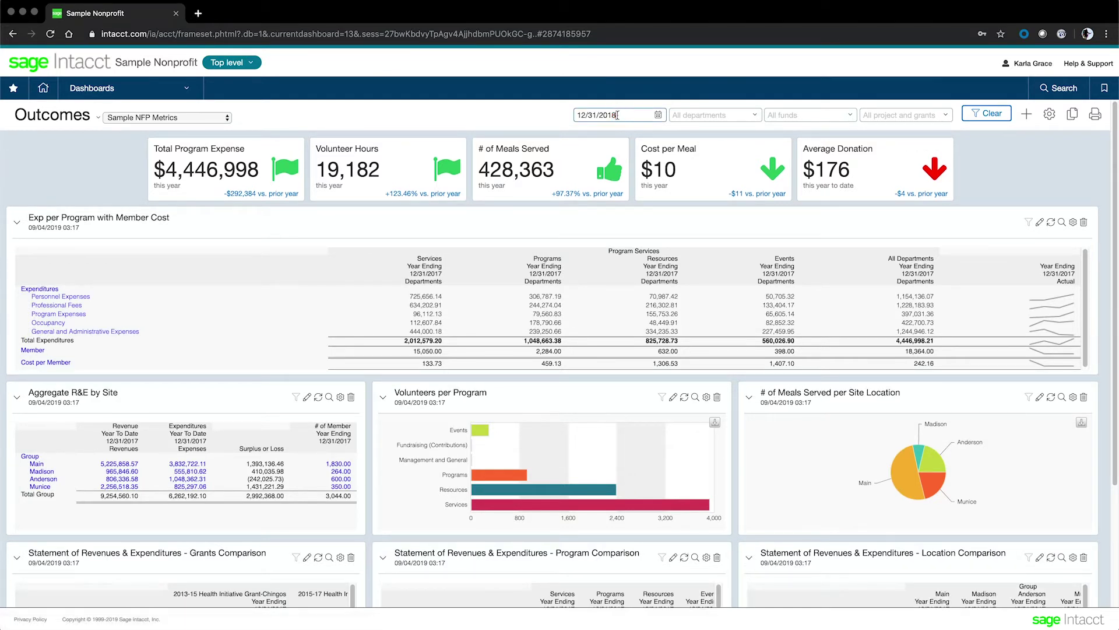
{"action": "left_click", "coordinate": [991, 114]}
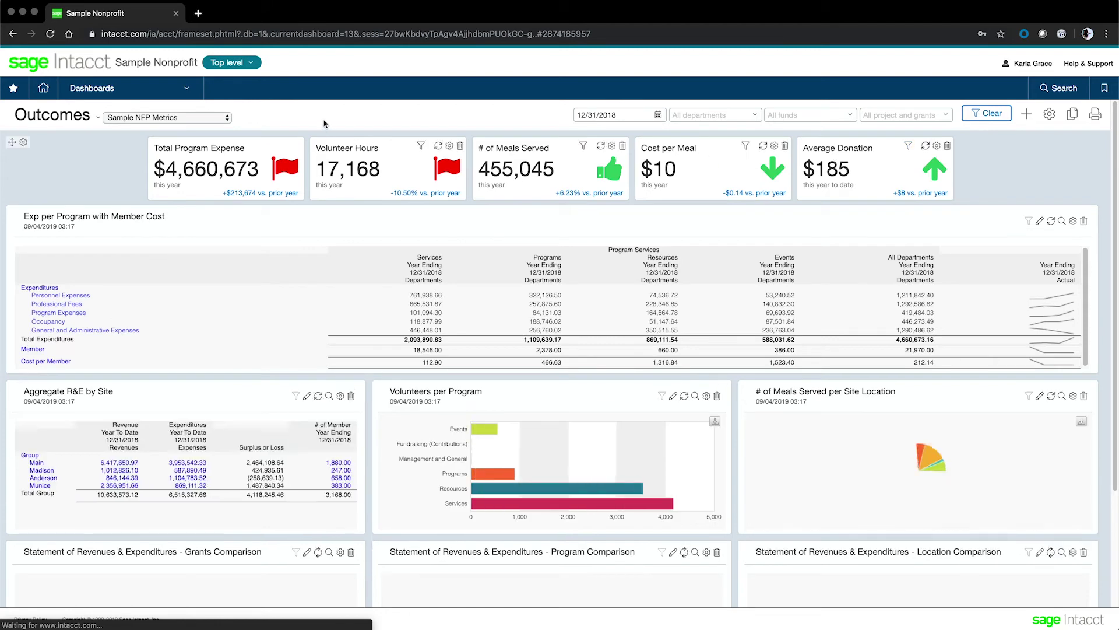
Step: Open the Budget Position dashboard under Analysis Views and review its highlighted budget variances, department forecast and expenditure charts
{"action": "left_click", "coordinate": [187, 90]}
{"action": "mouse_move", "coordinate": [279, 160]}
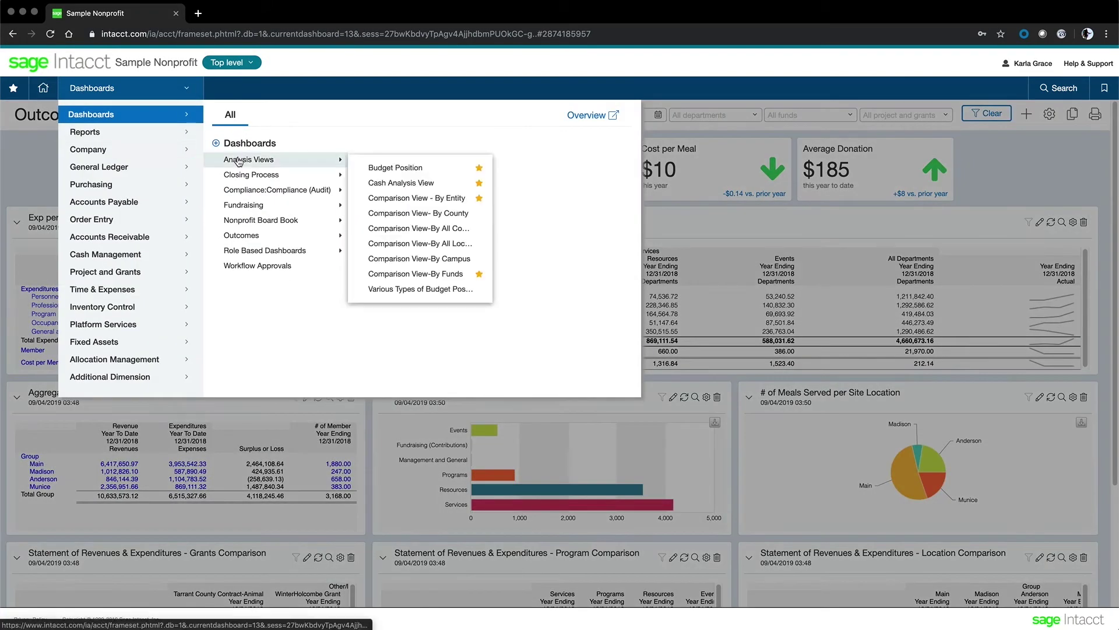
{"action": "left_click", "coordinate": [380, 168]}
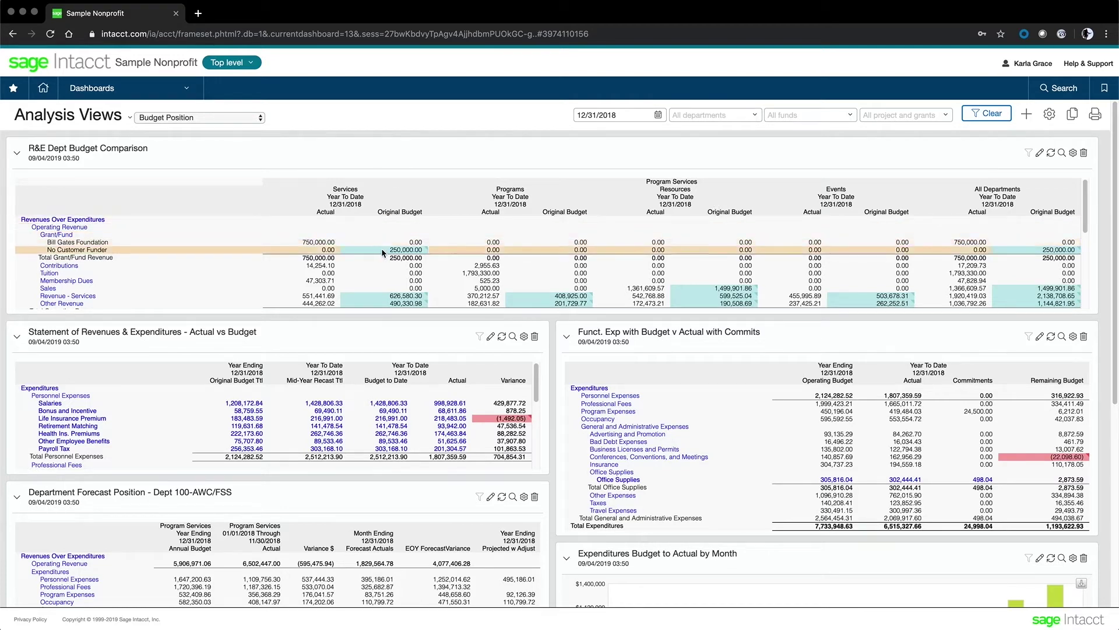
{"action": "mouse_move", "coordinate": [381, 247]}
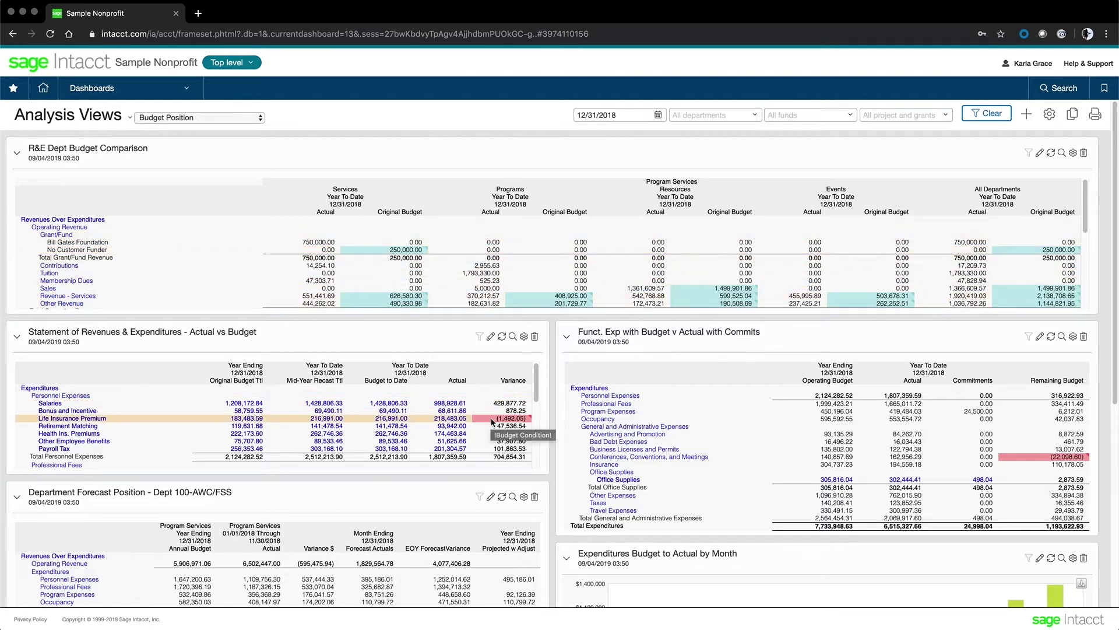
{"action": "left_click_drag", "start_coordinate": [1115, 316], "coordinate": [1110, 519]}
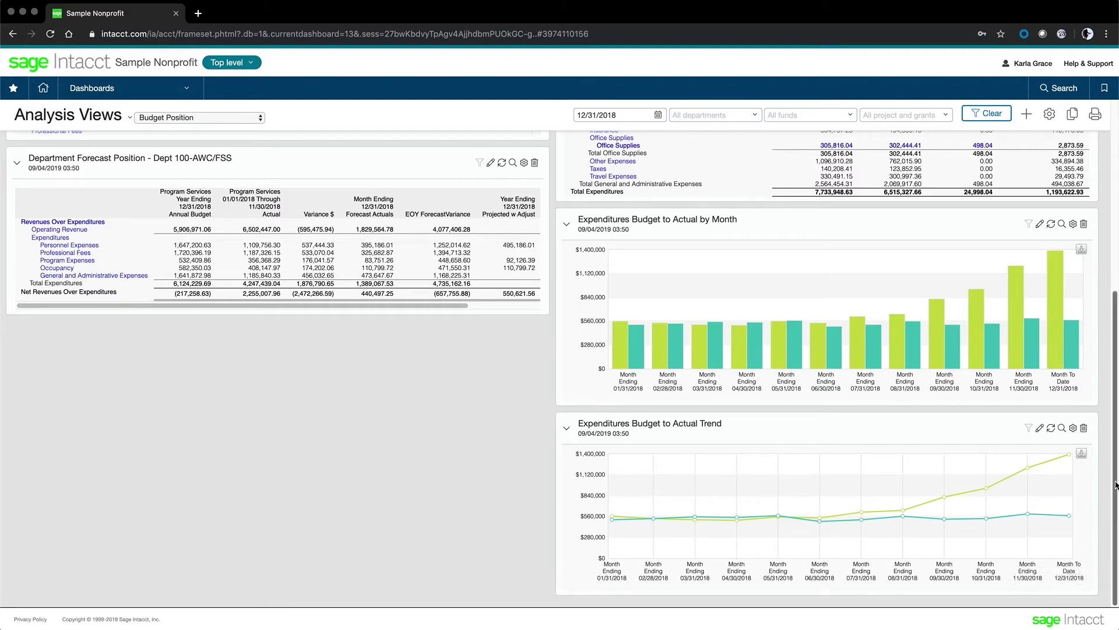
{"action": "left_click_drag", "start_coordinate": [1116, 485], "coordinate": [1113, 275]}
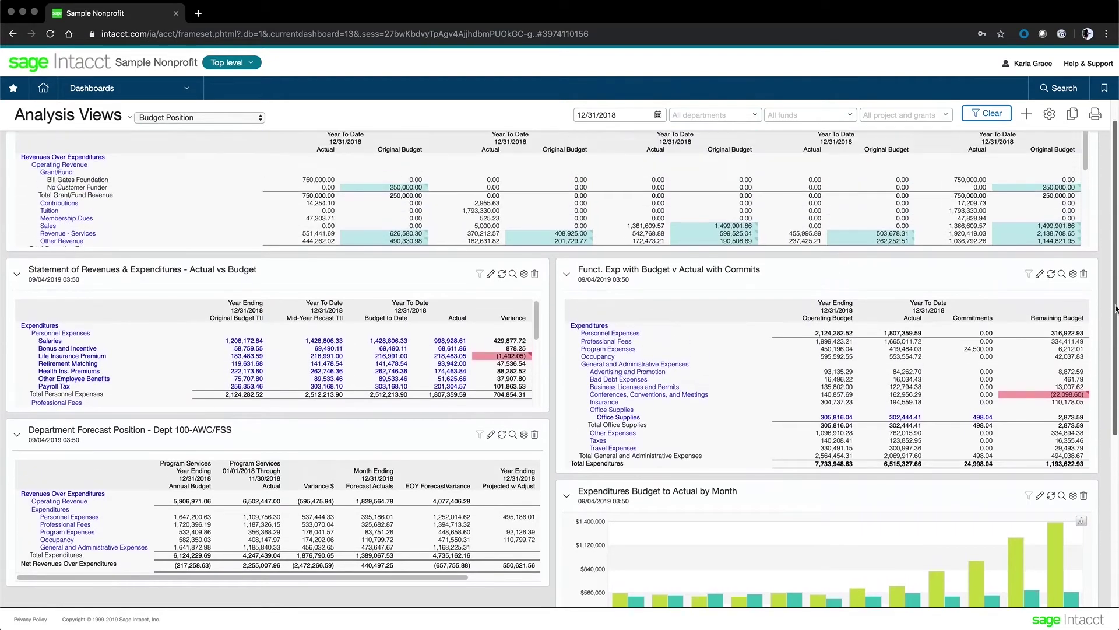
Step: Filter the Budget Position dashboard to project 130--Outreach Campaign and review the filtered reports and expenditure charts
{"action": "left_click", "coordinate": [942, 117]}
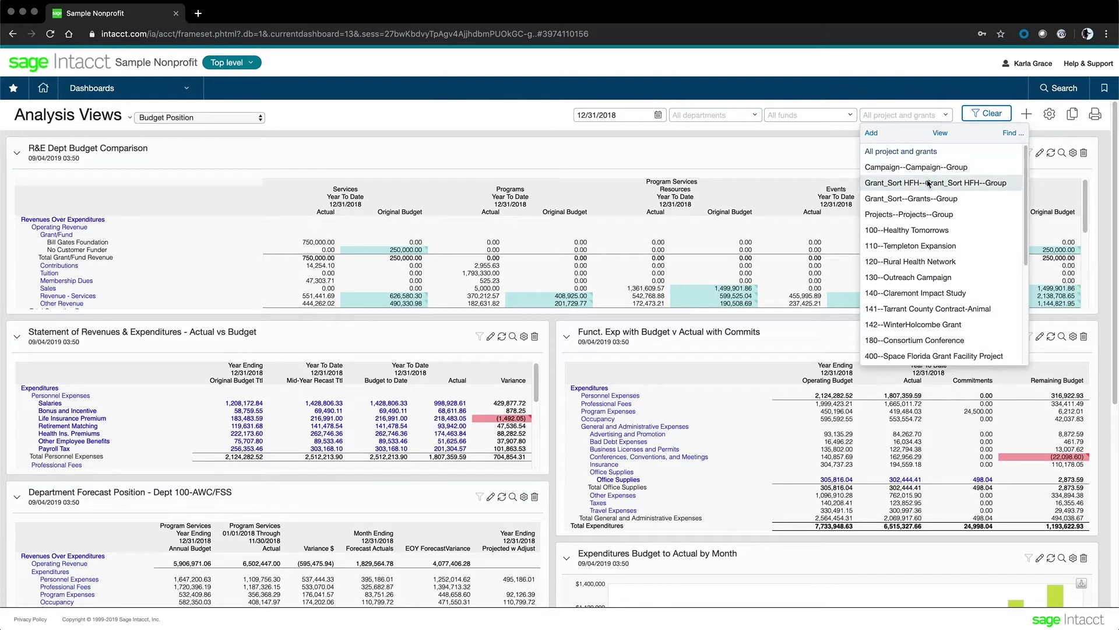
{"action": "left_click", "coordinate": [930, 278]}
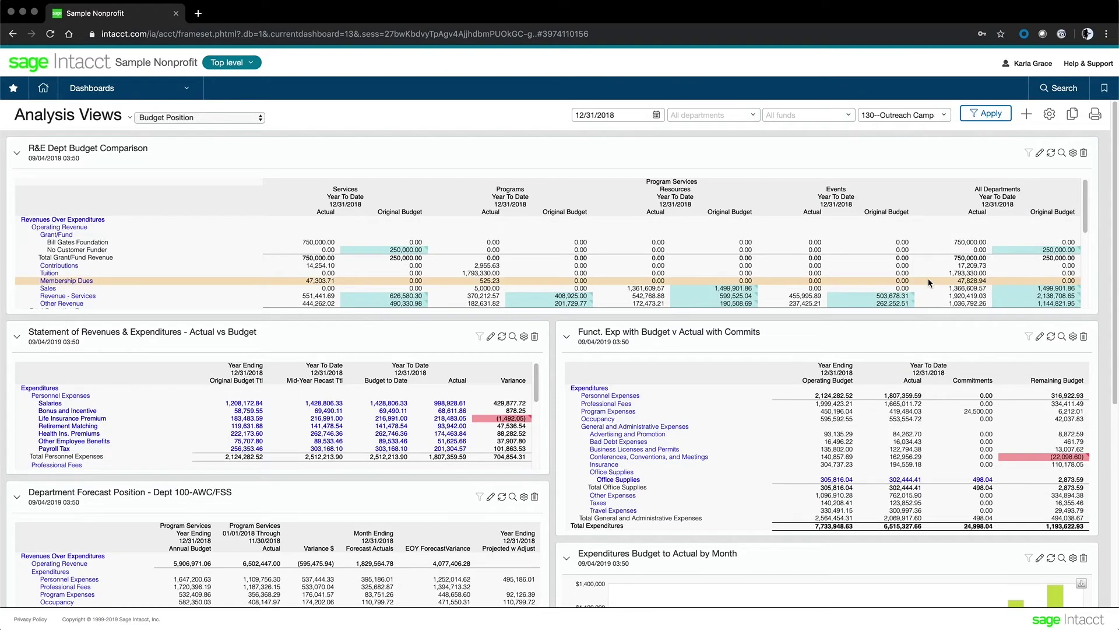
{"action": "left_click", "coordinate": [985, 113]}
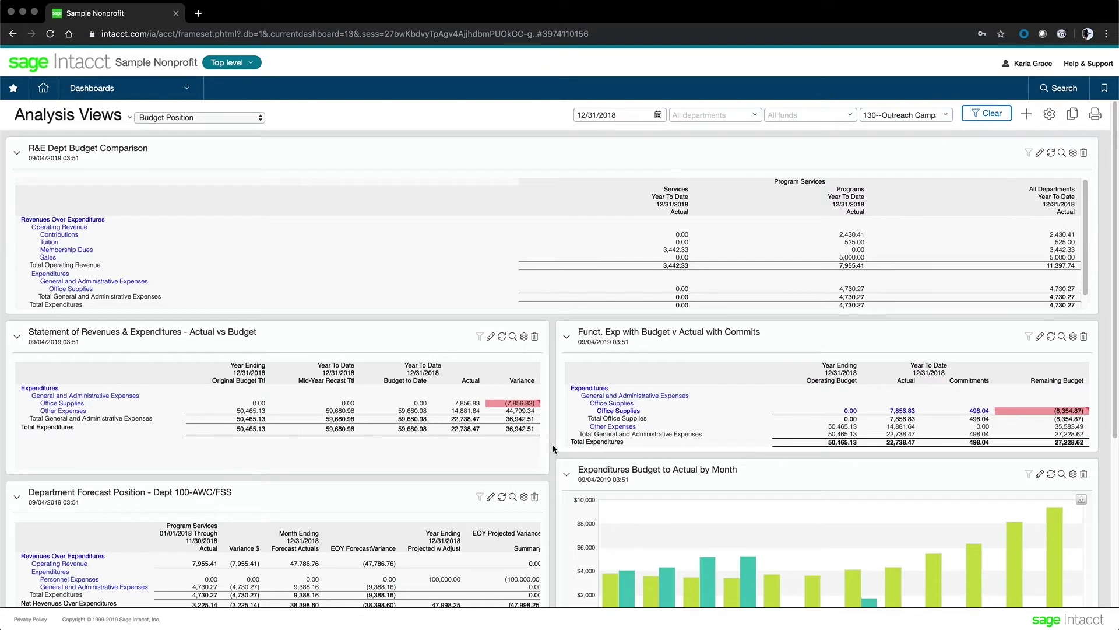
{"action": "scroll", "coordinate": [1115, 396], "scroll_direction": "down", "scroll_amount": 5}
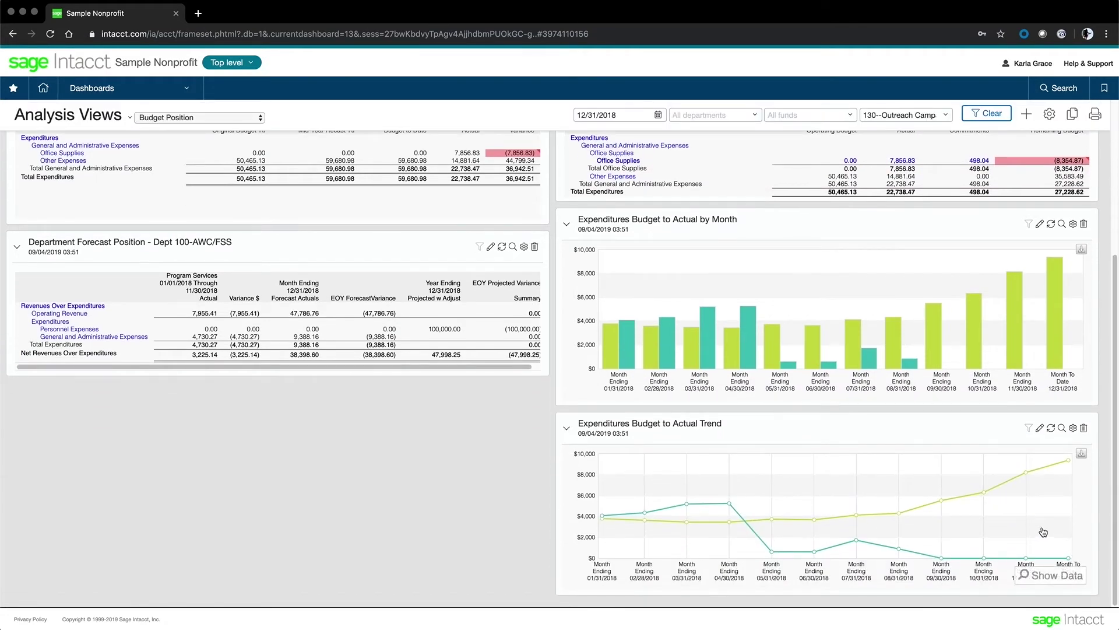
{"action": "mouse_move", "coordinate": [728, 350]}
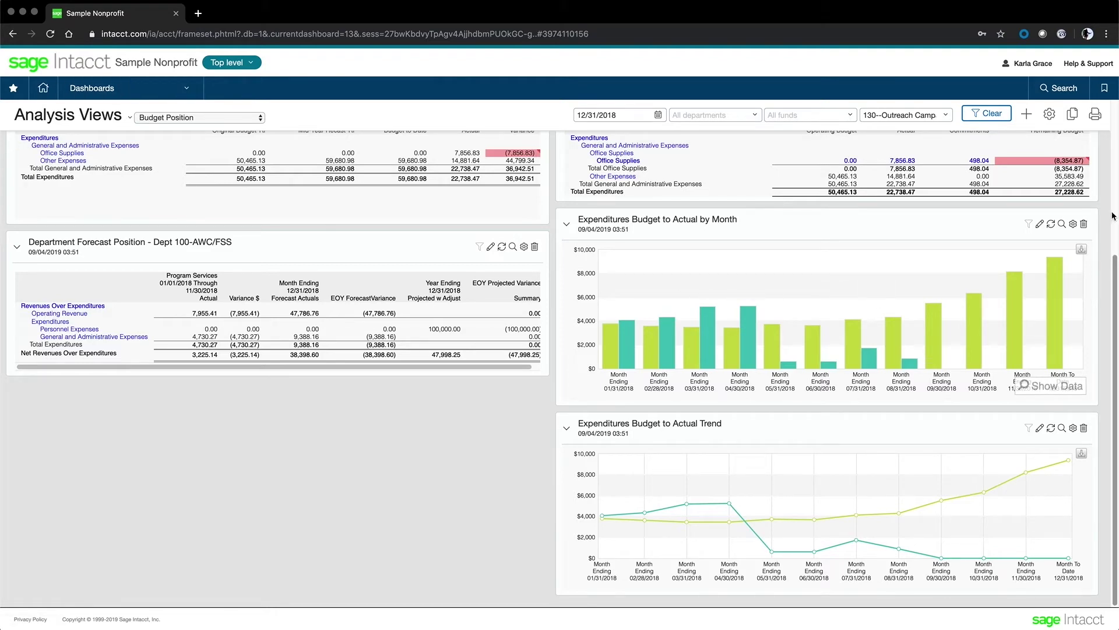
{"action": "scroll", "coordinate": [1049, 263], "scroll_direction": "up", "scroll_amount": 5}
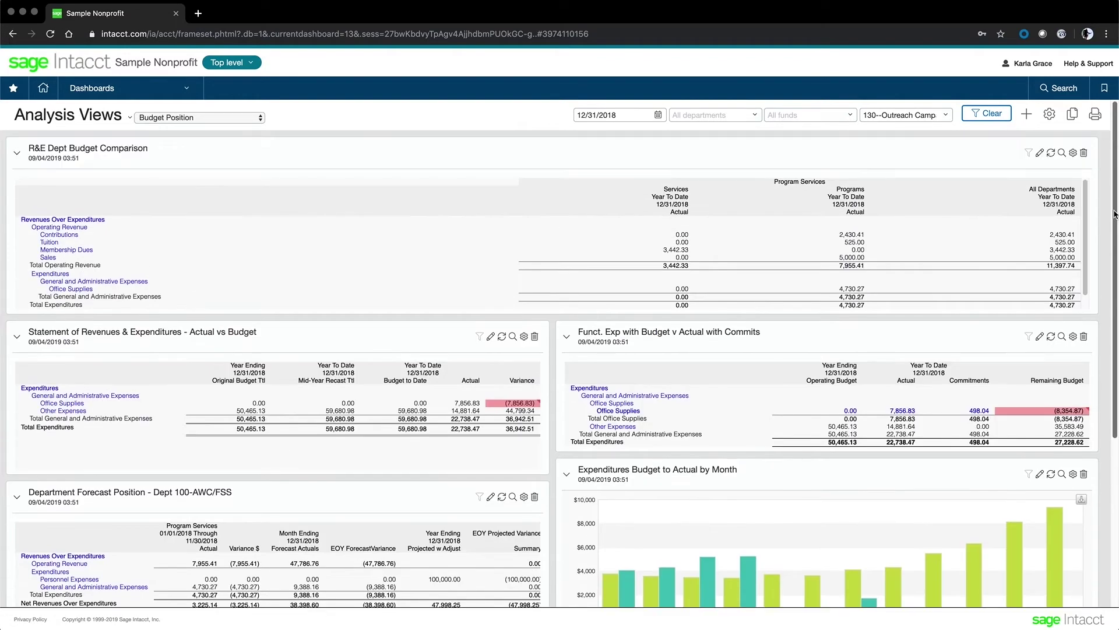
Step: Open the R&E Dept Budget Comparison report for editing and examine its report info, row structure and column definitions
{"action": "left_click", "coordinate": [1041, 154]}
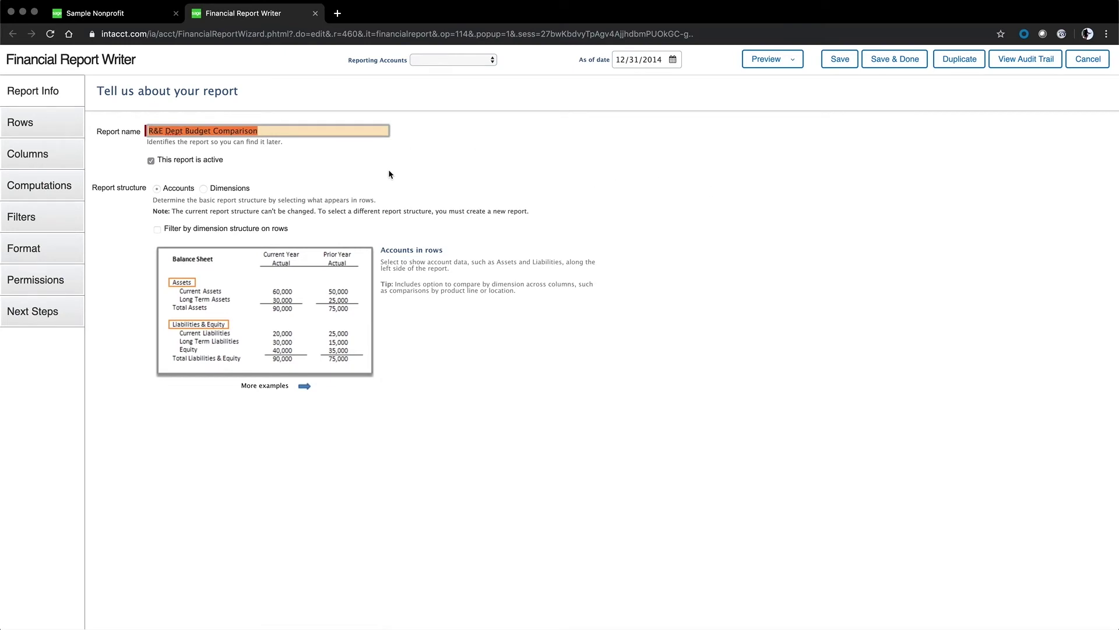
{"action": "left_click", "coordinate": [302, 132]}
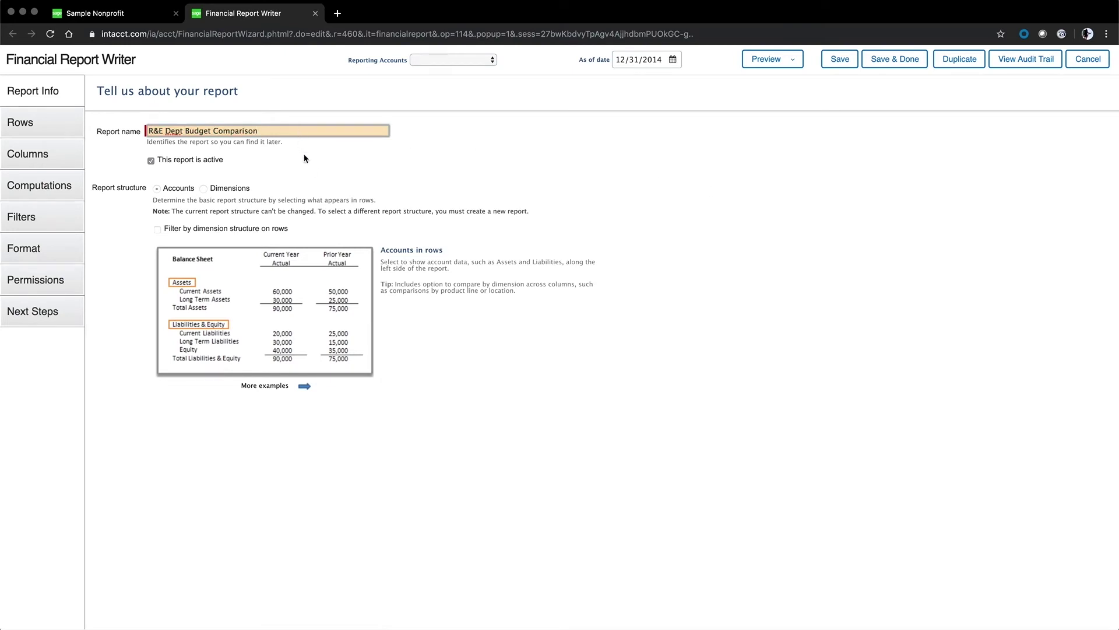
{"action": "left_click", "coordinate": [34, 124]}
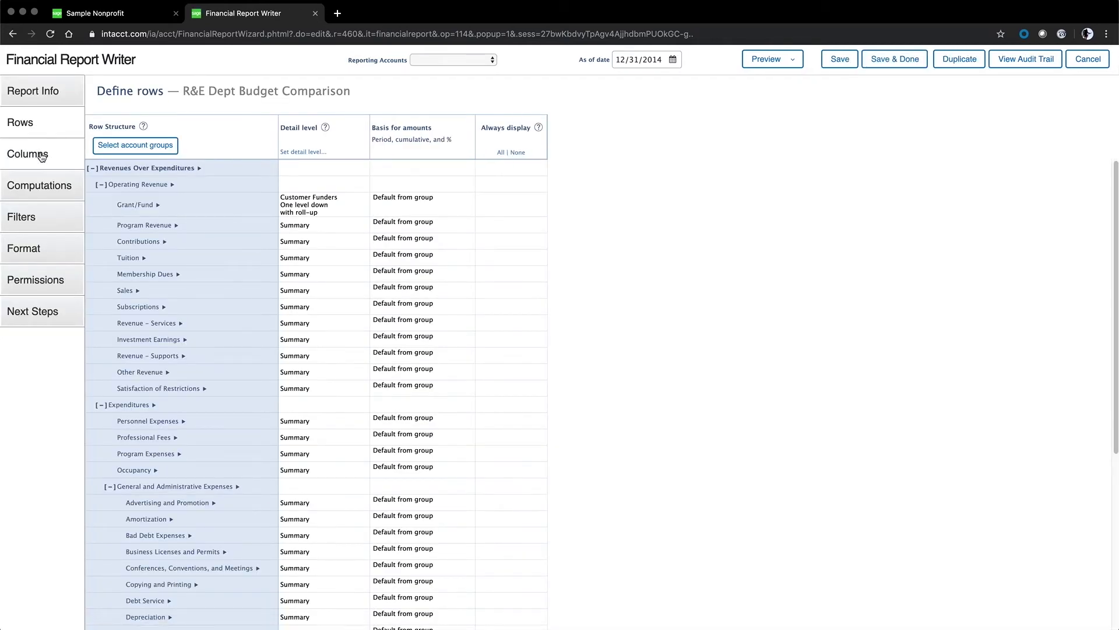
{"action": "left_click", "coordinate": [41, 156]}
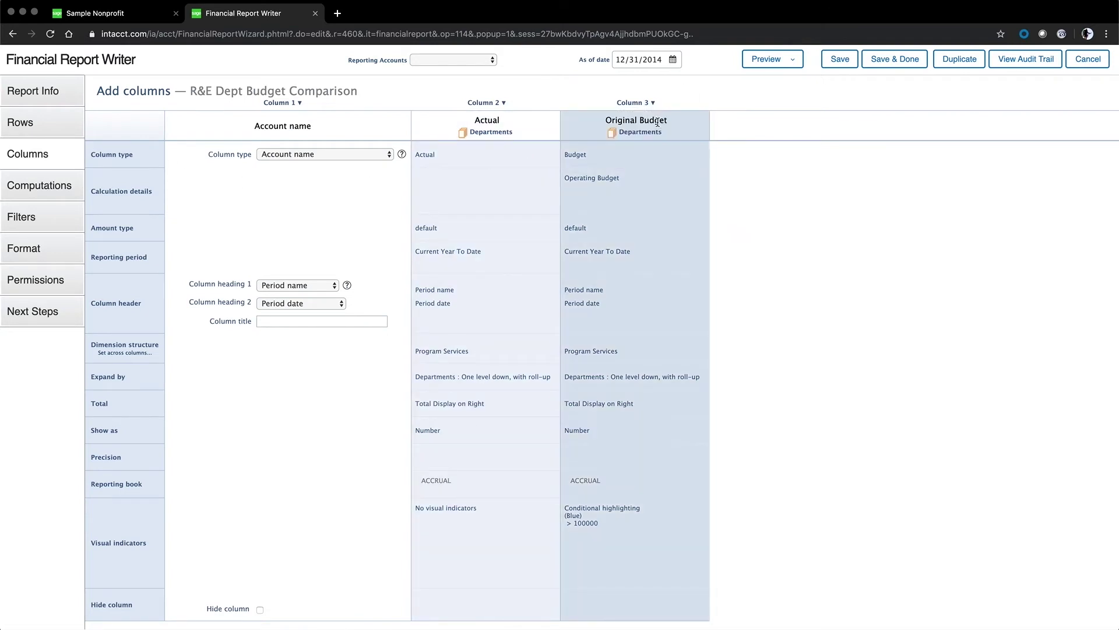
{"action": "left_click", "coordinate": [38, 100]}
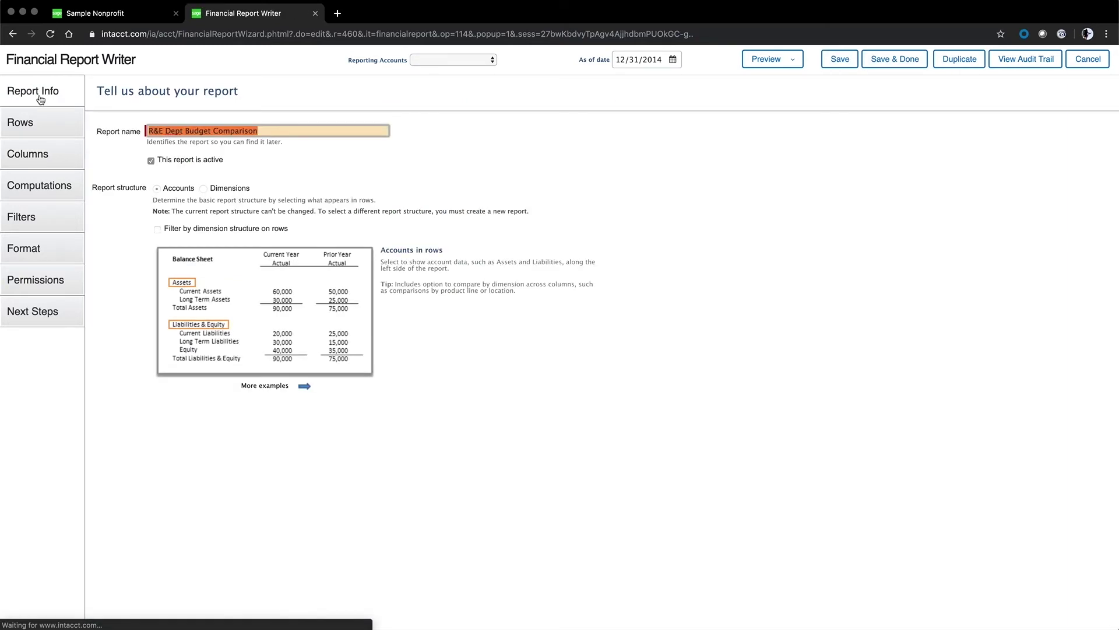
{"action": "left_click", "coordinate": [825, 149]}
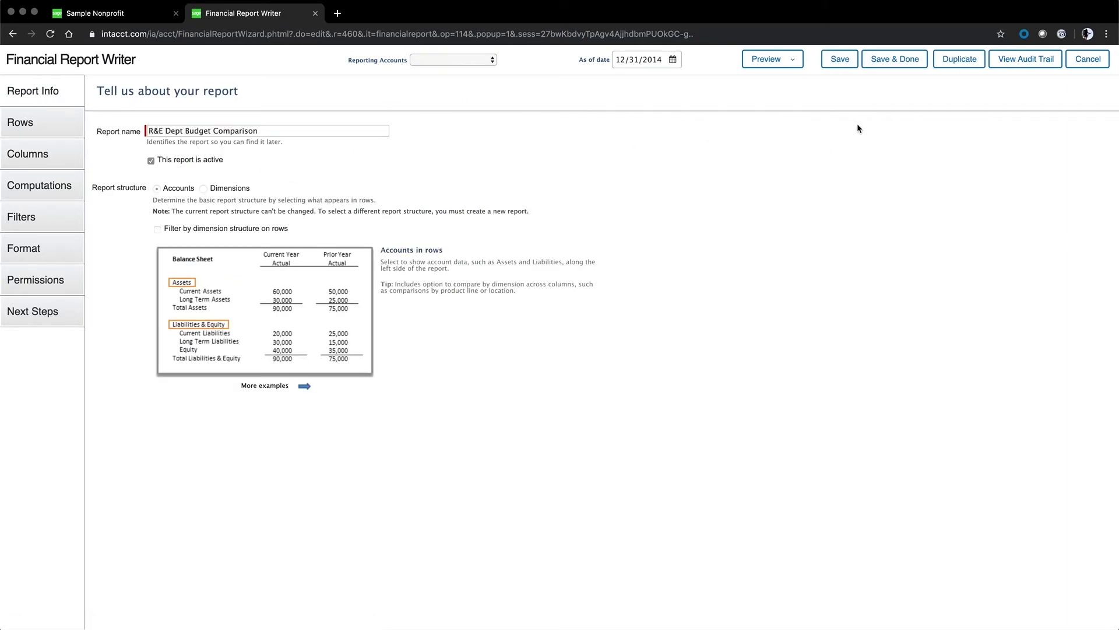
Step: Start duplicating the report as "My R&E", cancel the duplication and leave the report editor without saving
{"action": "left_click", "coordinate": [960, 62]}
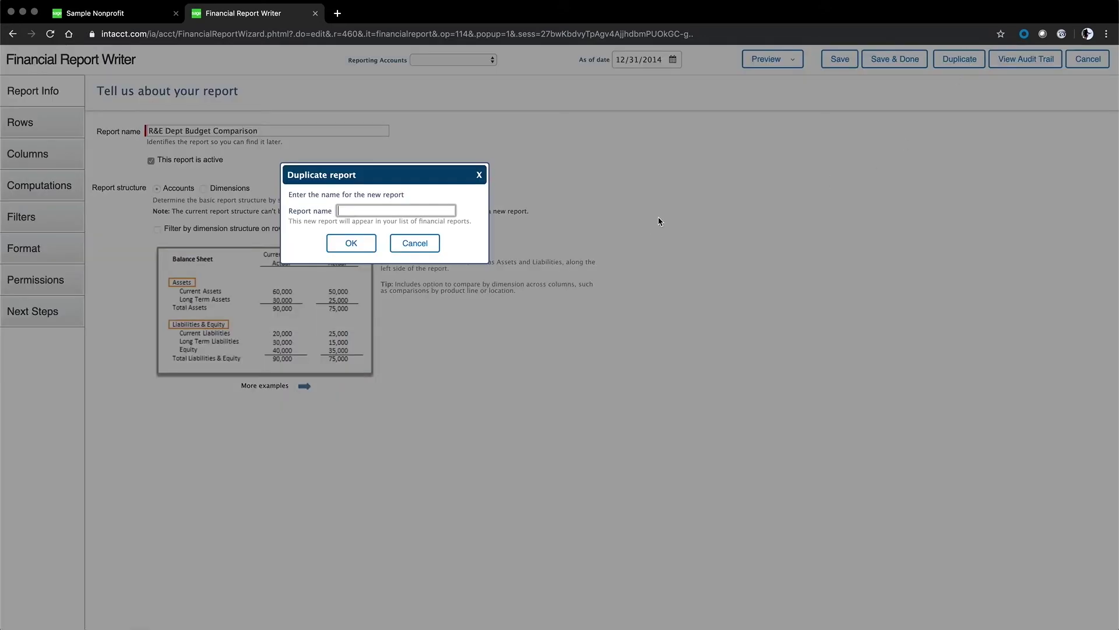
{"action": "type", "text": "My R&E"}
{"action": "left_click", "coordinate": [414, 247]}
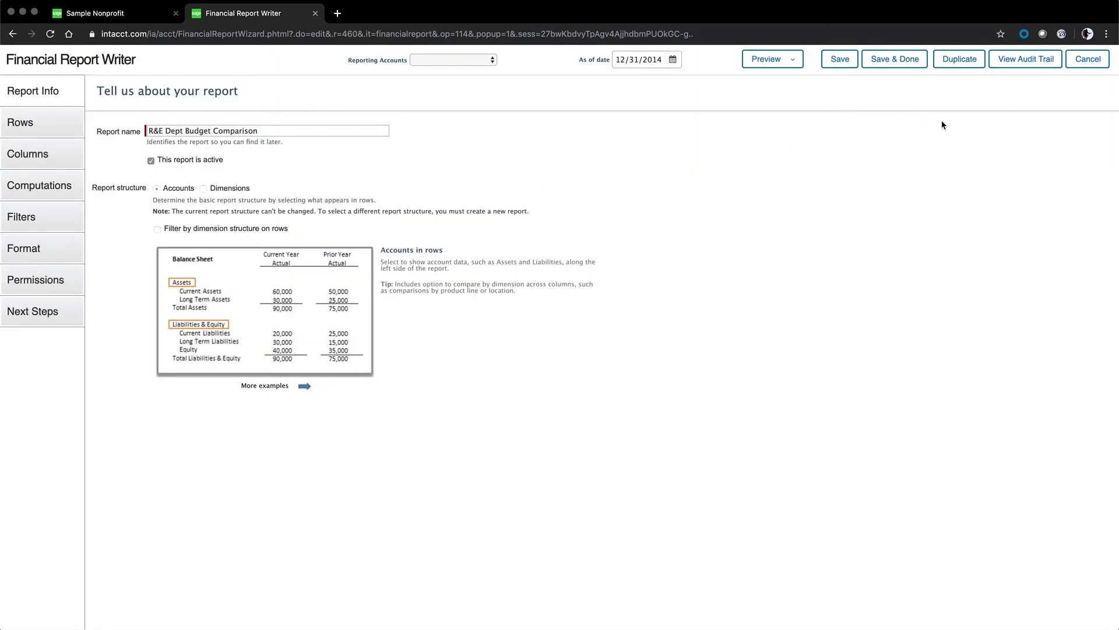
{"action": "left_click", "coordinate": [1096, 64]}
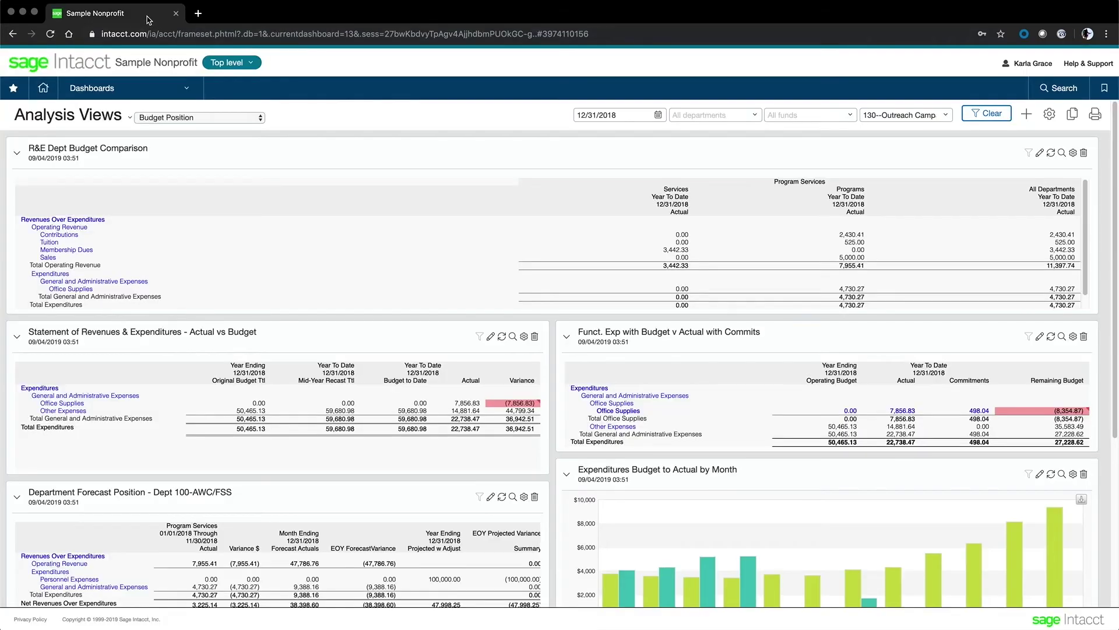
Step: Open the Reports Center and limit the list of all reports to Financial reports
{"action": "left_click", "coordinate": [128, 88]}
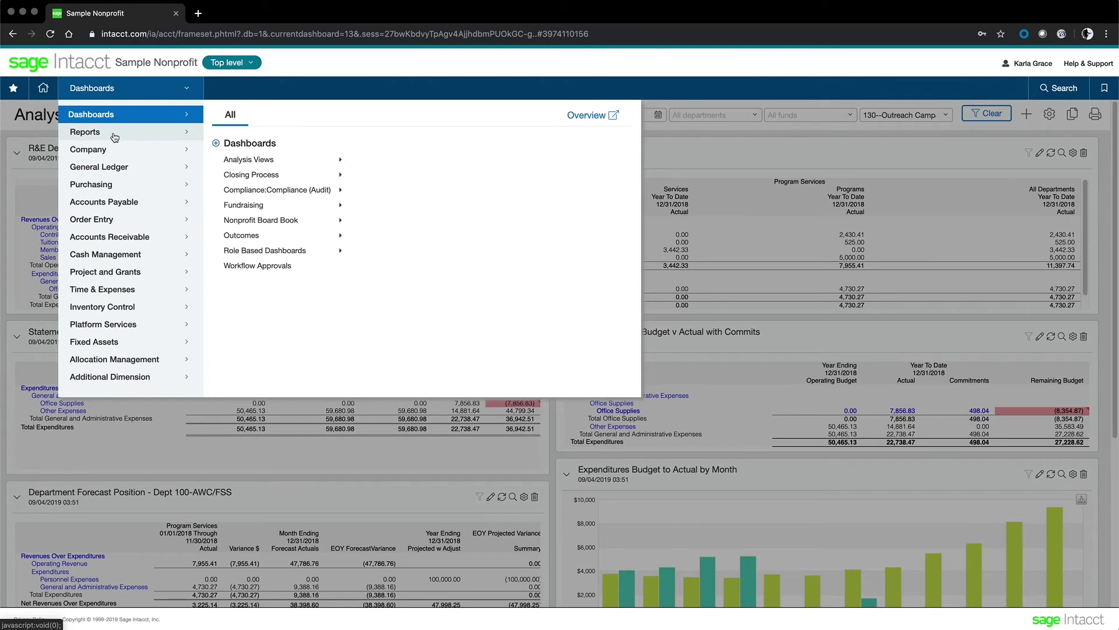
{"action": "mouse_move", "coordinate": [115, 137]}
{"action": "left_click", "coordinate": [249, 143]}
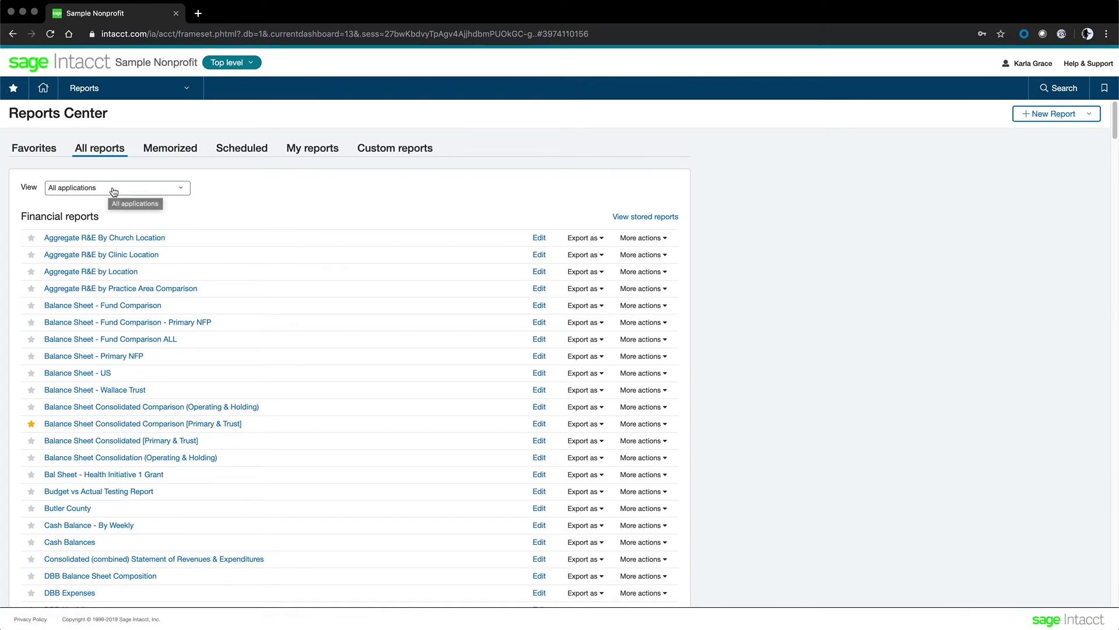
{"action": "left_click", "coordinate": [180, 187]}
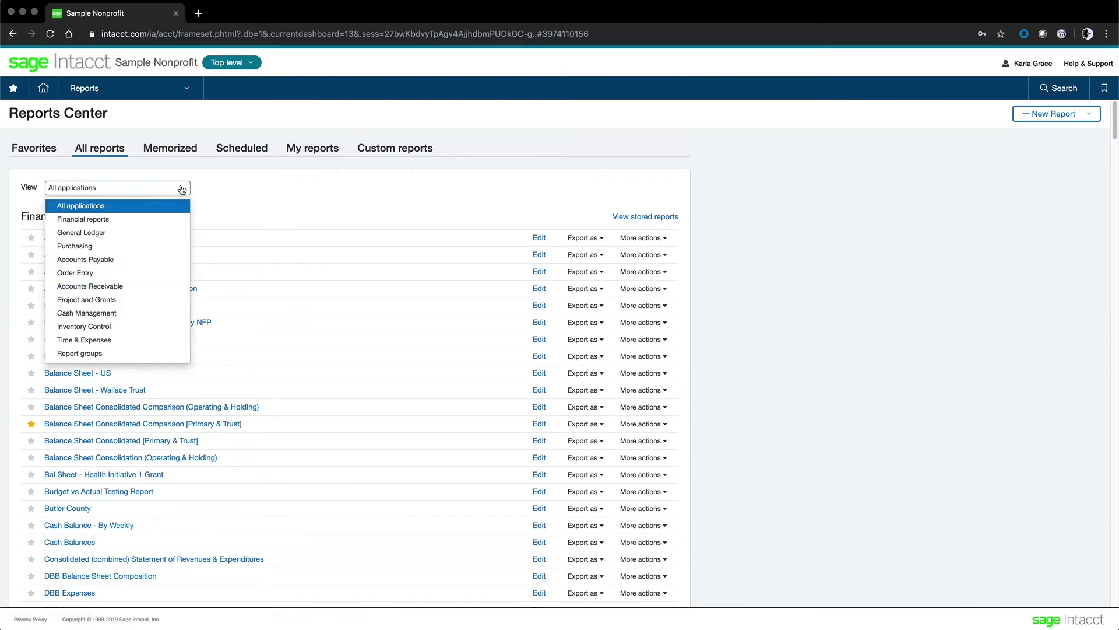
{"action": "left_click", "coordinate": [117, 221]}
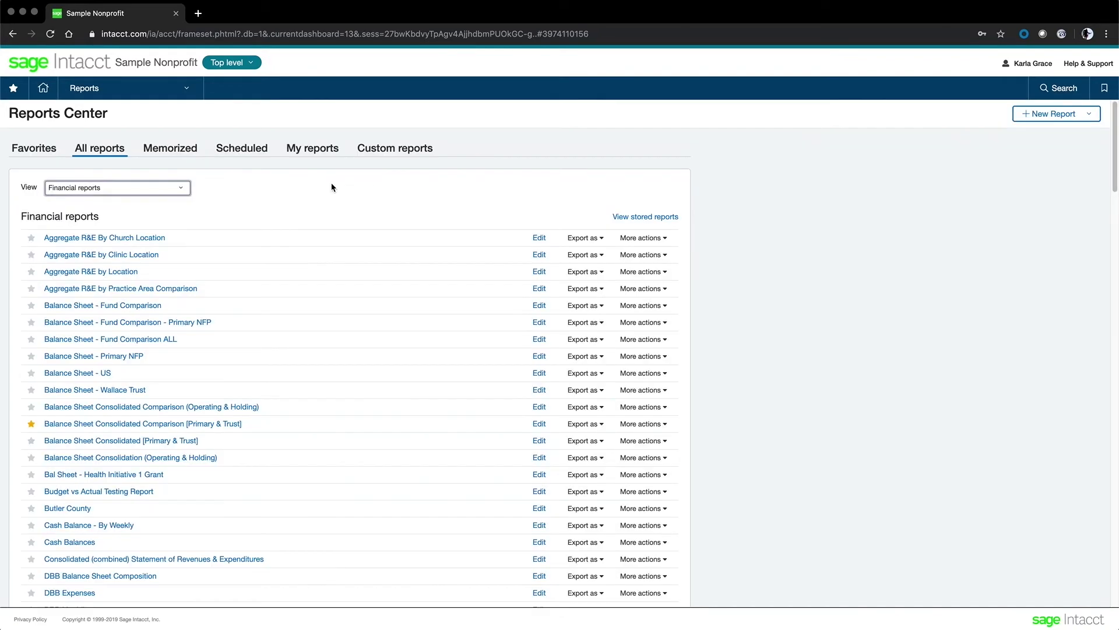
{"action": "left_click", "coordinate": [31, 424]}
Step: Look through the memorized and scheduled reports, widening the scheduled list to all applications
{"action": "left_click", "coordinate": [170, 149]}
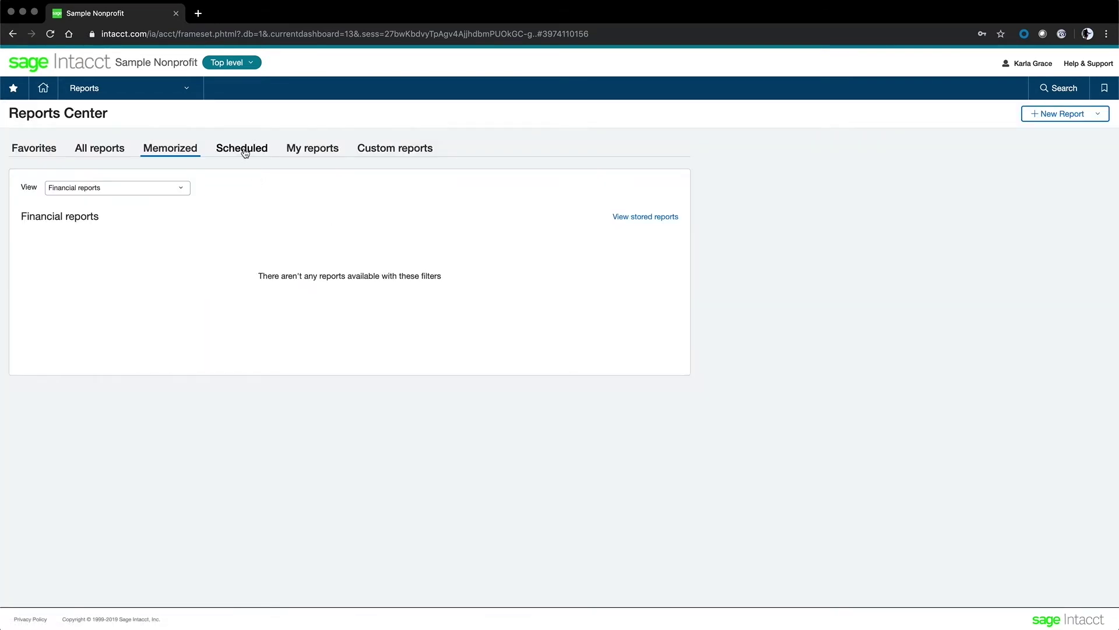
{"action": "left_click", "coordinate": [244, 151]}
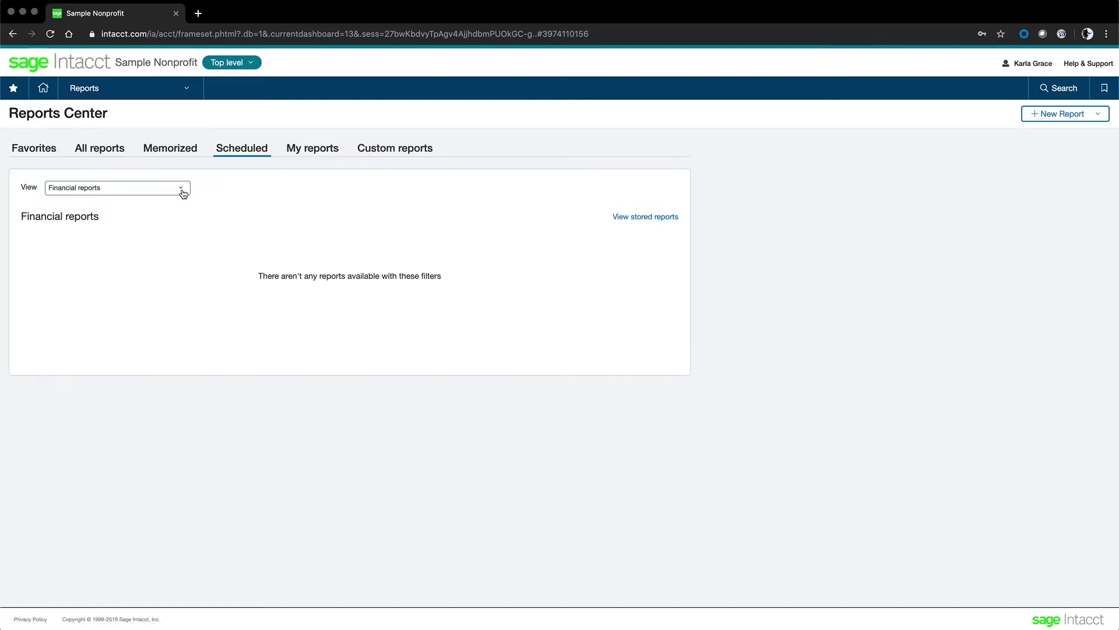
{"action": "left_click", "coordinate": [183, 193]}
{"action": "left_click", "coordinate": [93, 205]}
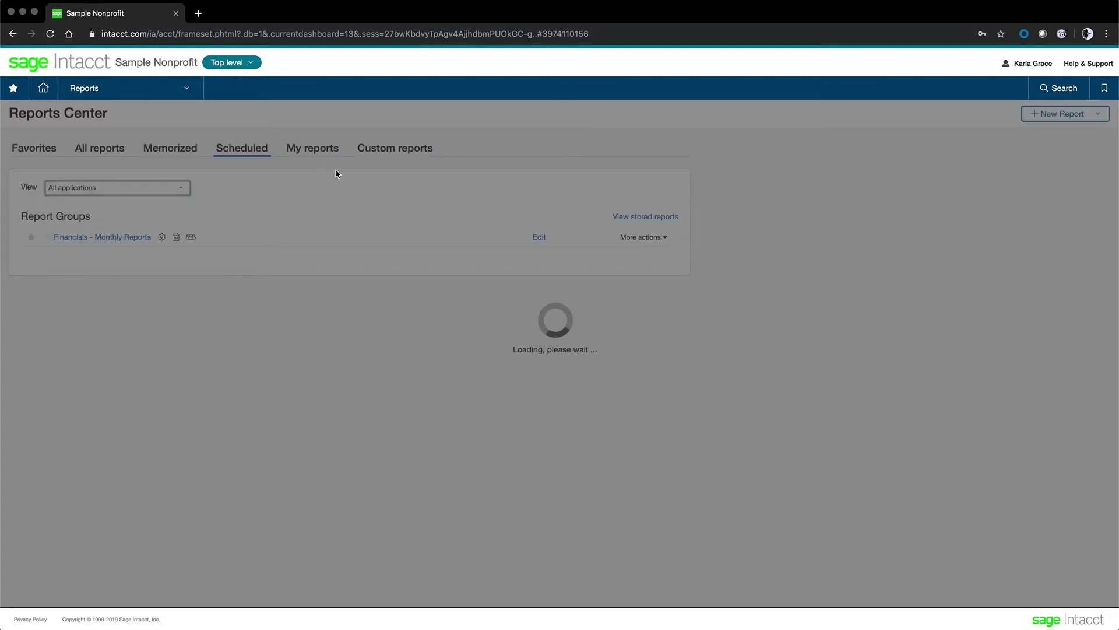
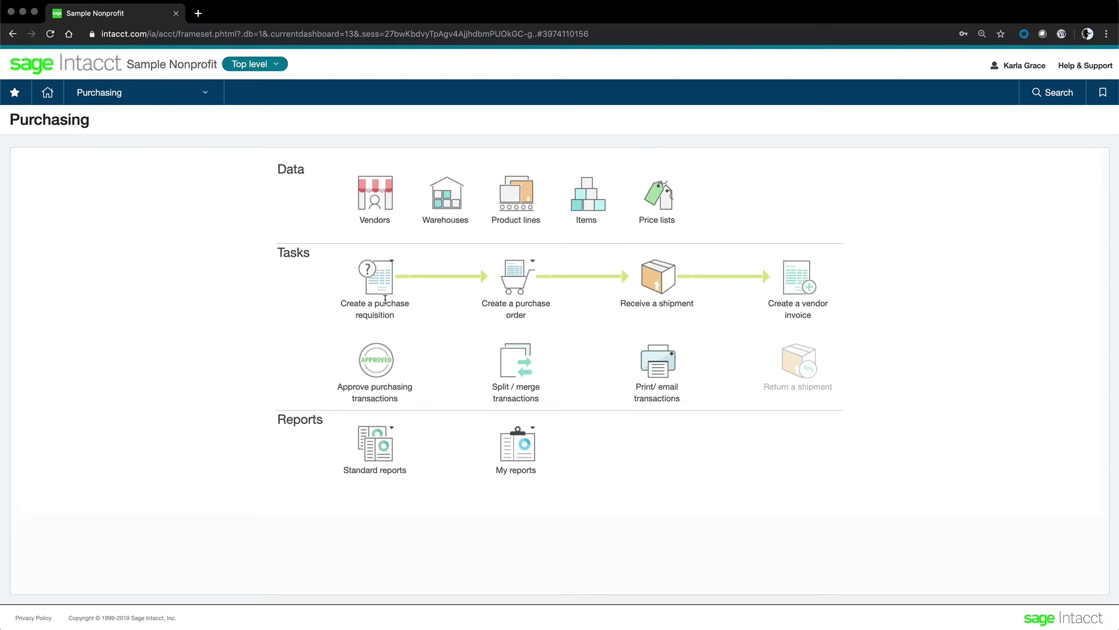
Step: Create a new purchase requisition with V100--ABC Office Supplies as the vendor
{"action": "left_click", "coordinate": [385, 287]}
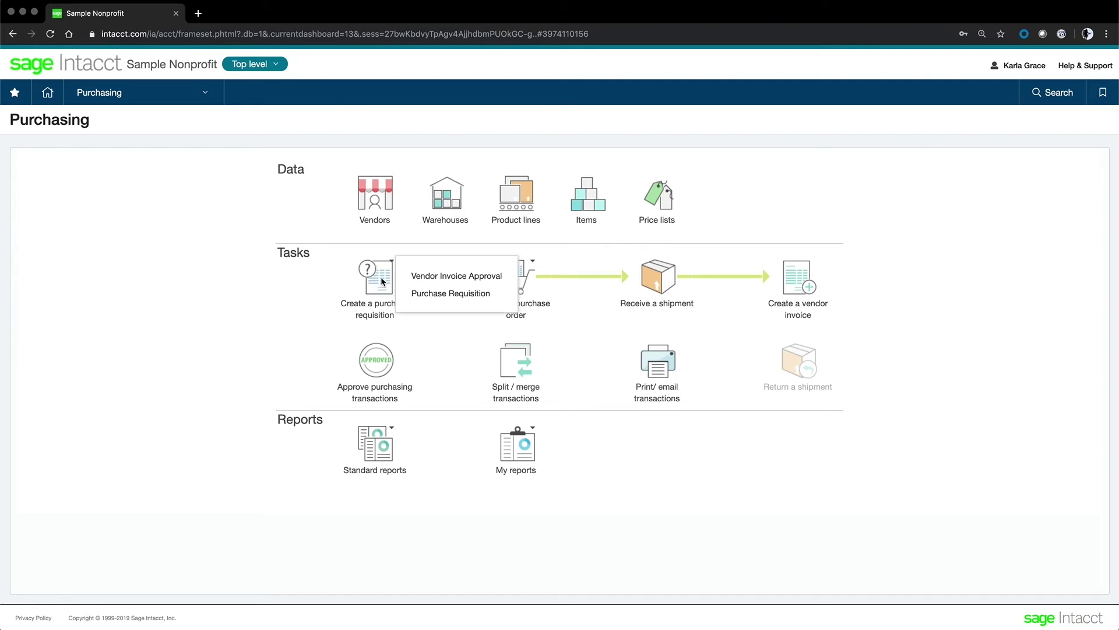
{"action": "left_click", "coordinate": [430, 295]}
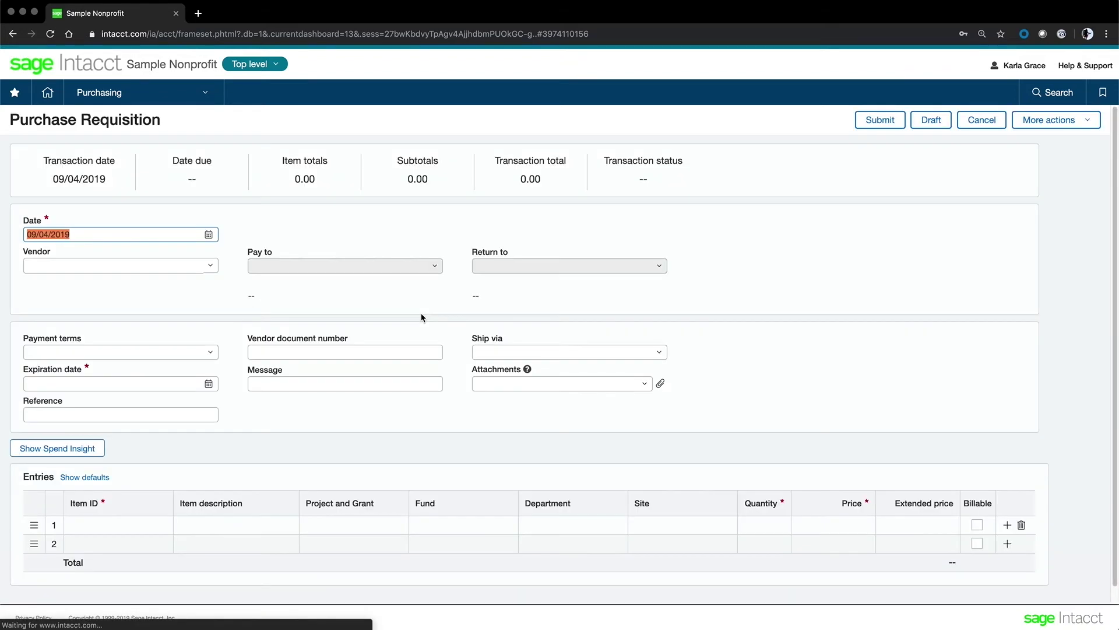
{"action": "left_click", "coordinate": [213, 267]}
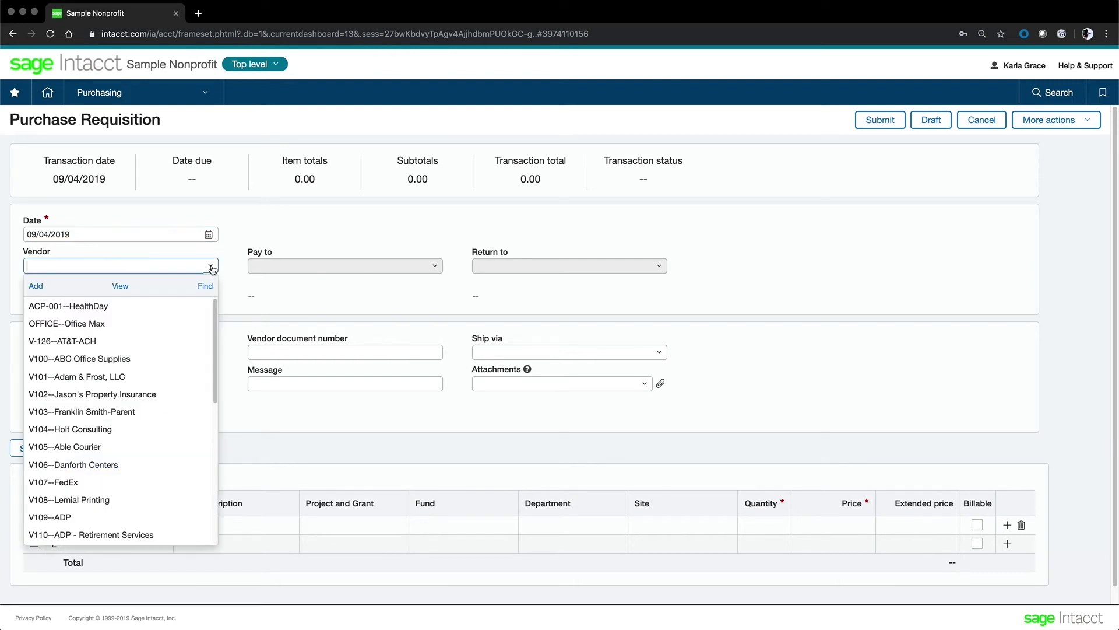
{"action": "left_click", "coordinate": [118, 359]}
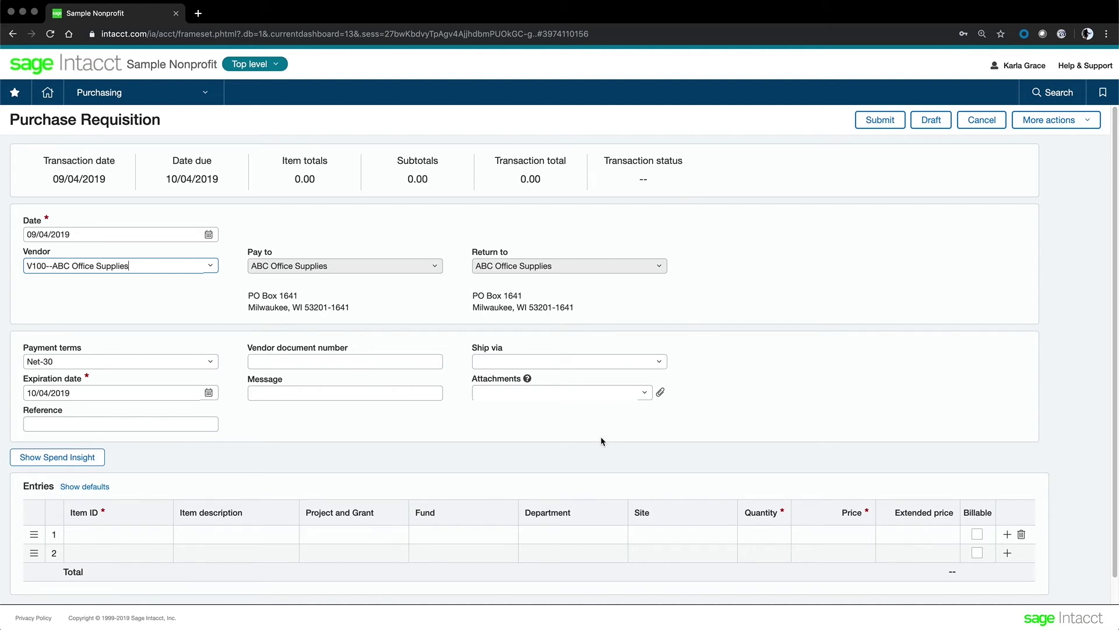
Step: Add item 00001--Binder-MLA to the first entry line with a quantity of 10
{"action": "scroll", "coordinate": [474, 483], "scroll_direction": "down", "scroll_amount": 1}
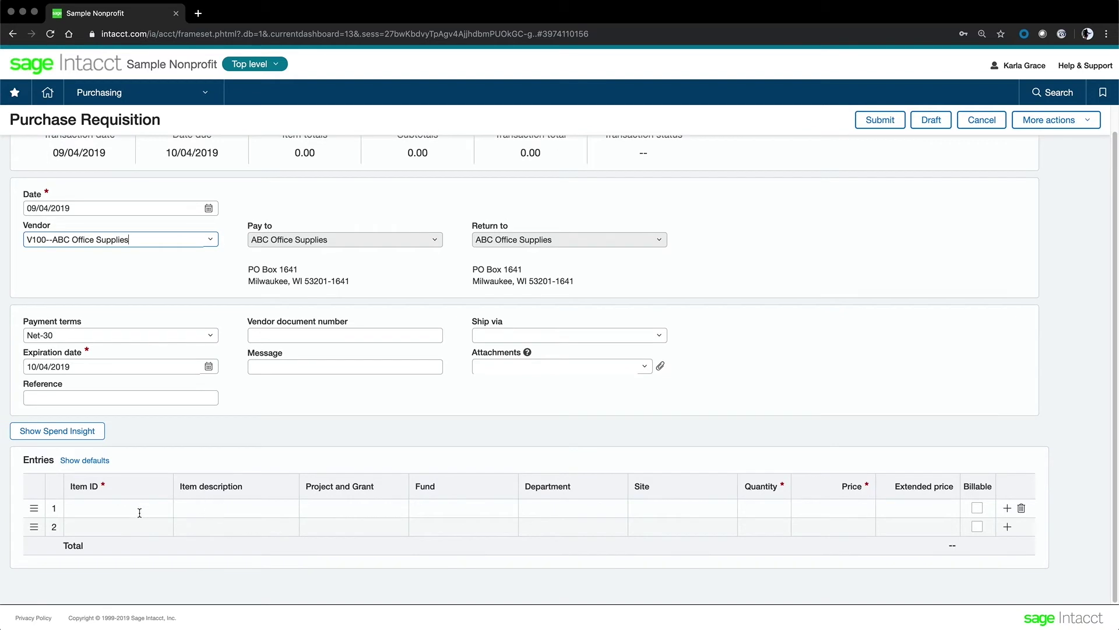
{"action": "left_click", "coordinate": [140, 512]}
{"action": "left_click", "coordinate": [162, 509]}
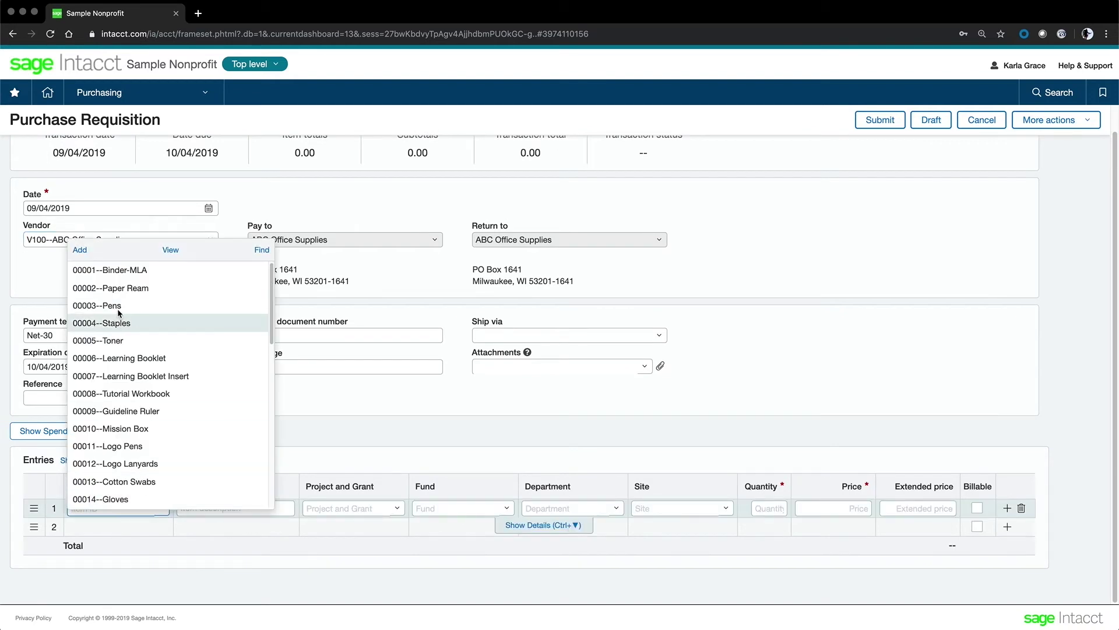
{"action": "left_click", "coordinate": [117, 271]}
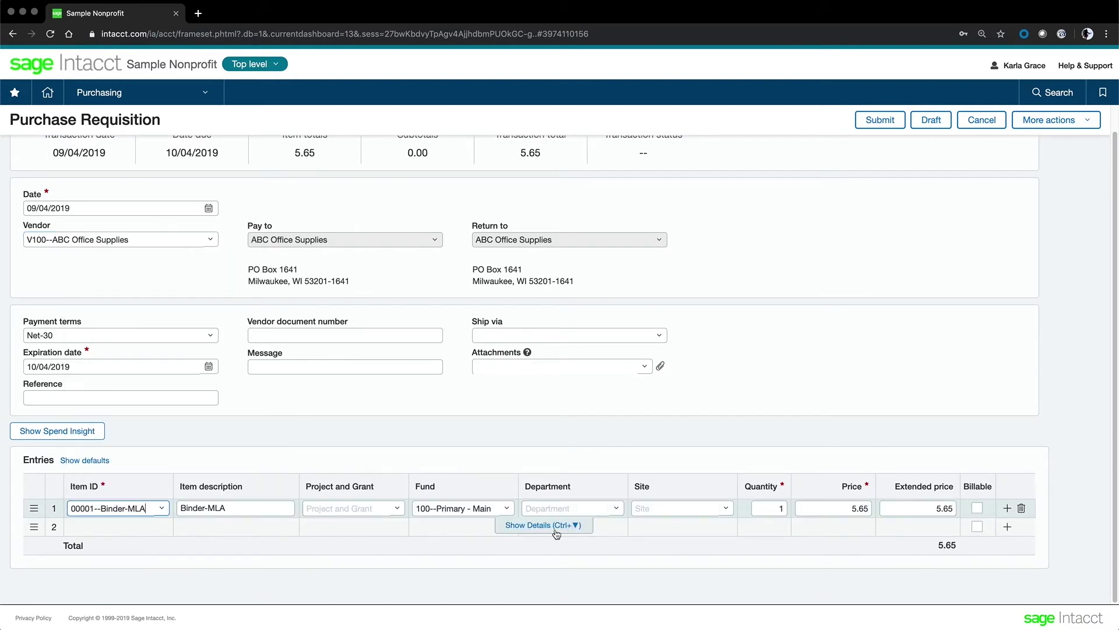
{"action": "left_click", "coordinate": [782, 509]}
{"action": "type", "text": "10"}
{"action": "key", "text": "Tab"}
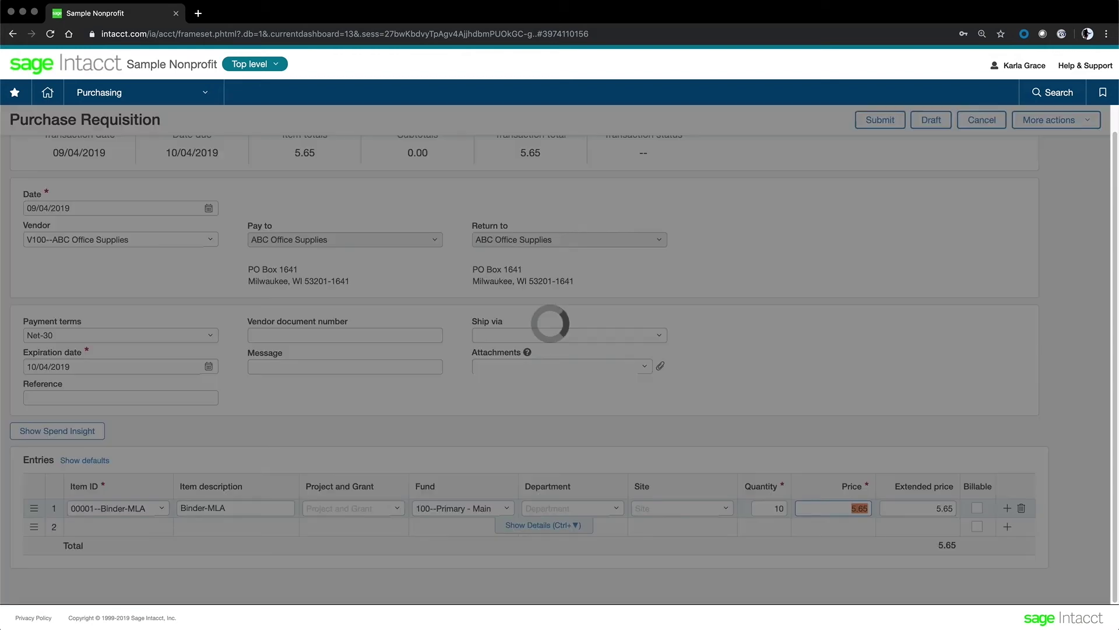
Step: Add item 00002--Paper Ream to the second entry line with a quantity of 5 and a price of 21.65
{"action": "left_click", "coordinate": [130, 526]}
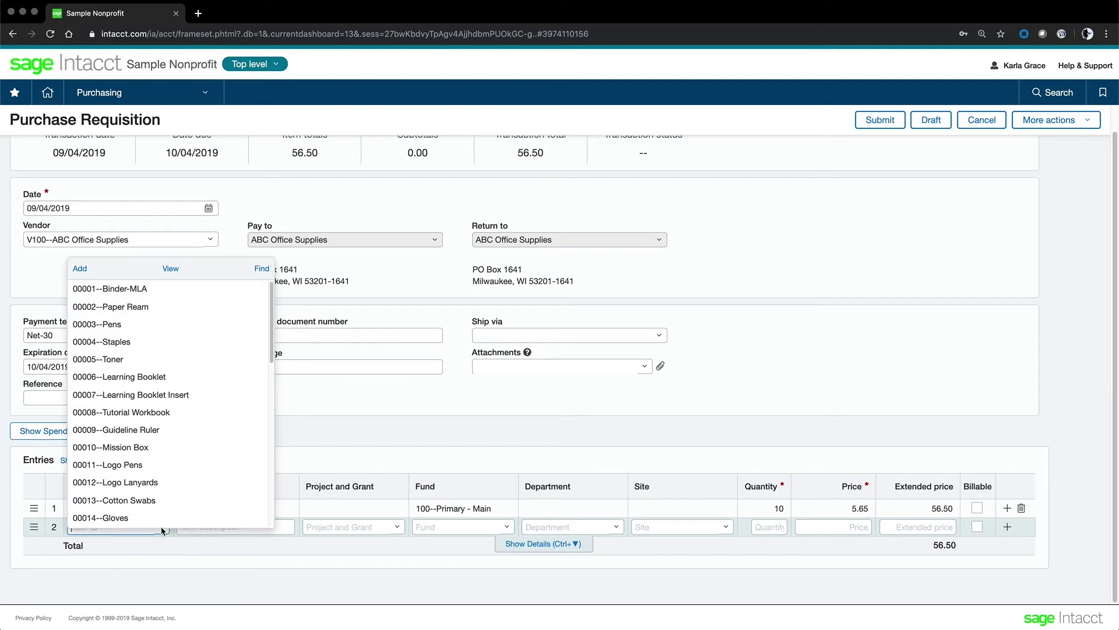
{"action": "left_click", "coordinate": [110, 306]}
{"action": "left_click", "coordinate": [782, 525]}
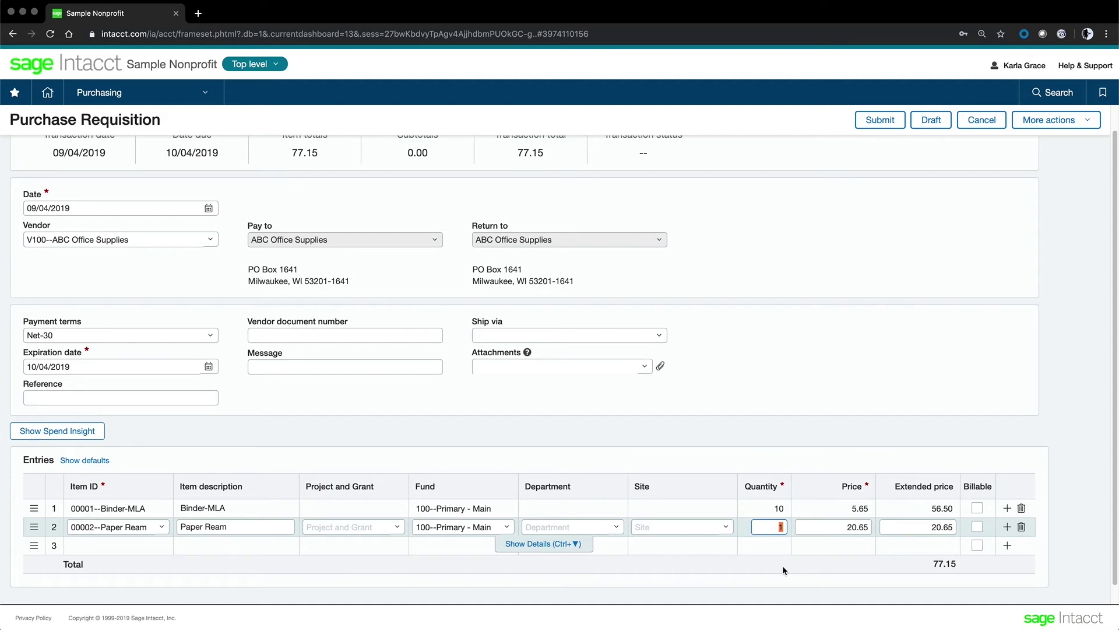
{"action": "type", "text": "5"}
{"action": "left_click", "coordinate": [844, 526]}
{"action": "type", "text": "1"}
{"action": "key", "text": "Tab"}
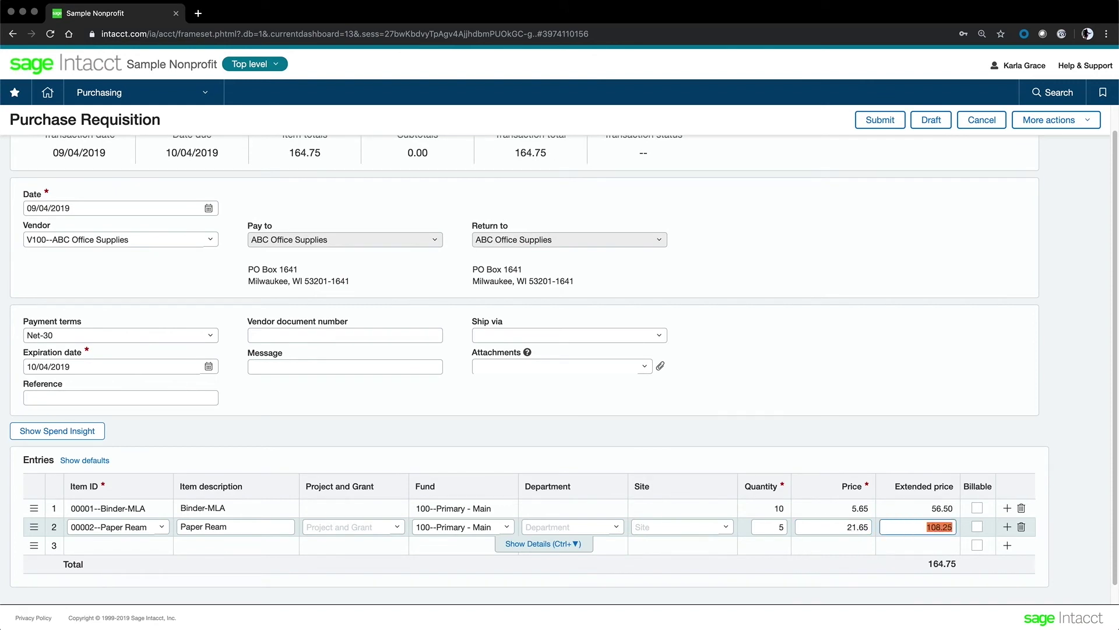
{"action": "left_click", "coordinate": [847, 543]}
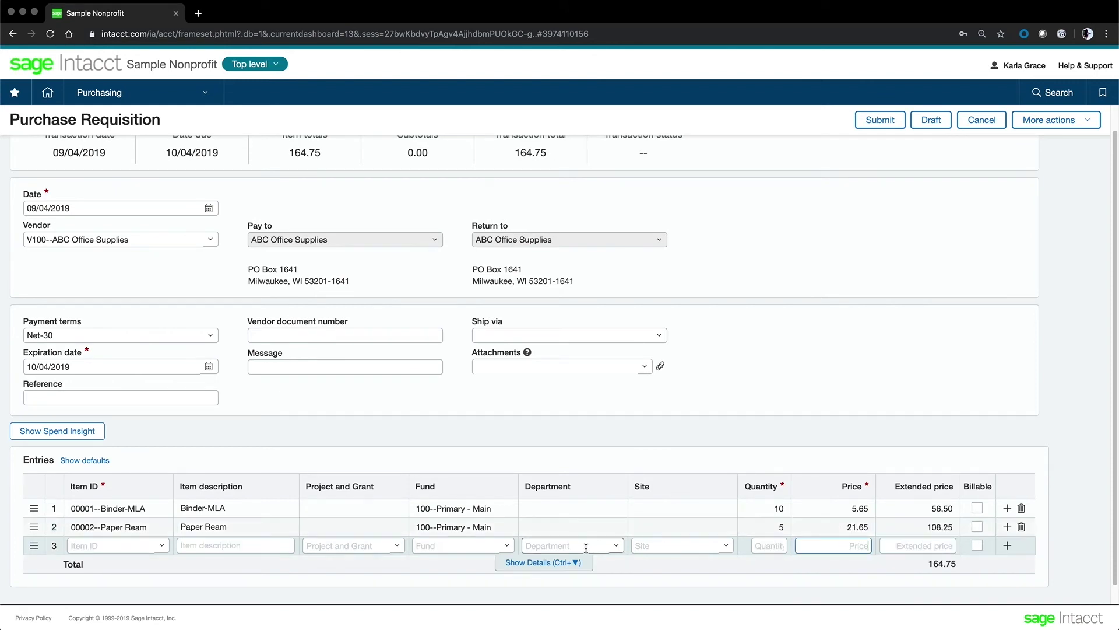
Step: In the Paper Ream line's details, assign the Main site and the project 130--Outreach Campaign
{"action": "left_click", "coordinate": [555, 526]}
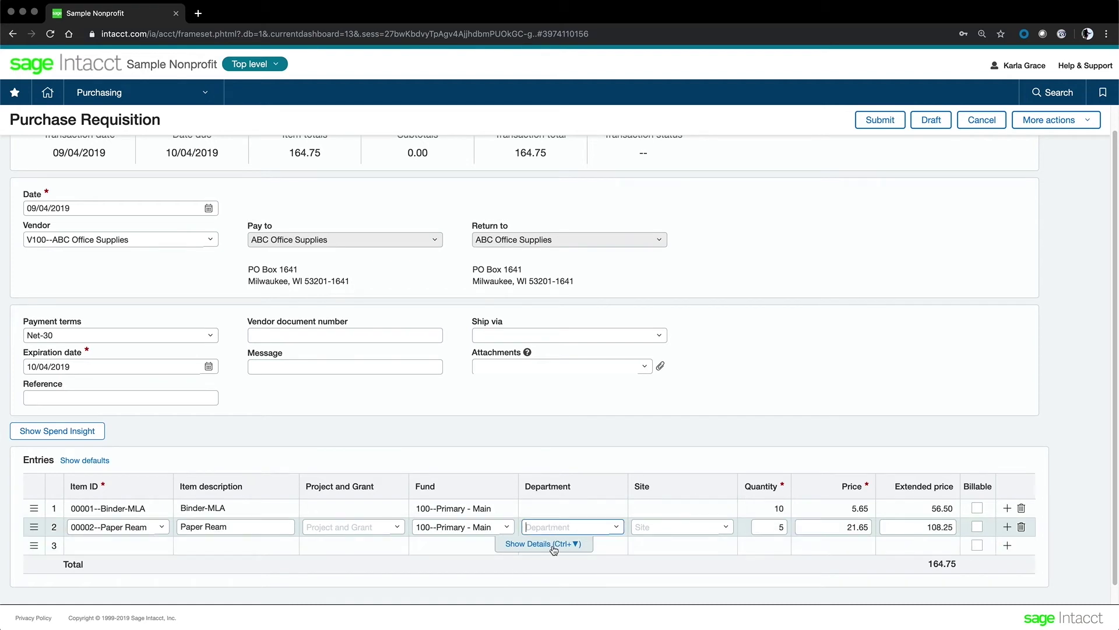
{"action": "left_click", "coordinate": [554, 548]}
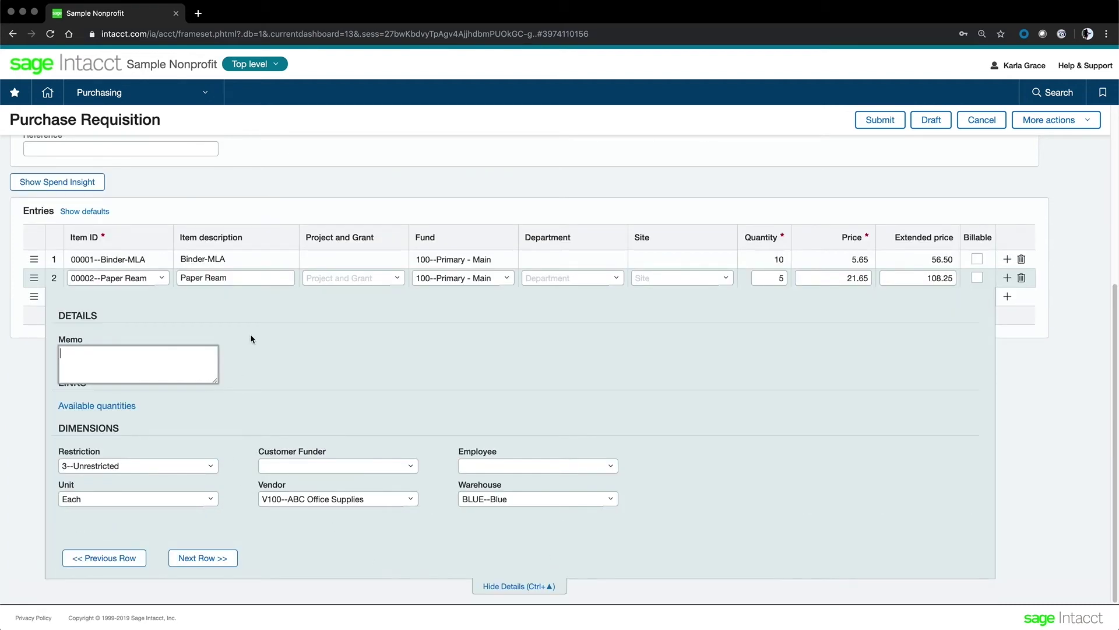
{"action": "left_click", "coordinate": [274, 364]}
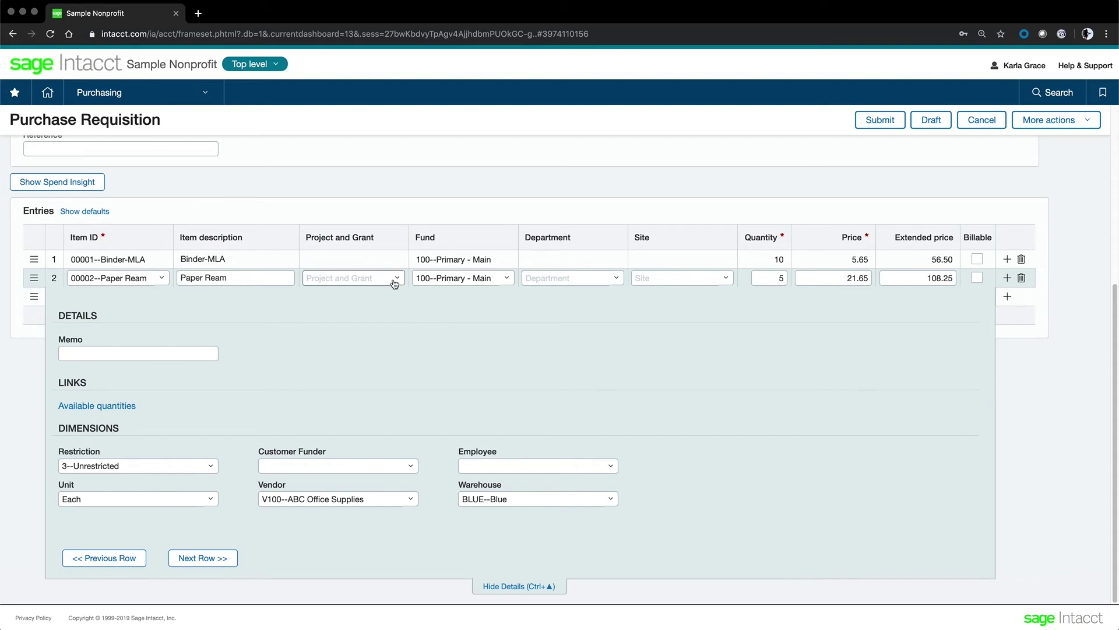
{"action": "left_click", "coordinate": [726, 278]}
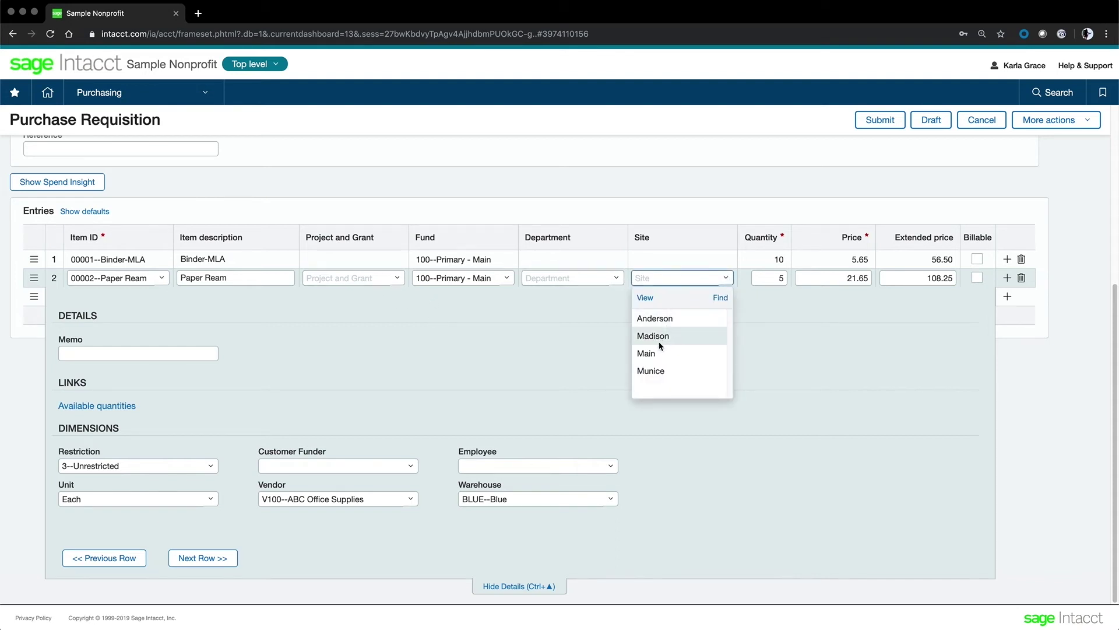
{"action": "left_click", "coordinate": [648, 352]}
{"action": "left_click", "coordinate": [397, 278]}
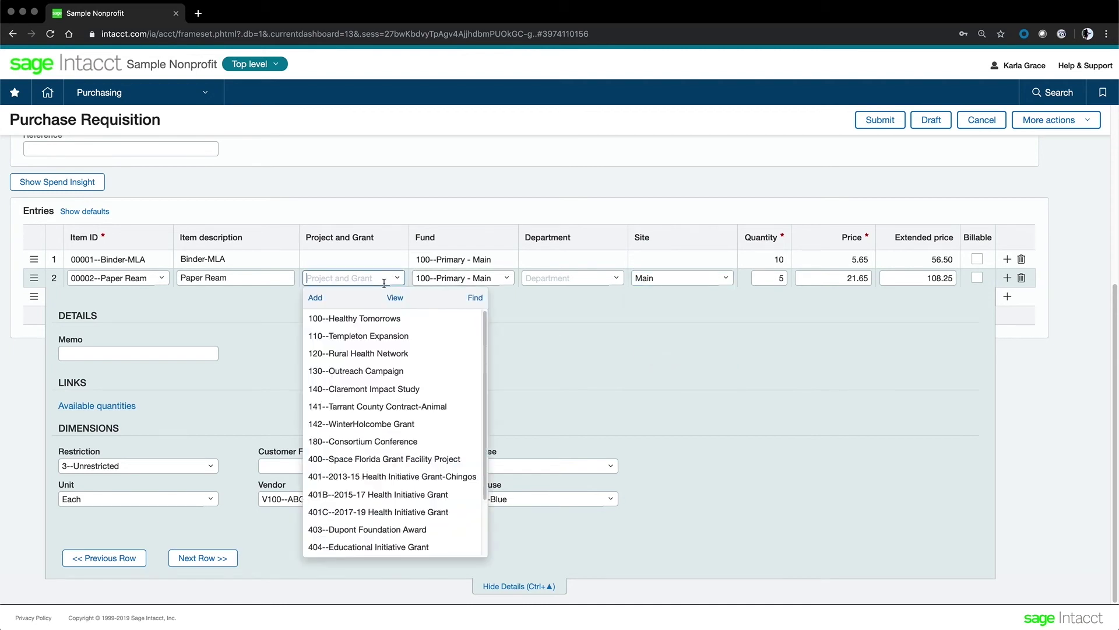
{"action": "left_click", "coordinate": [356, 373]}
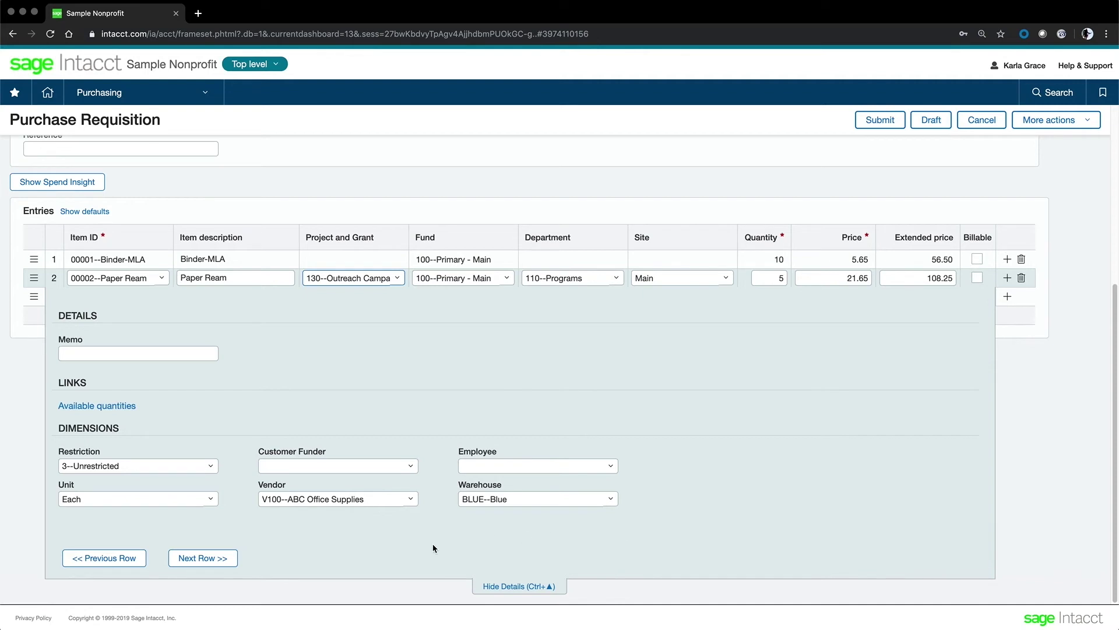
{"action": "left_click", "coordinate": [516, 590]}
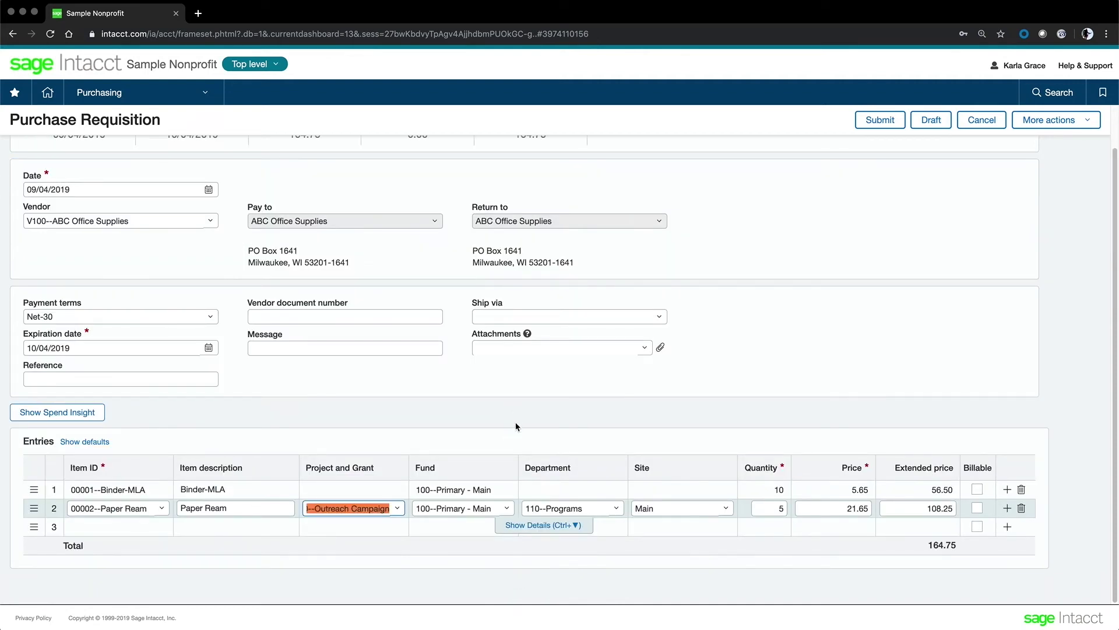
Step: In the Binder-MLA line's details, assign the project 100--Healthy Tomorrows and the Madison site
{"action": "left_click", "coordinate": [549, 492]}
{"action": "left_click", "coordinate": [548, 508]}
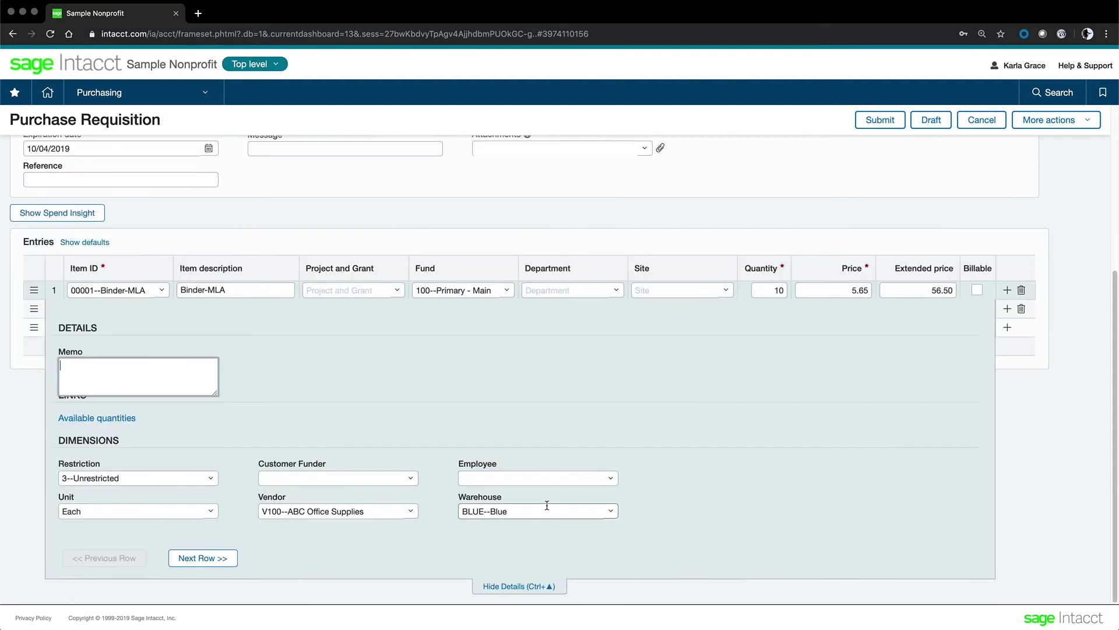
{"action": "left_click", "coordinate": [397, 291]}
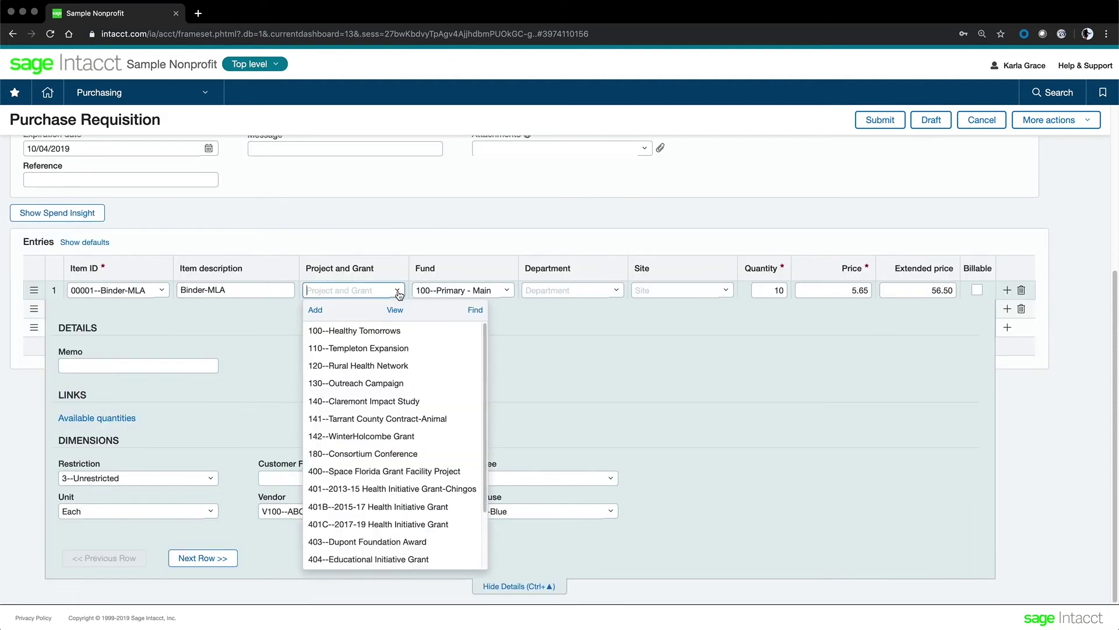
{"action": "left_click", "coordinate": [366, 331]}
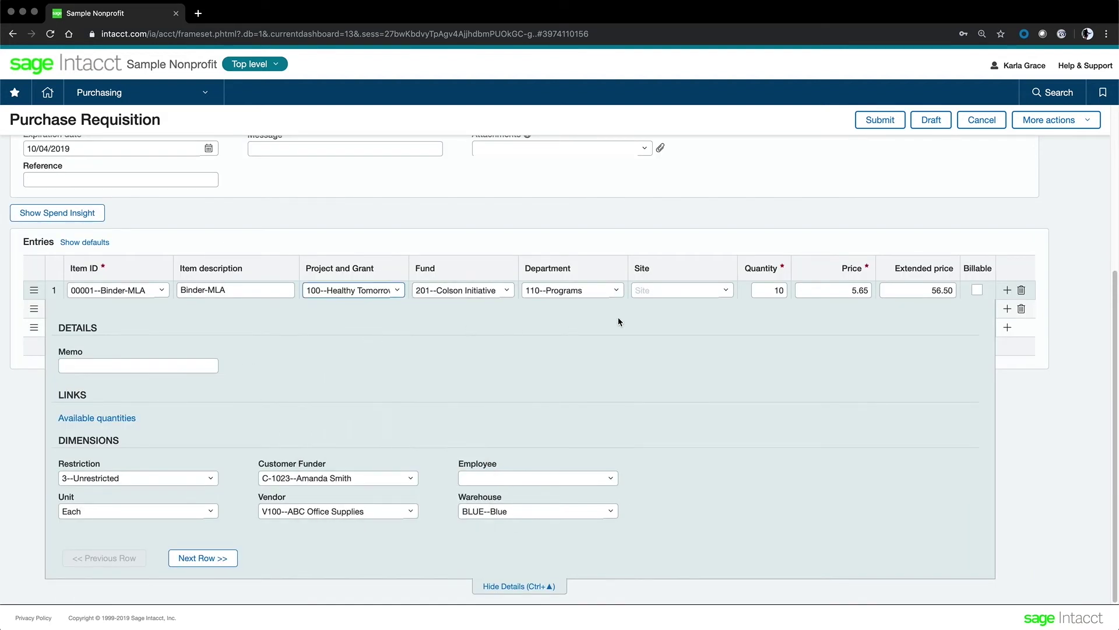
{"action": "left_click", "coordinate": [725, 291]}
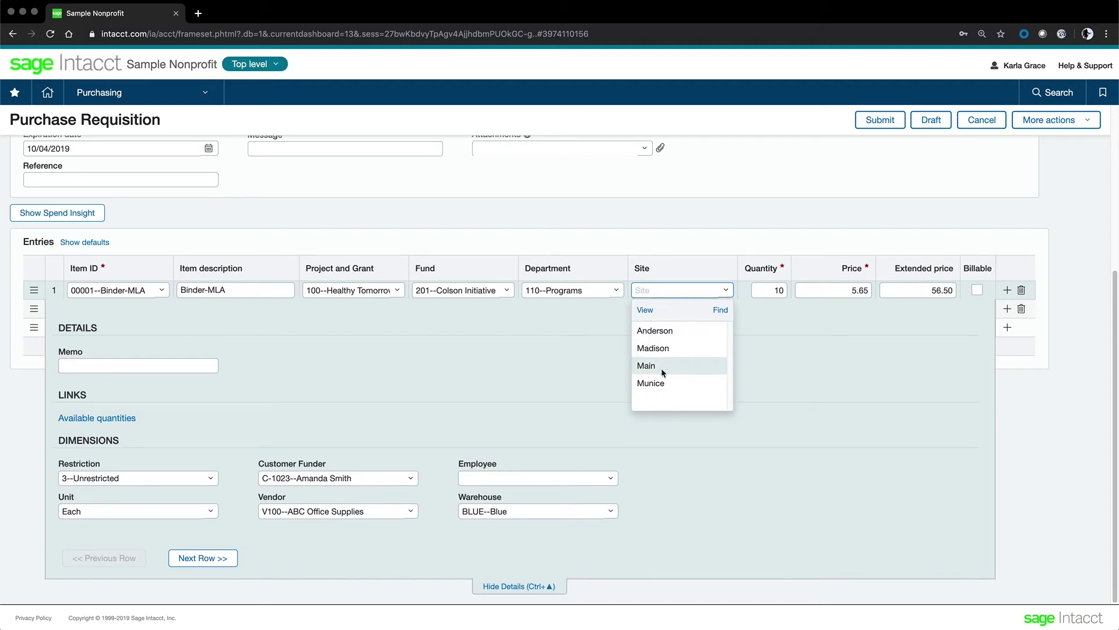
{"action": "left_click", "coordinate": [667, 348]}
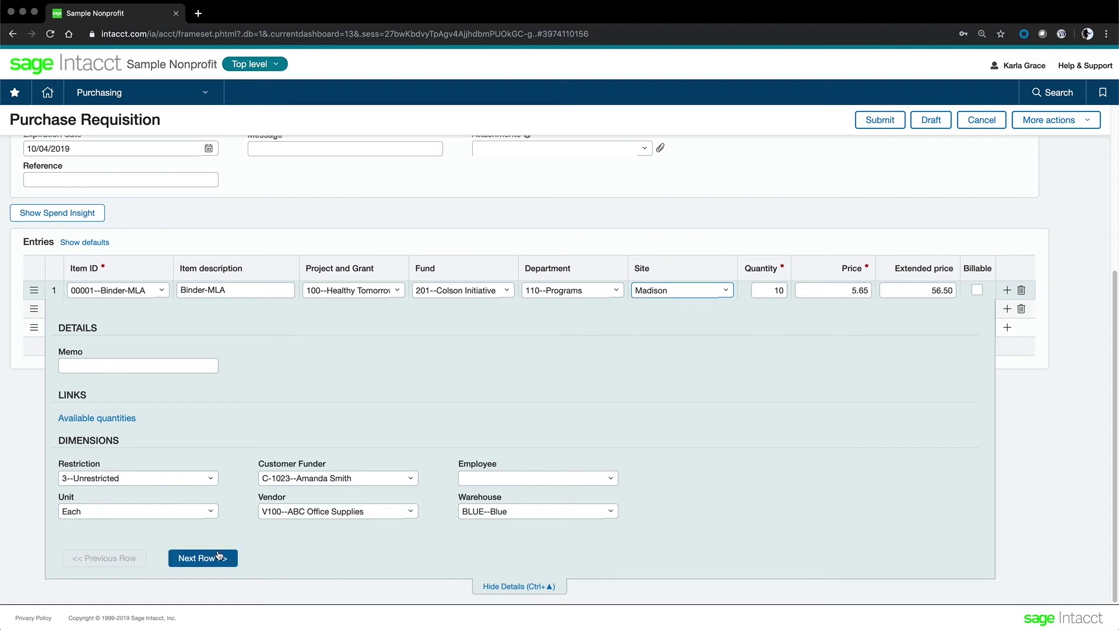
{"action": "left_click", "coordinate": [540, 585]}
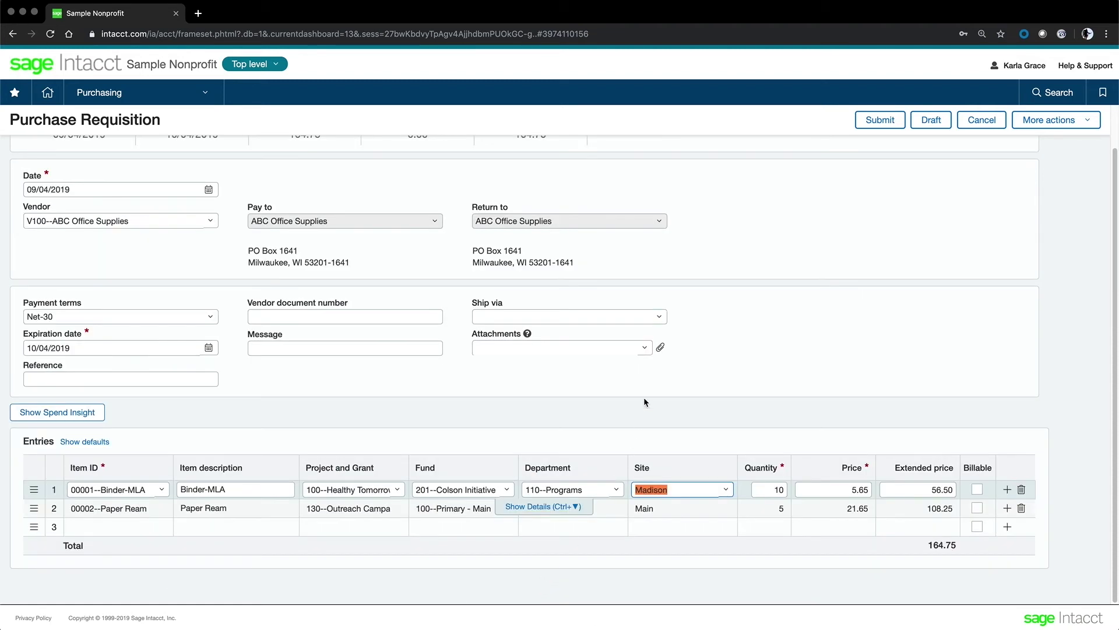
Step: Submit the purchase requisition and open the list of Purchase Requisition transactions
{"action": "left_click", "coordinate": [566, 347]}
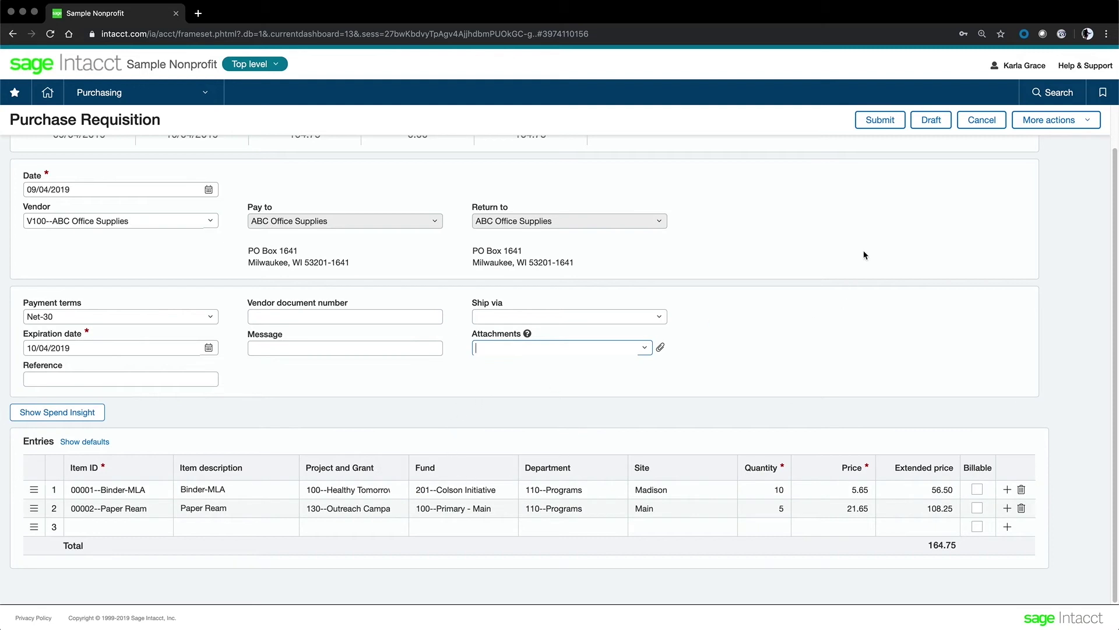
{"action": "left_click", "coordinate": [886, 121]}
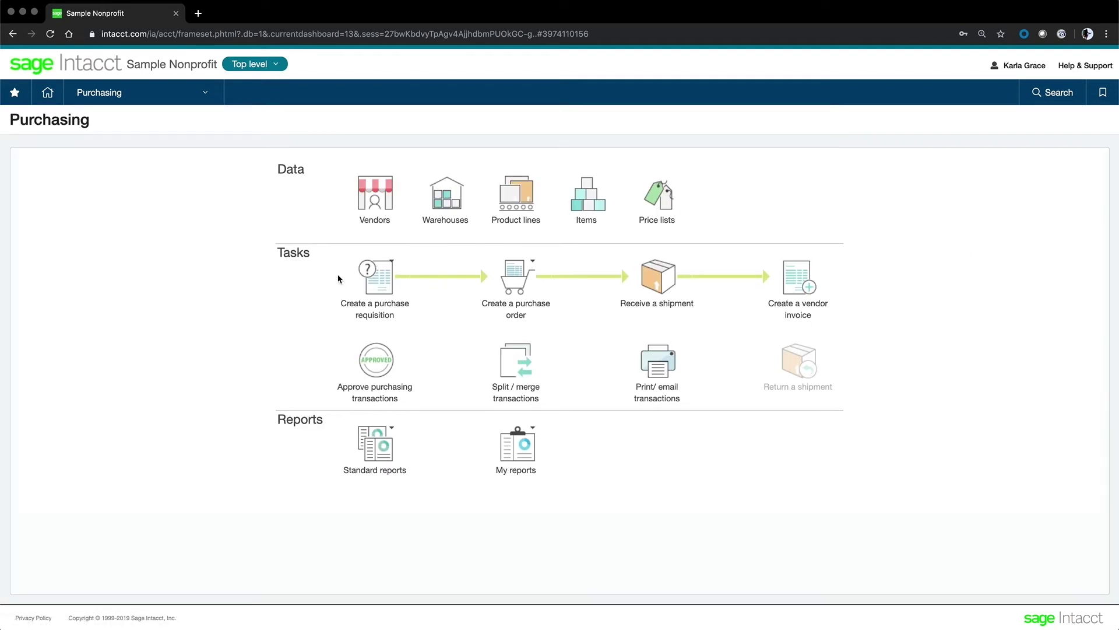
{"action": "left_click", "coordinate": [177, 97]}
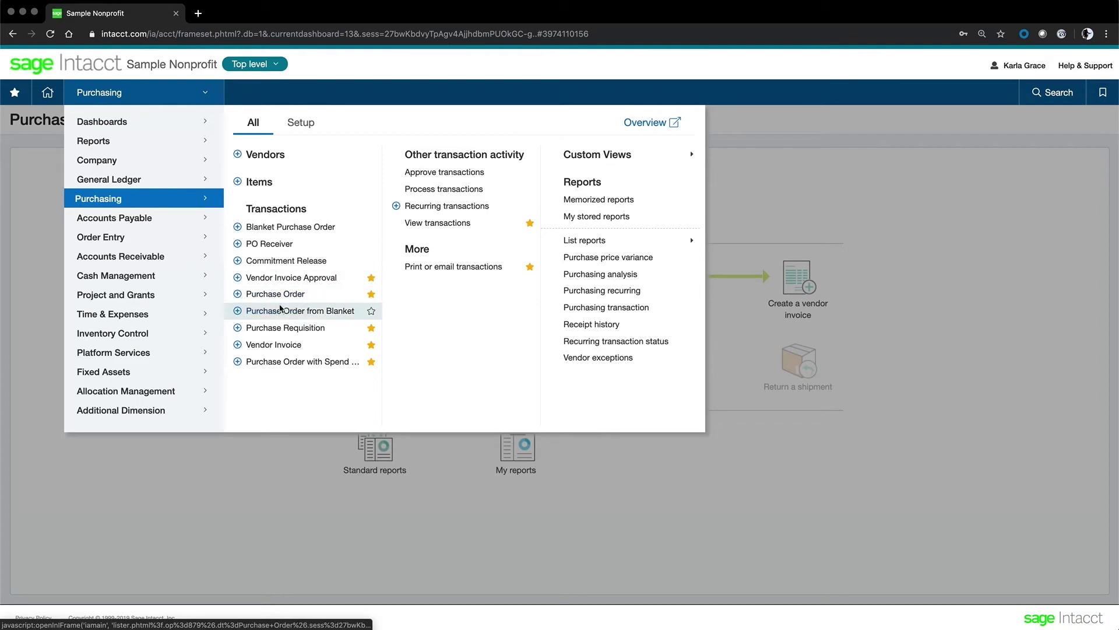
{"action": "left_click", "coordinate": [279, 330]}
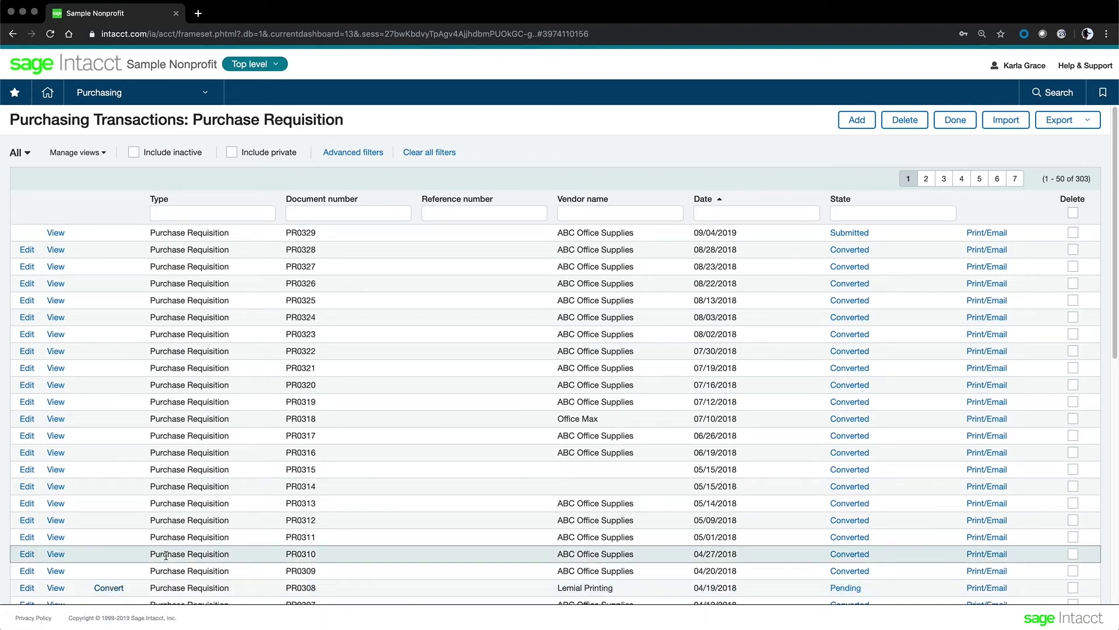
Step: Convert the pending Lemial Printing requisition dated 04/19/2018 into a Purchase Order and post it
{"action": "scroll", "coordinate": [157, 568], "scroll_direction": "down", "scroll_amount": 3}
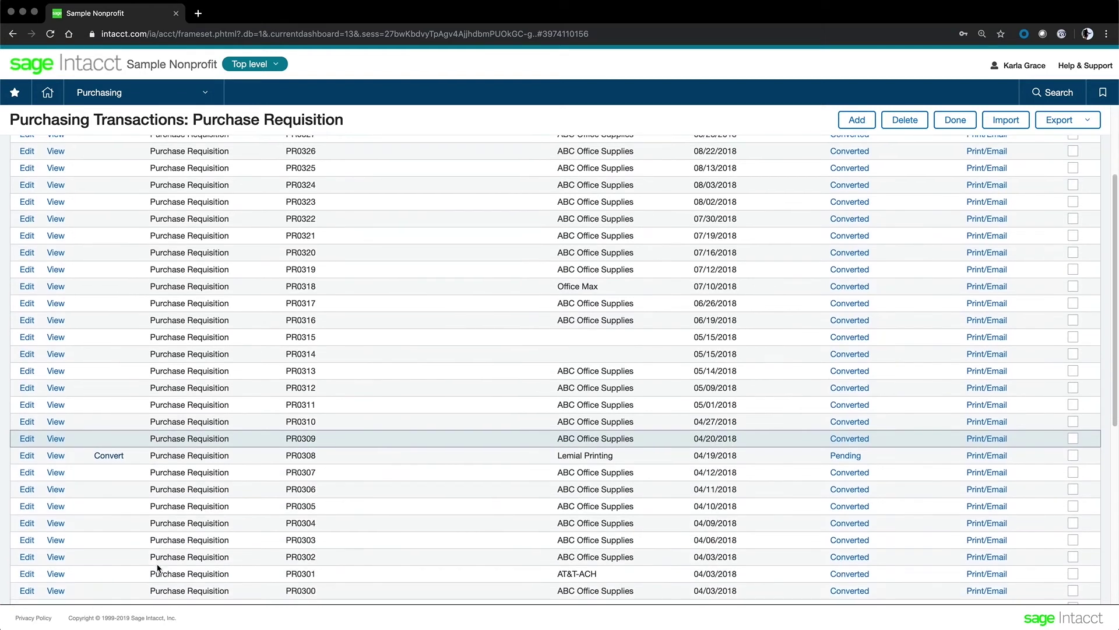
{"action": "left_click", "coordinate": [111, 455]}
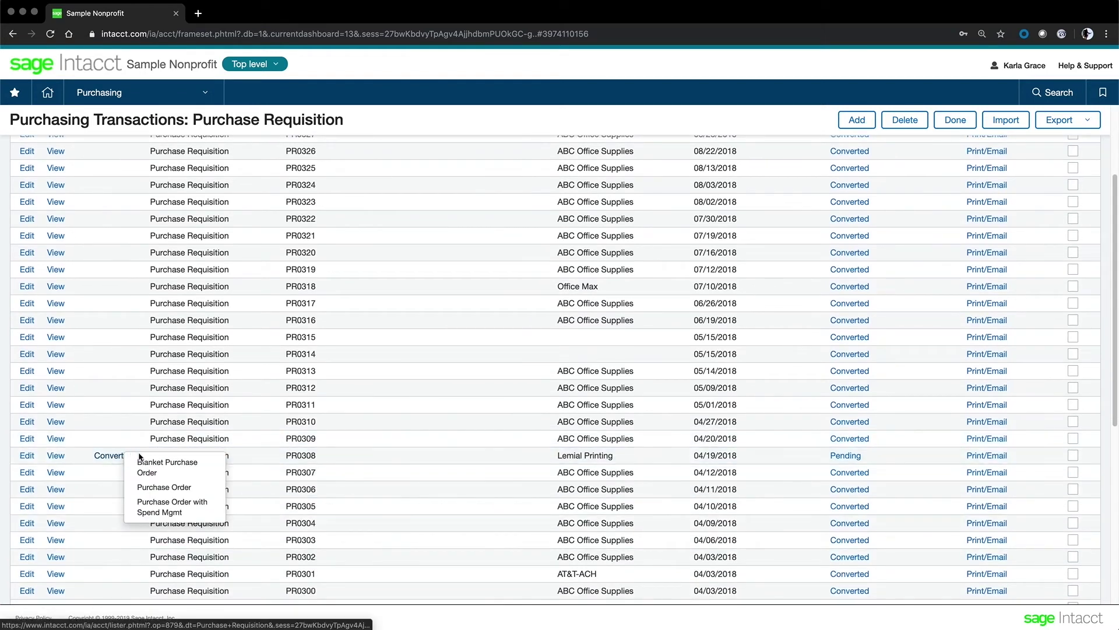
{"action": "left_click", "coordinate": [163, 494]}
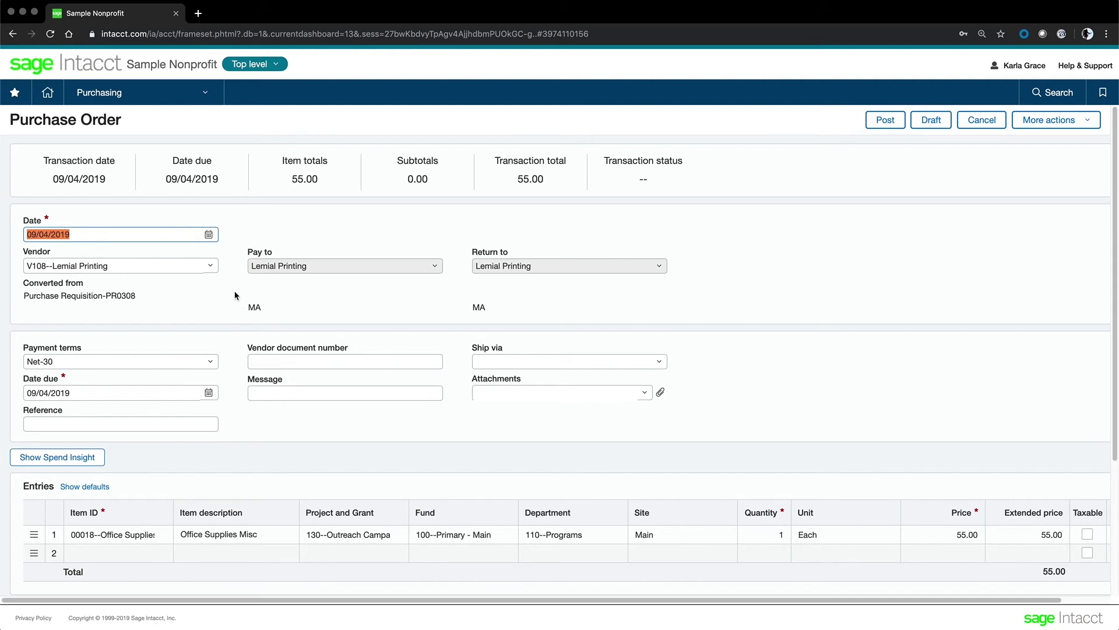
{"action": "left_click", "coordinate": [230, 351]}
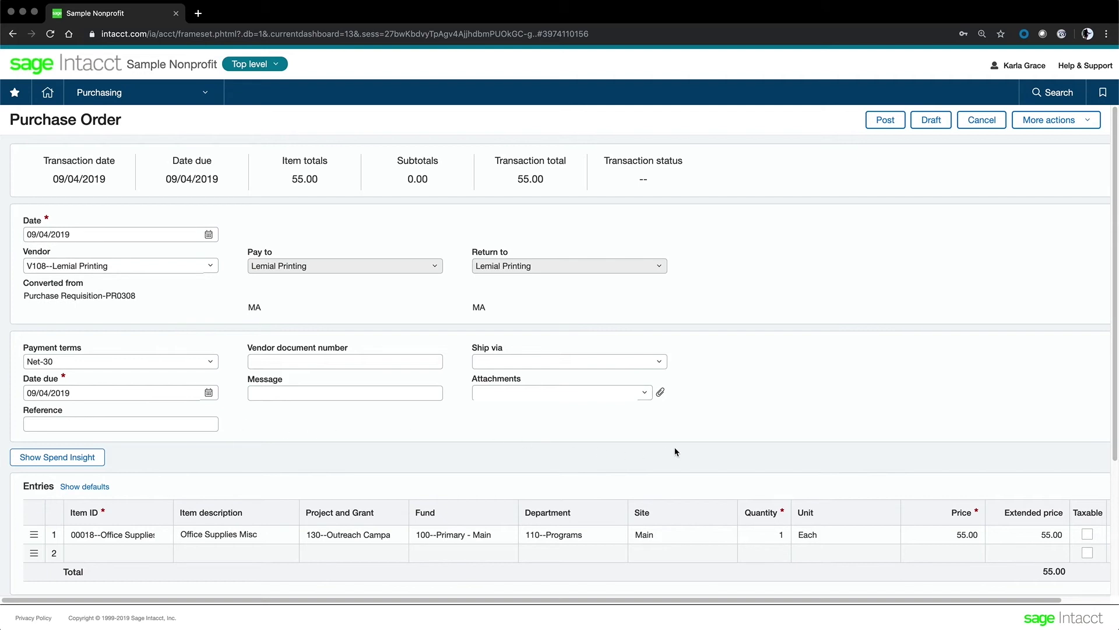
{"action": "left_click", "coordinate": [892, 121]}
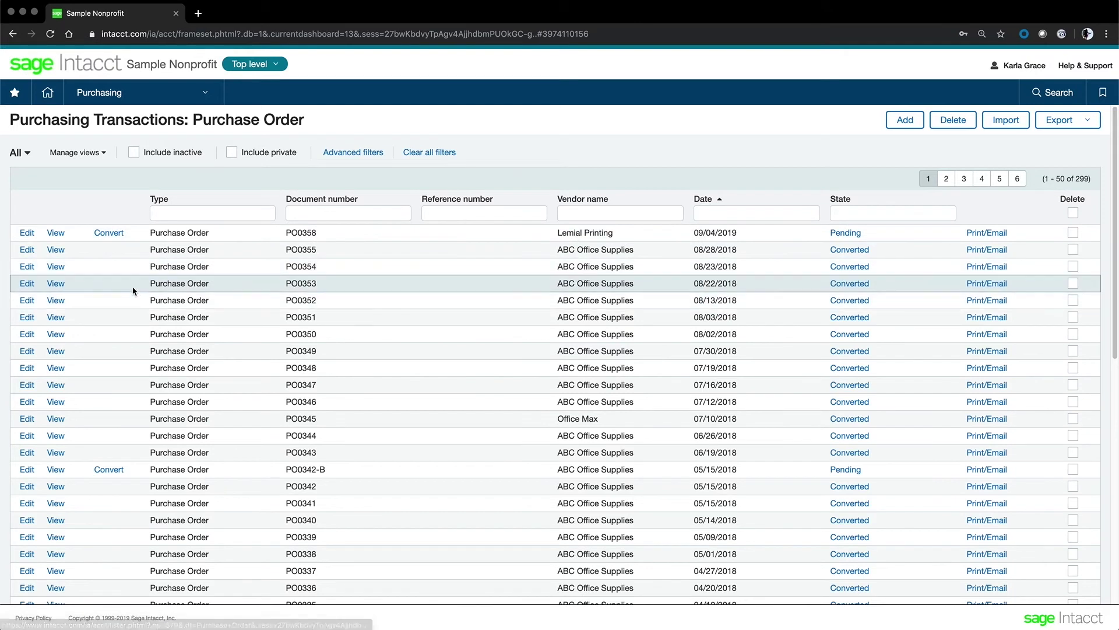
Step: Convert the pending Lemial Printing purchase order dated 09/04/2019 into a Vendor Invoice and post it with vendor document number 12345
{"action": "left_click", "coordinate": [108, 233]}
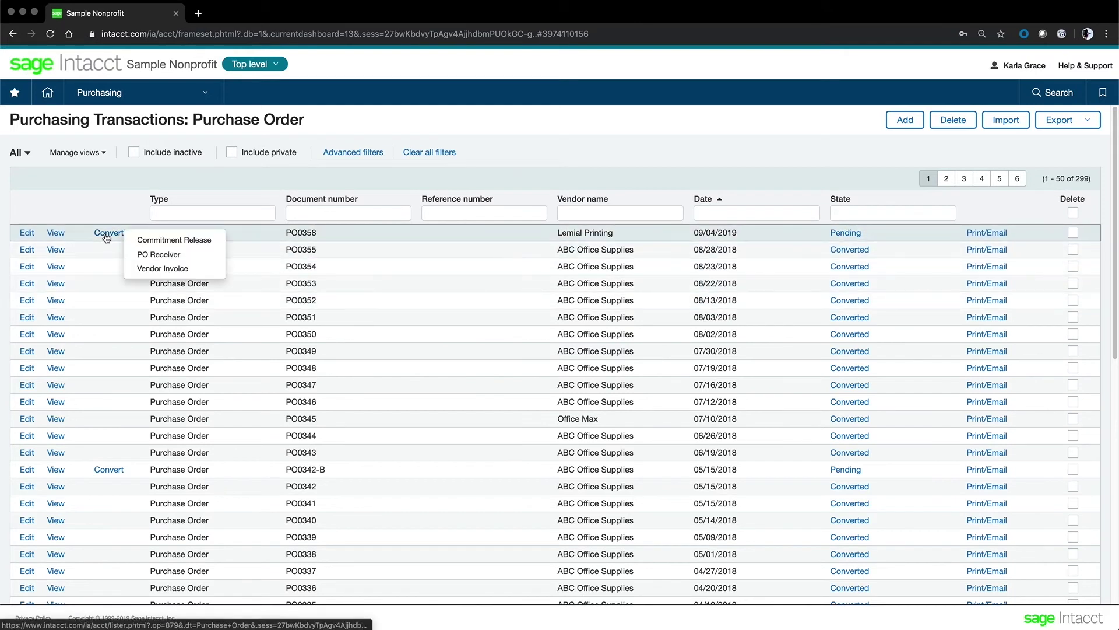
{"action": "left_click", "coordinate": [157, 270]}
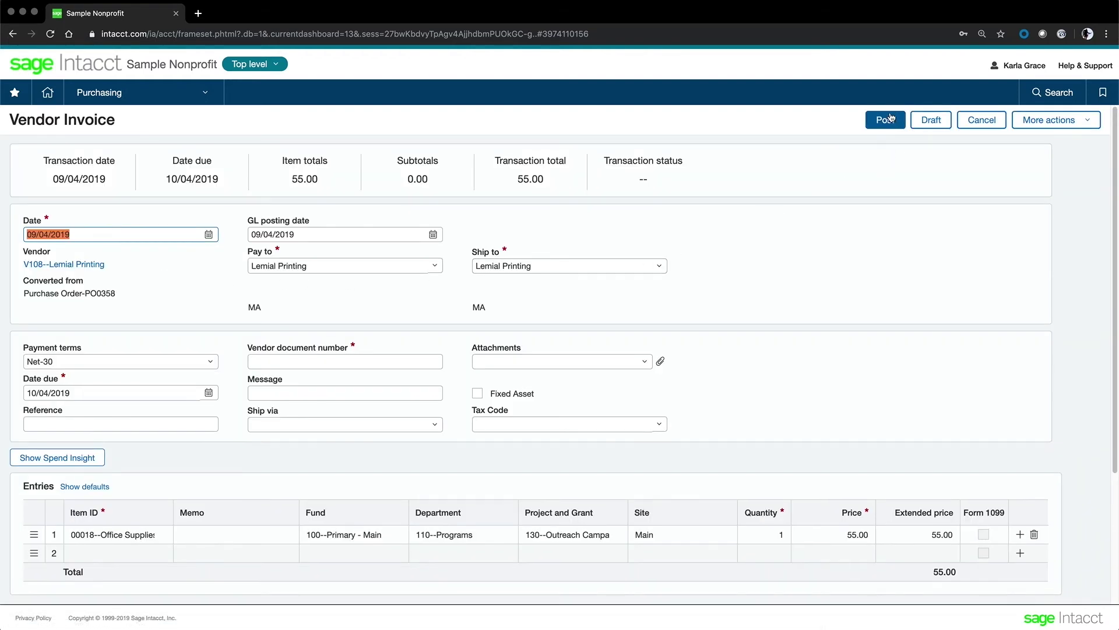
{"action": "left_click", "coordinate": [891, 121]}
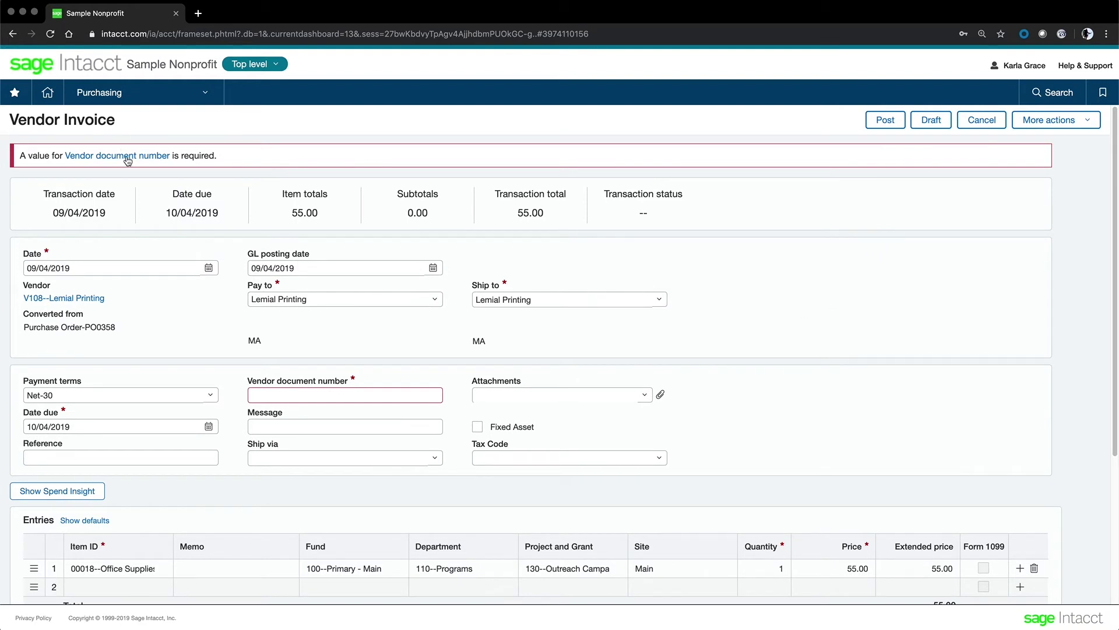
{"action": "left_click", "coordinate": [306, 394]}
{"action": "type", "text": "12345"}
{"action": "left_click", "coordinate": [883, 121]}
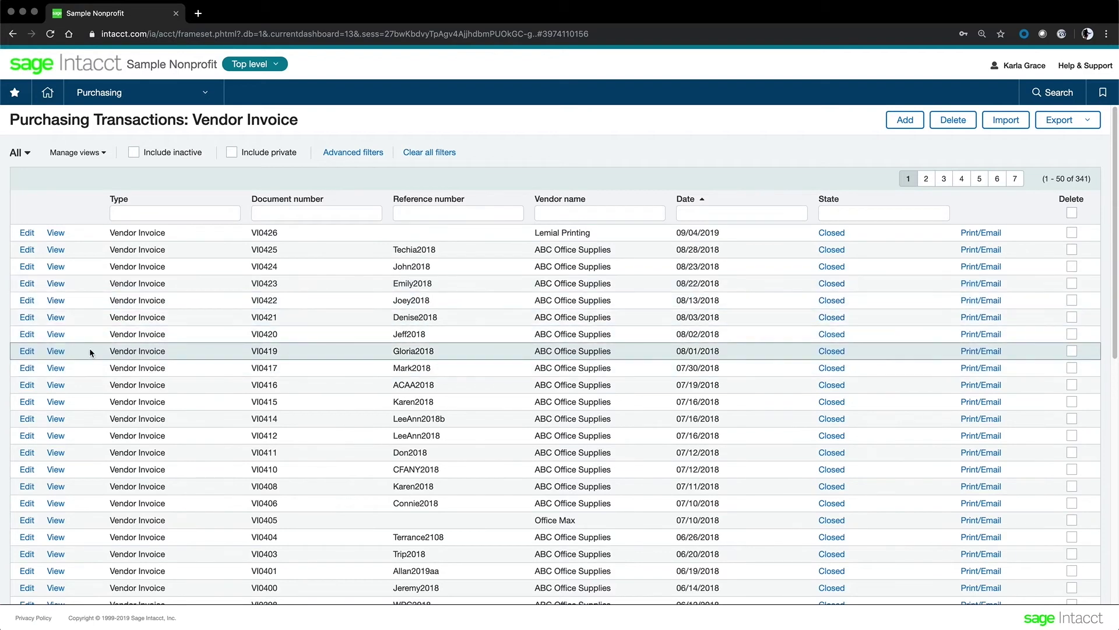
Step: Open the ABC Office Supplies vendor invoice dated 08/01/2018 and examine its history, payment details and vendor document number
{"action": "left_click", "coordinate": [56, 351]}
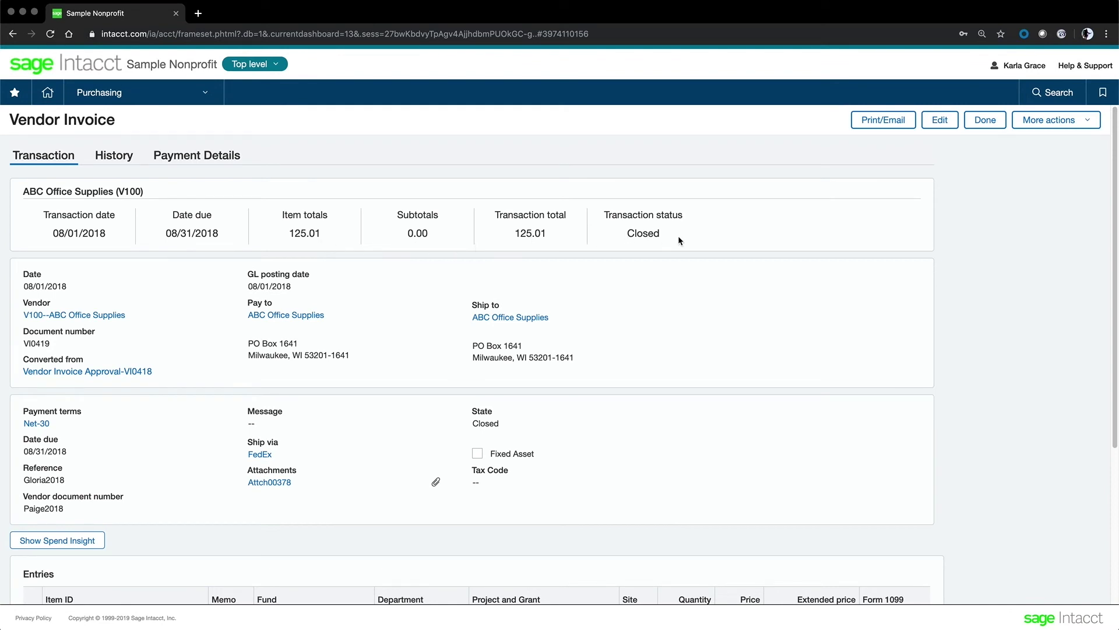
{"action": "left_click", "coordinate": [126, 160]}
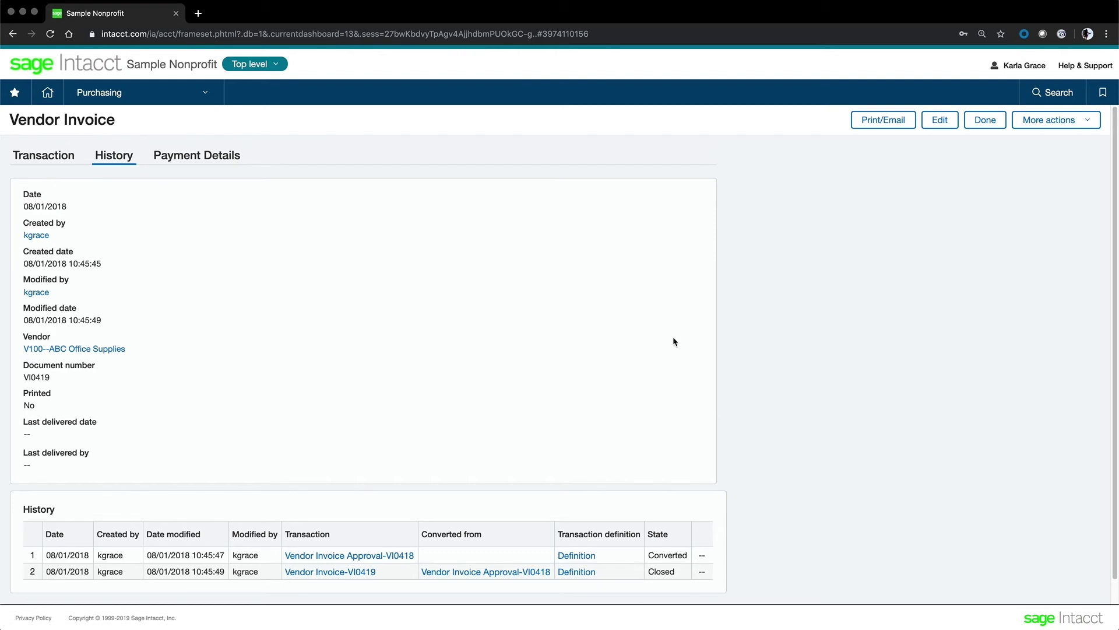
{"action": "left_click", "coordinate": [201, 156]}
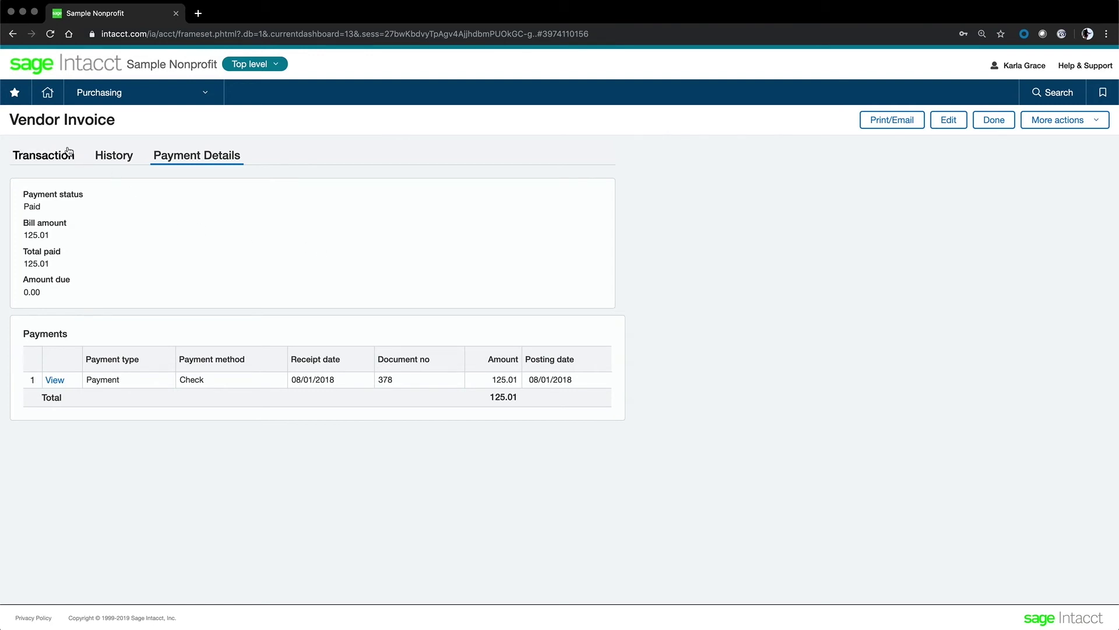
{"action": "left_click", "coordinate": [62, 156]}
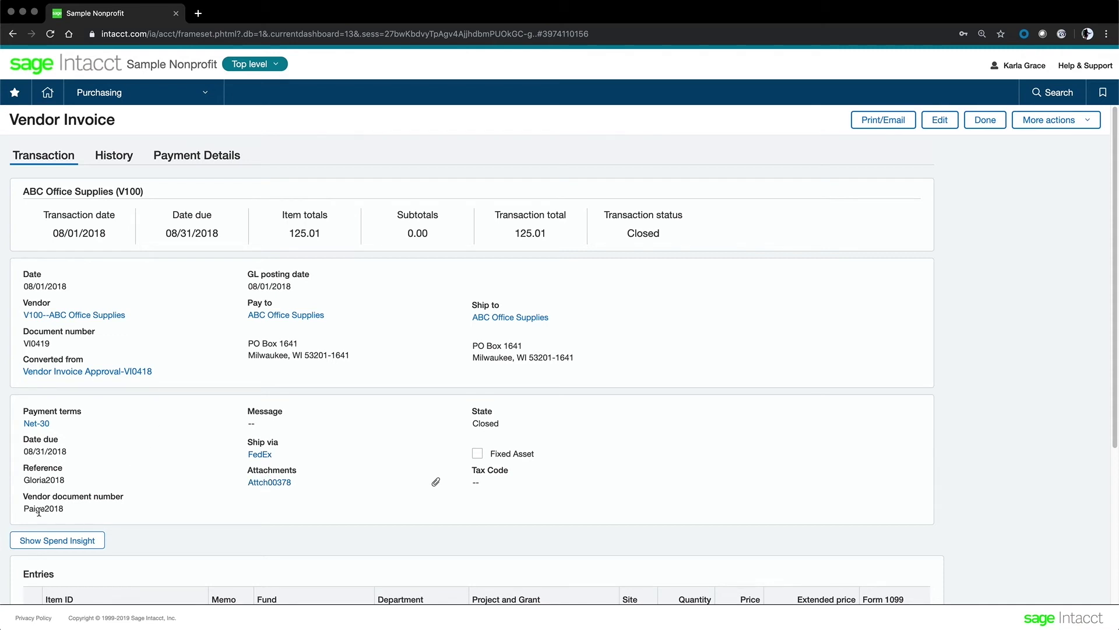
{"action": "left_click_drag", "start_coordinate": [24, 507], "coordinate": [61, 512]}
{"action": "left_click", "coordinate": [183, 414]}
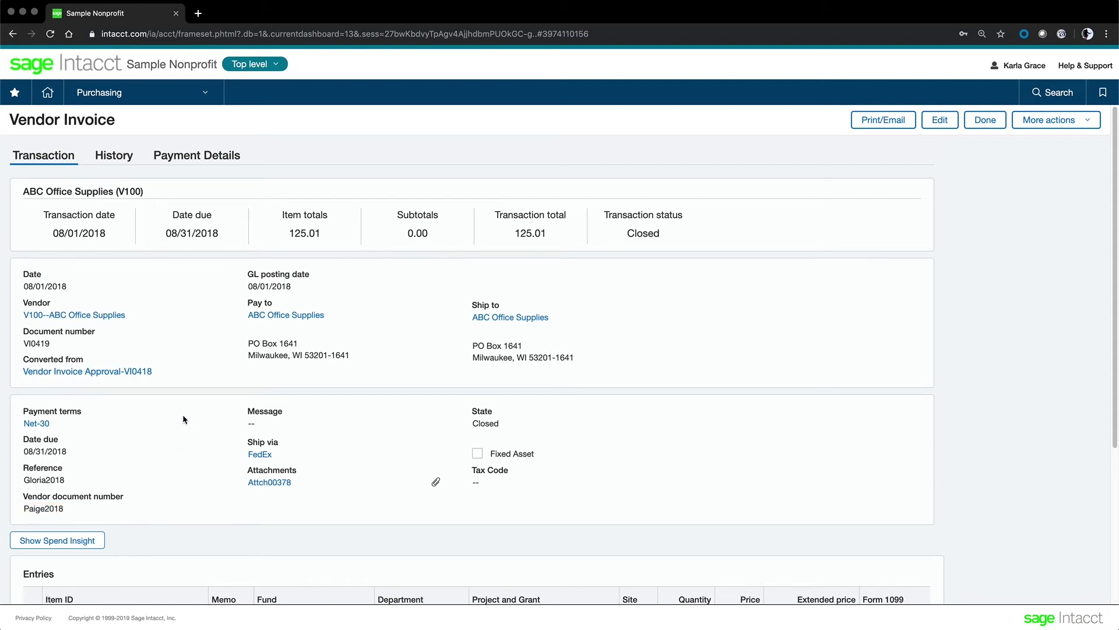
Step: Open the CFO role-based dashboard and apply 12/31/2018 as its date filter
{"action": "left_click", "coordinate": [140, 95]}
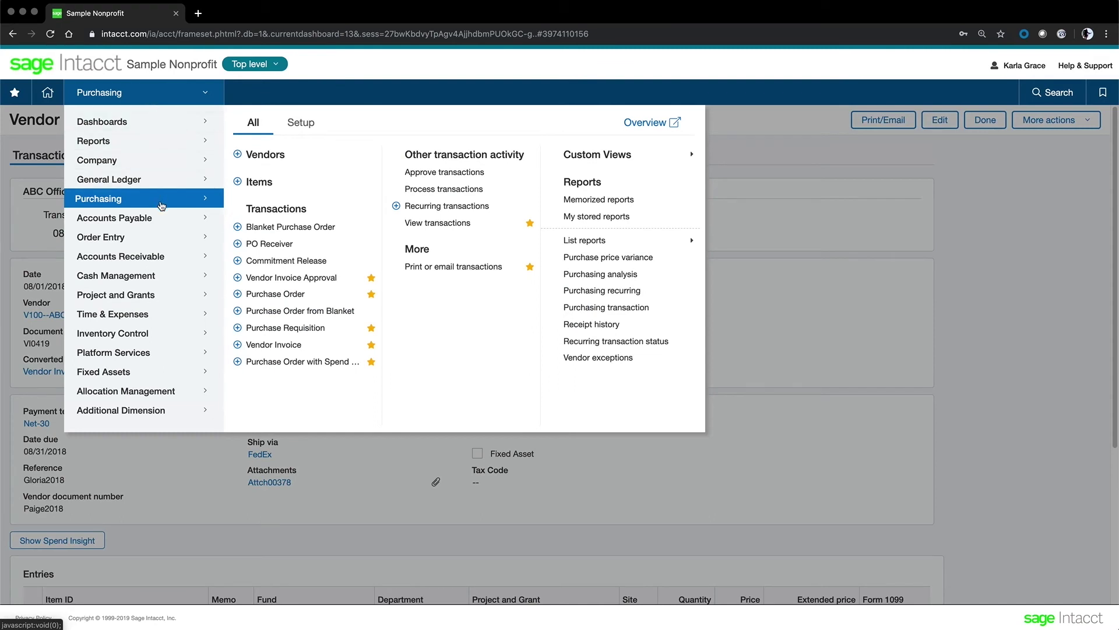
{"action": "mouse_move", "coordinate": [130, 121]}
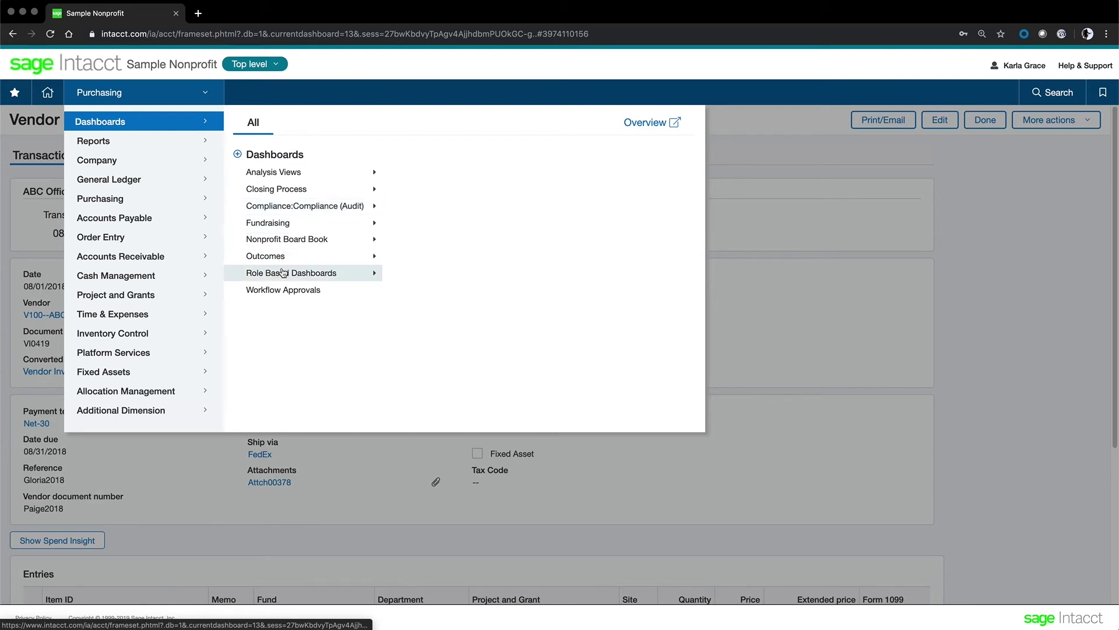
{"action": "mouse_move", "coordinate": [344, 274]}
{"action": "left_click", "coordinate": [415, 217]}
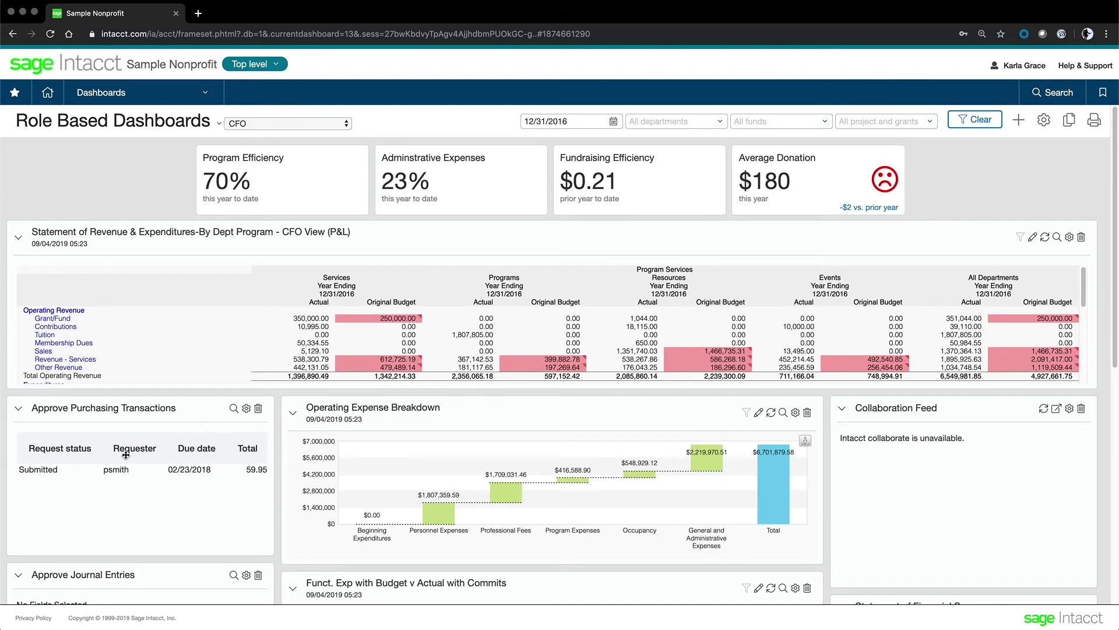
{"action": "left_click", "coordinate": [568, 120]}
{"action": "left_click_drag", "start_coordinate": [570, 122], "coordinate": [563, 121]}
{"action": "type", "text": "8"}
{"action": "left_click", "coordinate": [979, 120]}
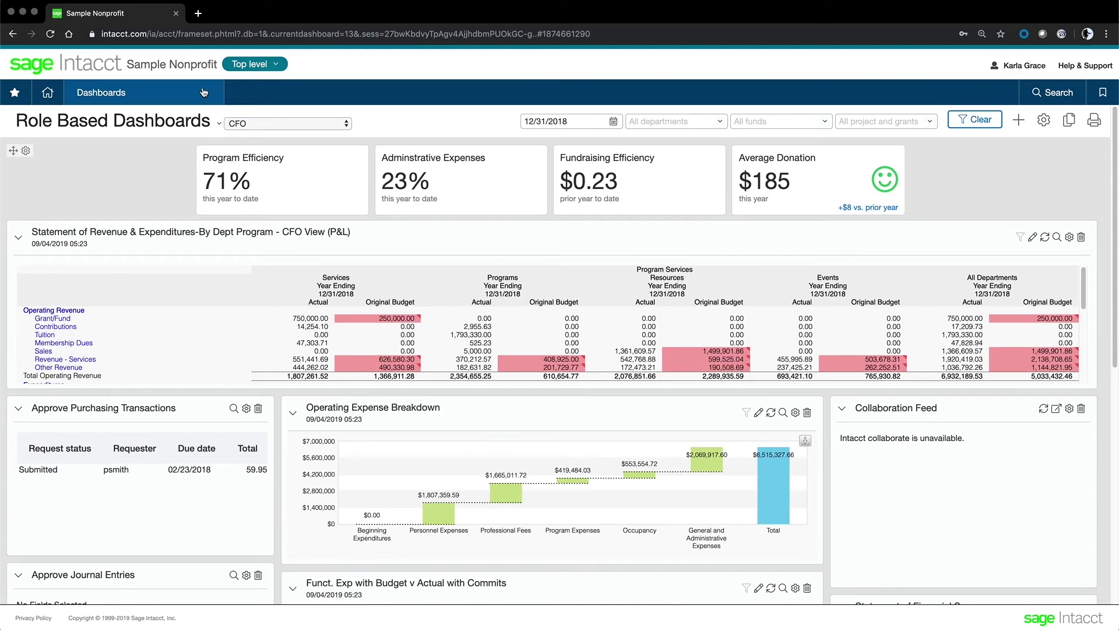
{"action": "left_click", "coordinate": [146, 92]}
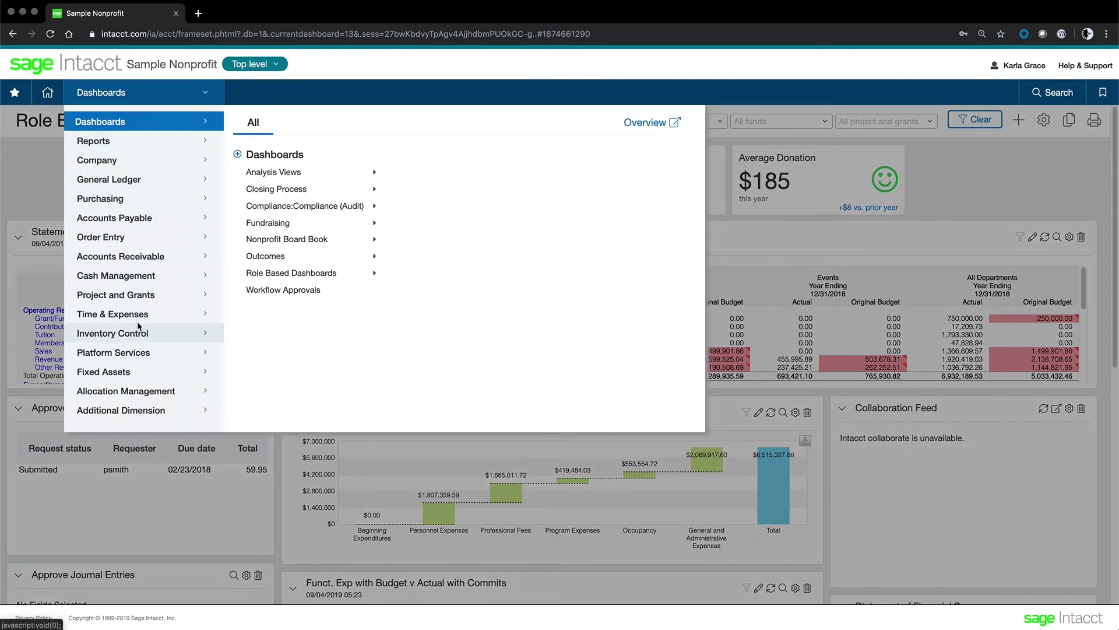
{"action": "left_click", "coordinate": [128, 217]}
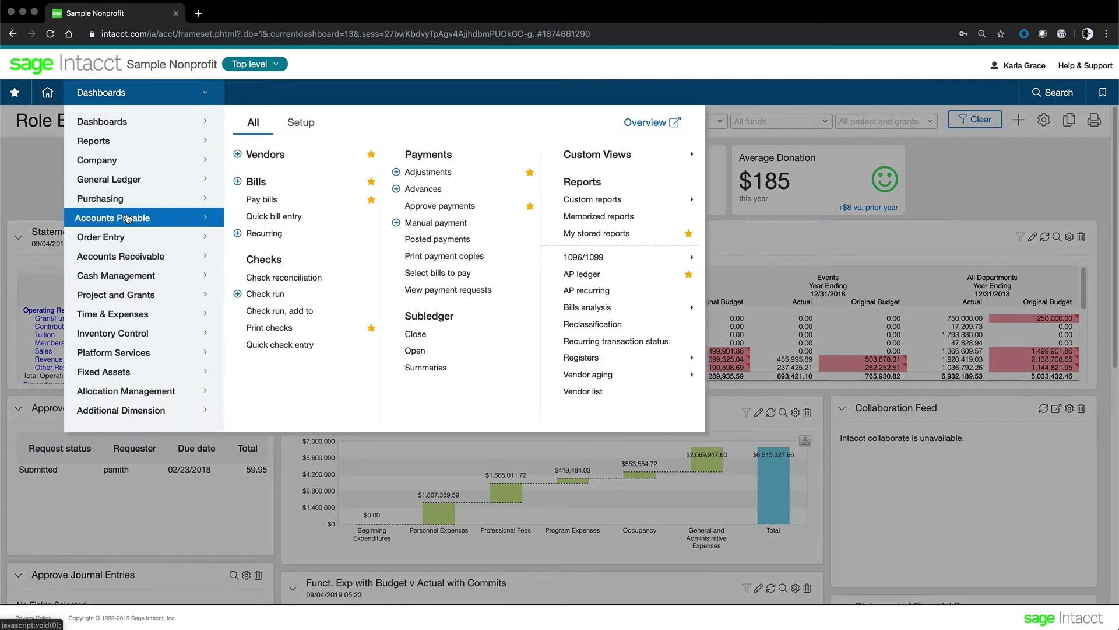
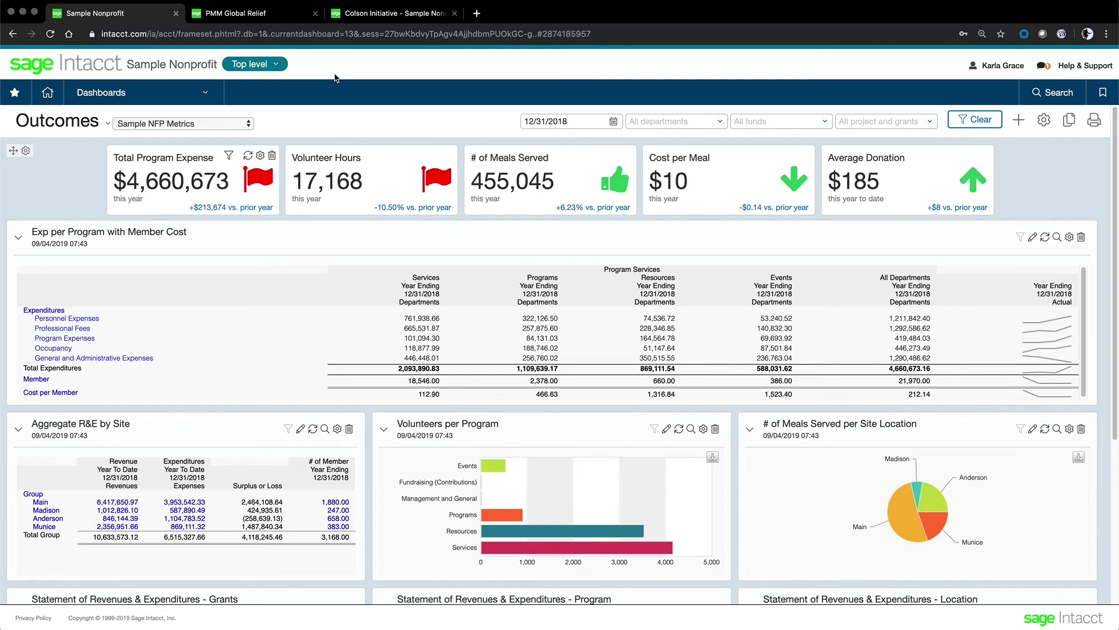
Step: Open the 201--Colson Initiative entity from the top level and dismiss the company type banner
{"action": "left_click", "coordinate": [276, 66]}
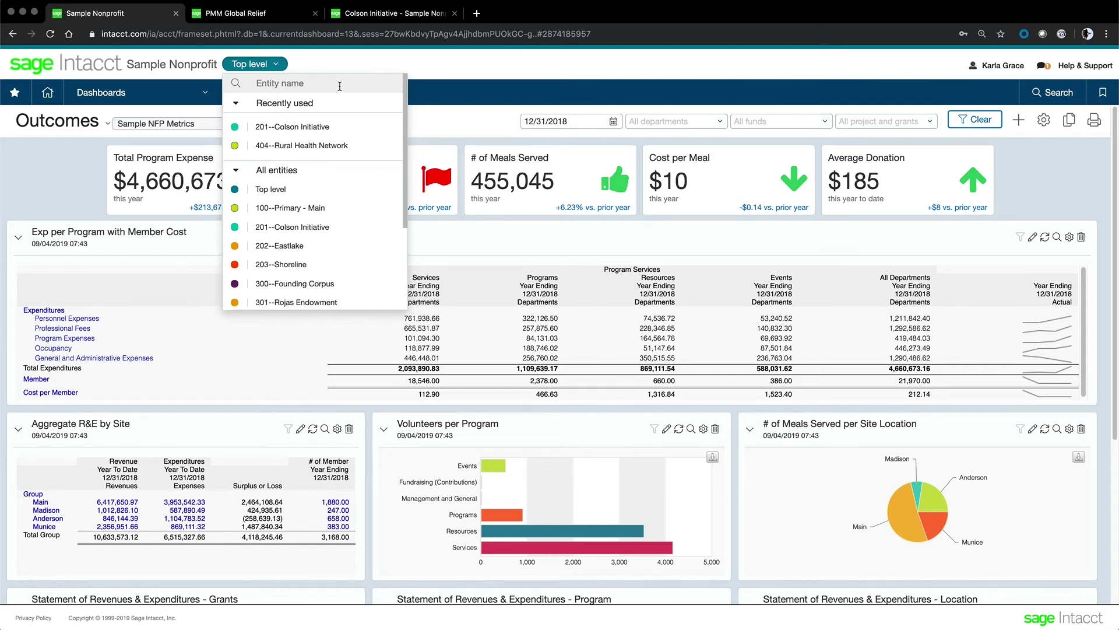
{"action": "left_click", "coordinate": [307, 228]}
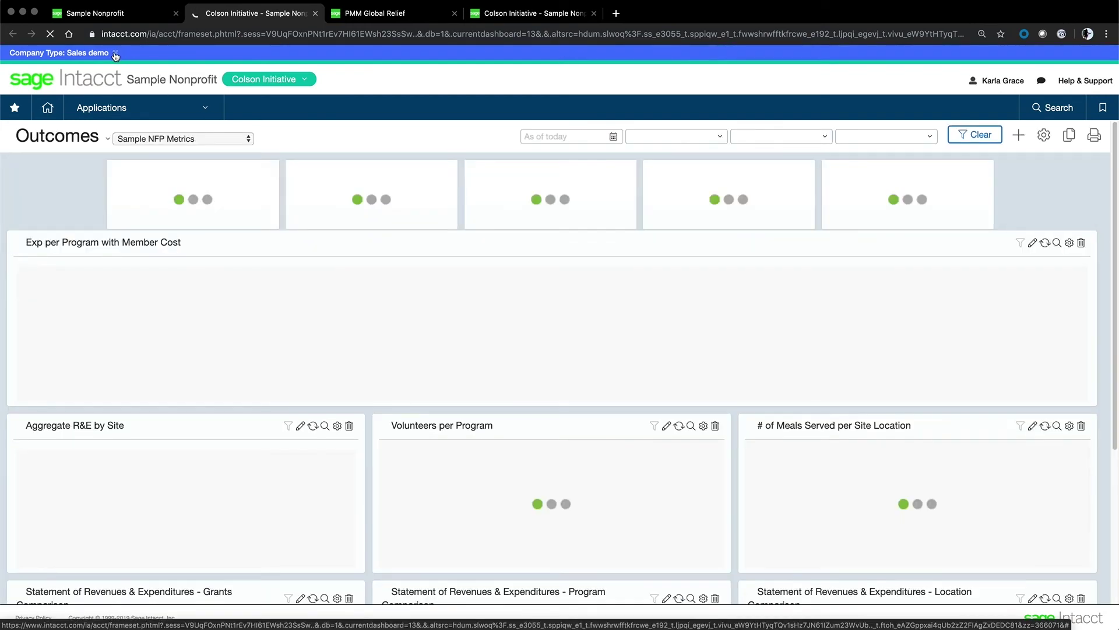
{"action": "left_click", "coordinate": [115, 53]}
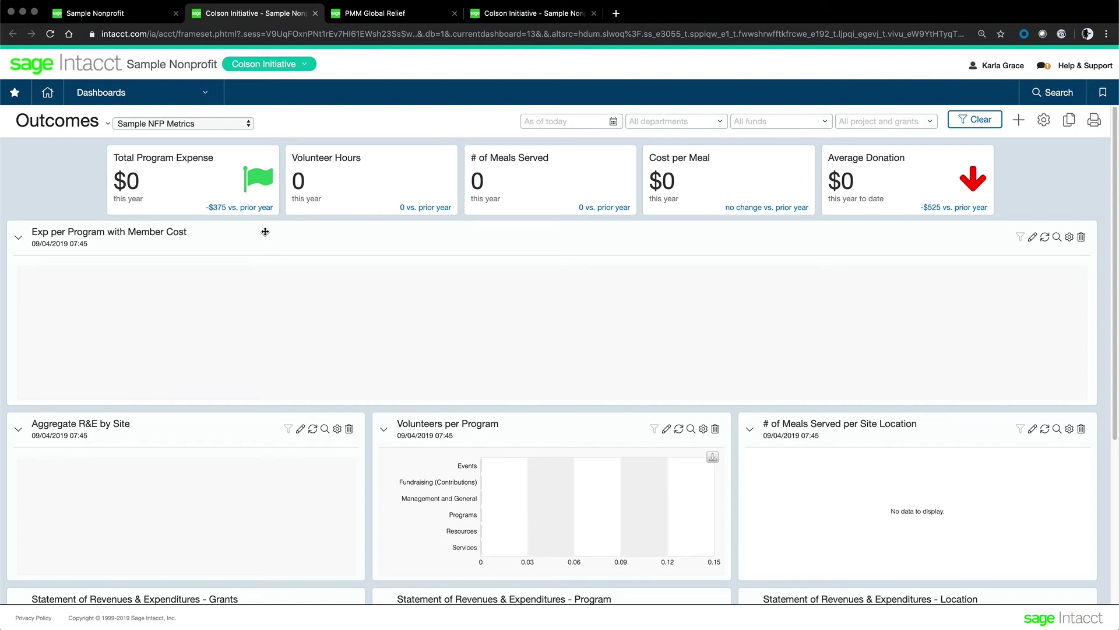
Step: Open the CFO role-based dashboard for the Colson Initiative entity
{"action": "left_click", "coordinate": [251, 124]}
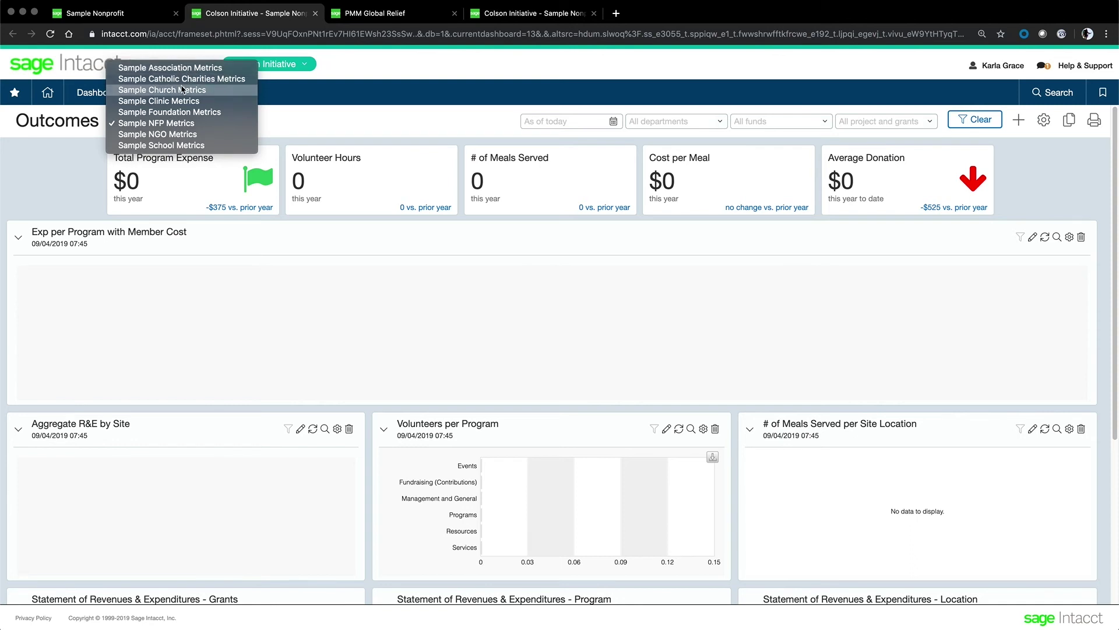
{"action": "left_click", "coordinate": [58, 129]}
{"action": "left_click", "coordinate": [118, 93]}
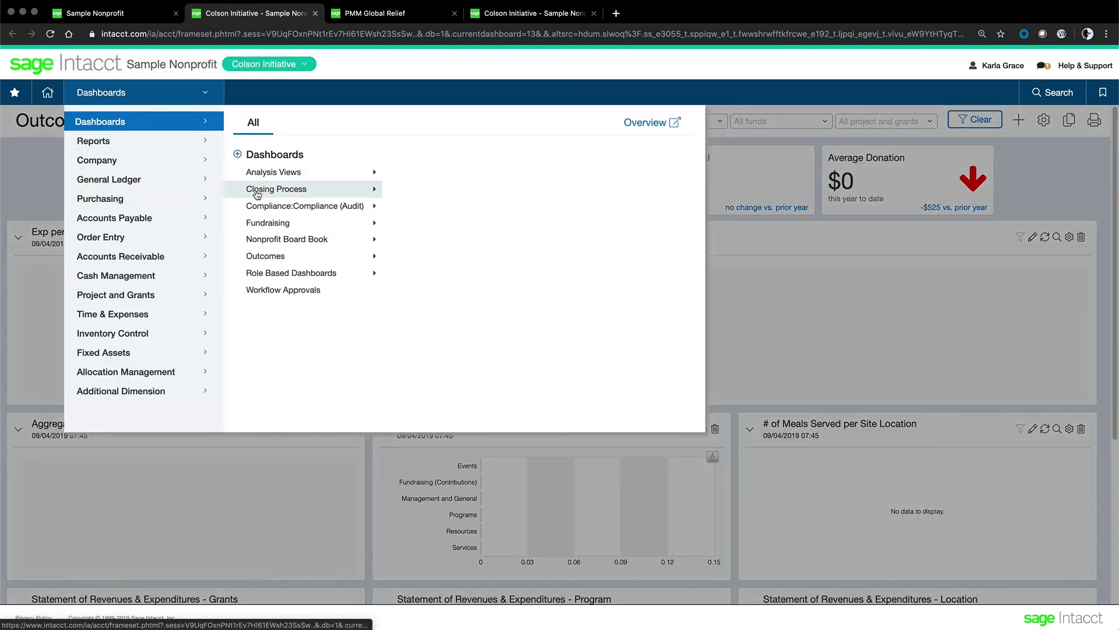
{"action": "mouse_move", "coordinate": [289, 275]}
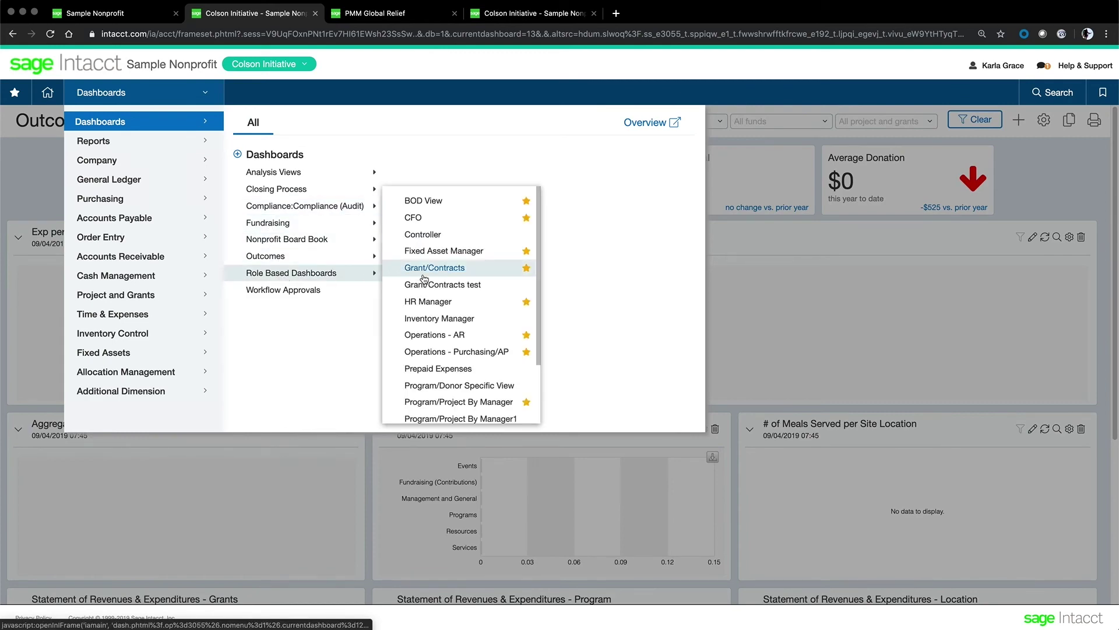
{"action": "left_click", "coordinate": [415, 217]}
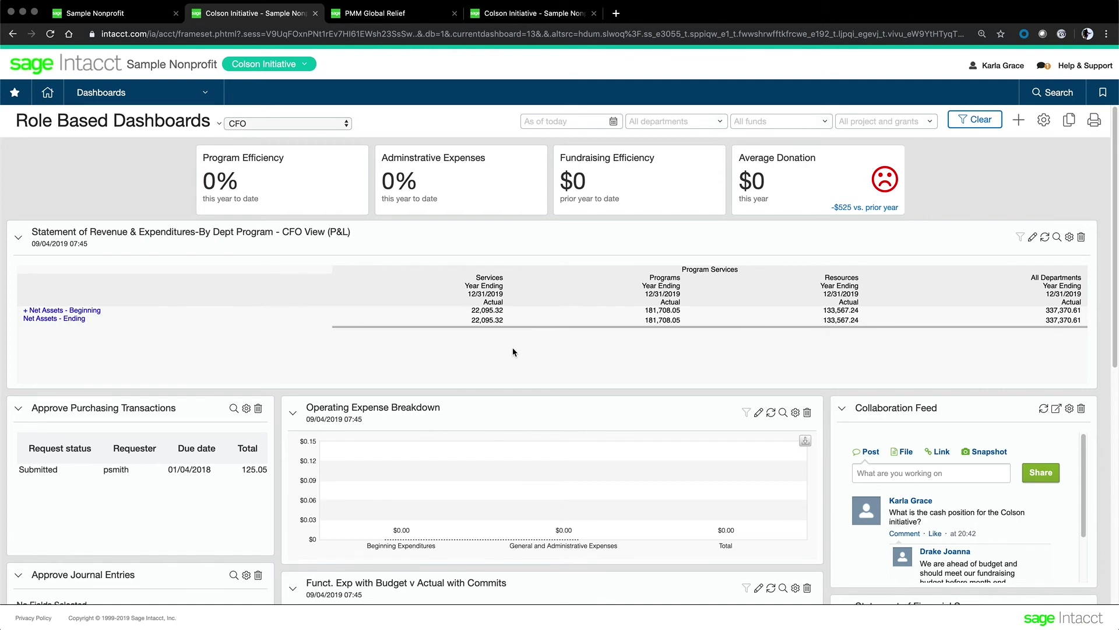
Step: Look over the entities selectable from Colson Initiative and return to the top-level Sample Nonprofit page
{"action": "left_click", "coordinate": [306, 64]}
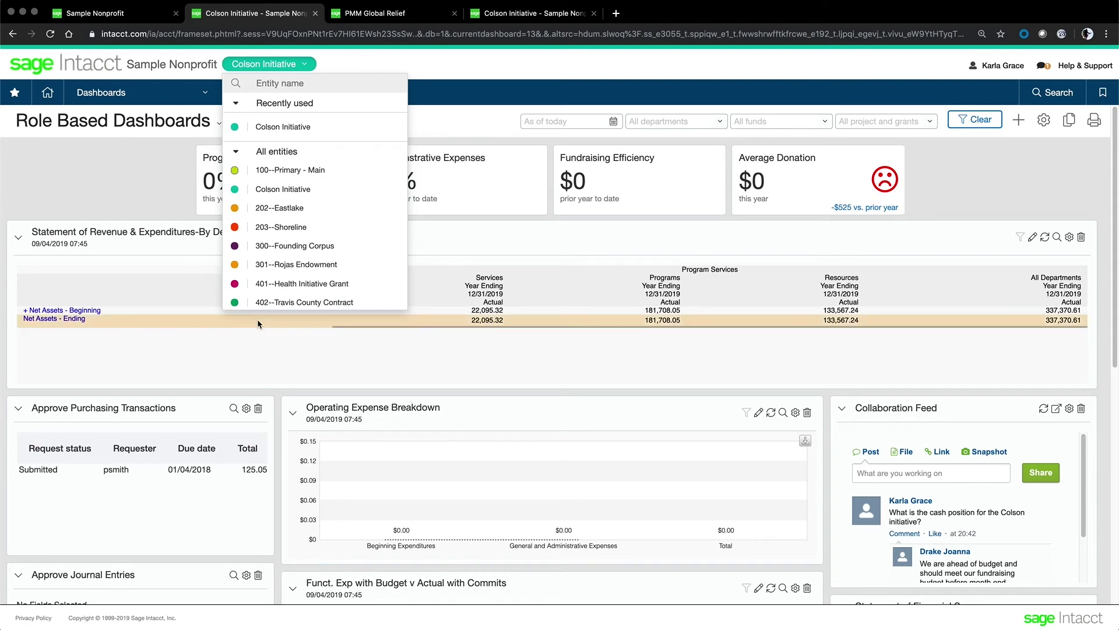
{"action": "left_click", "coordinate": [143, 191]}
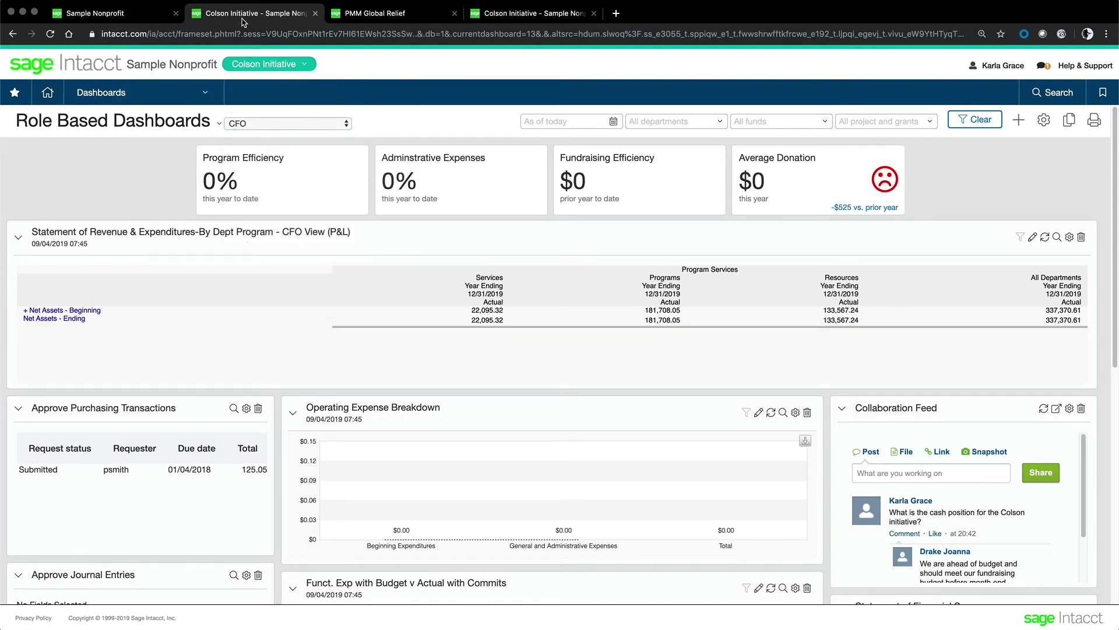
{"action": "left_click", "coordinate": [108, 14]}
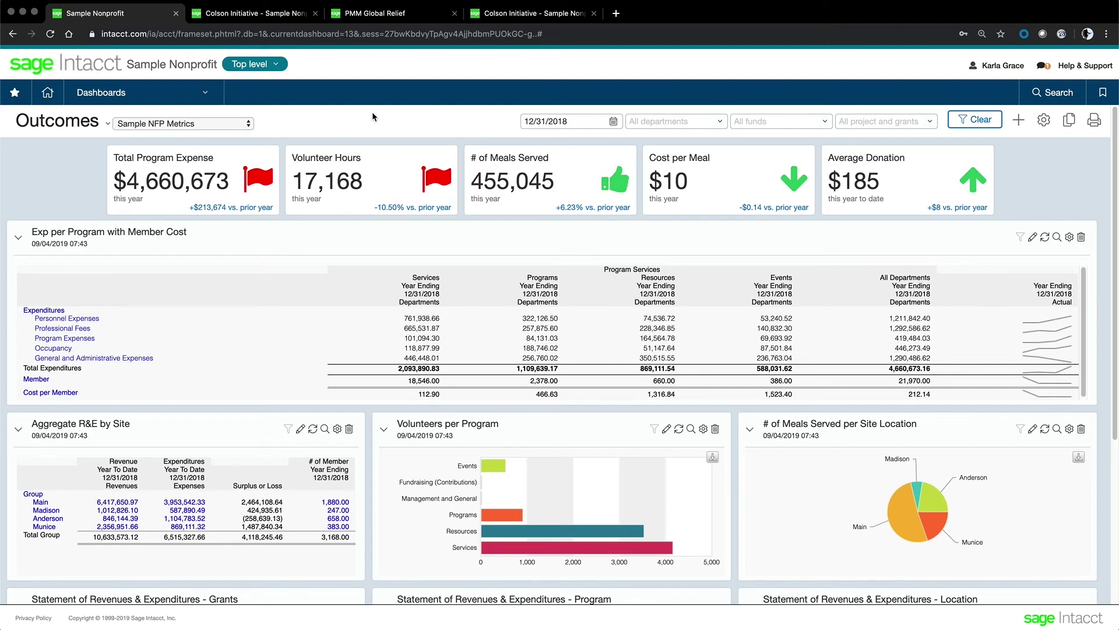
{"action": "left_click", "coordinate": [203, 97]}
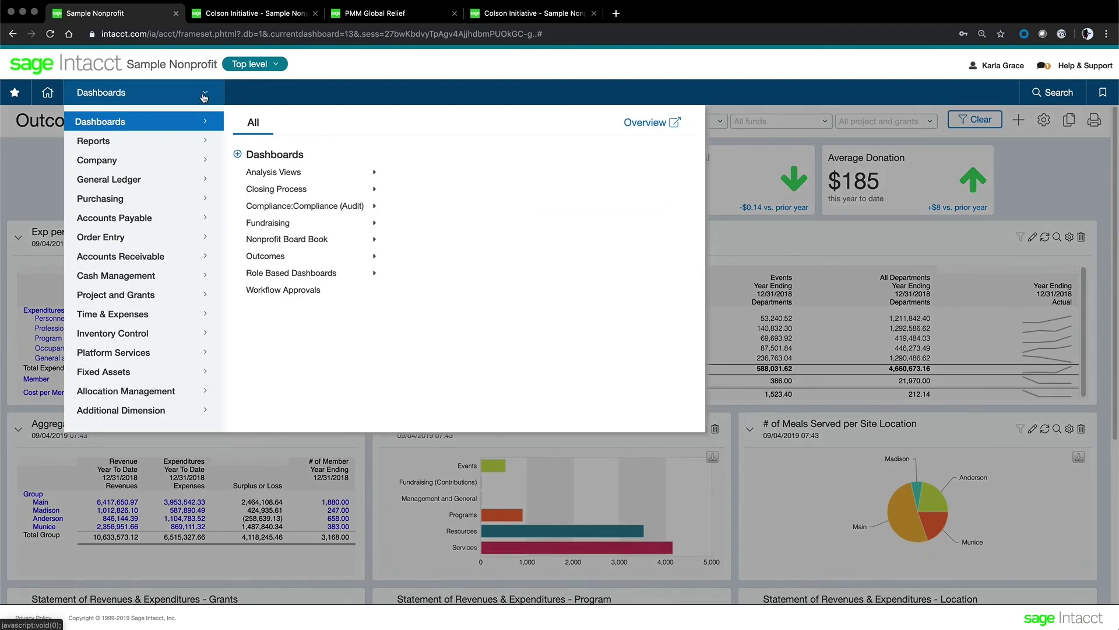
{"action": "left_click", "coordinate": [133, 183]}
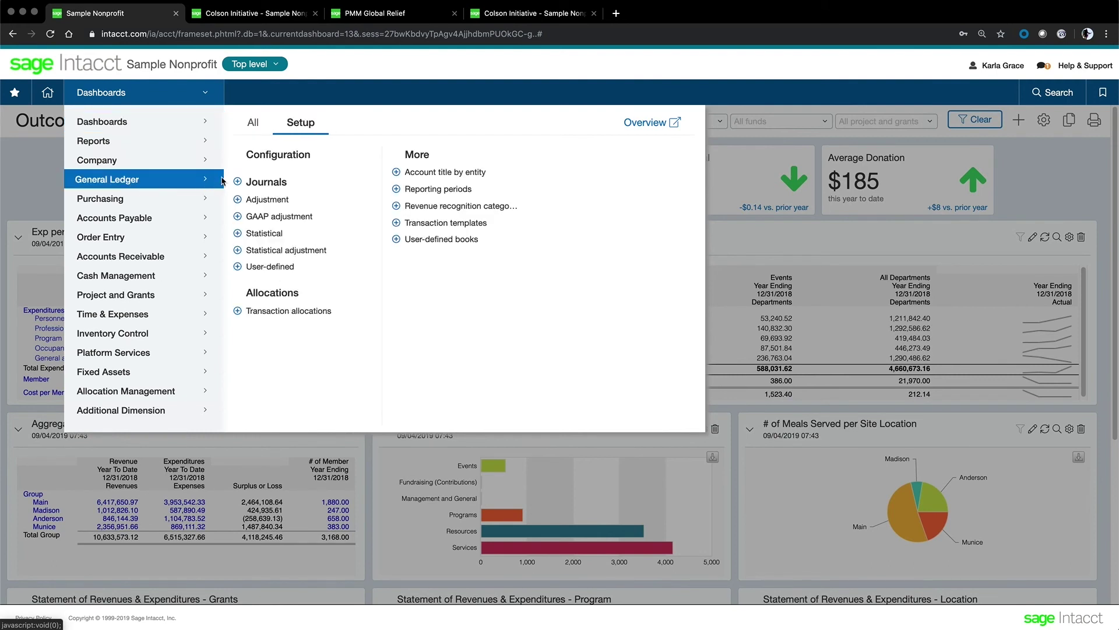
{"action": "left_click", "coordinate": [254, 128]}
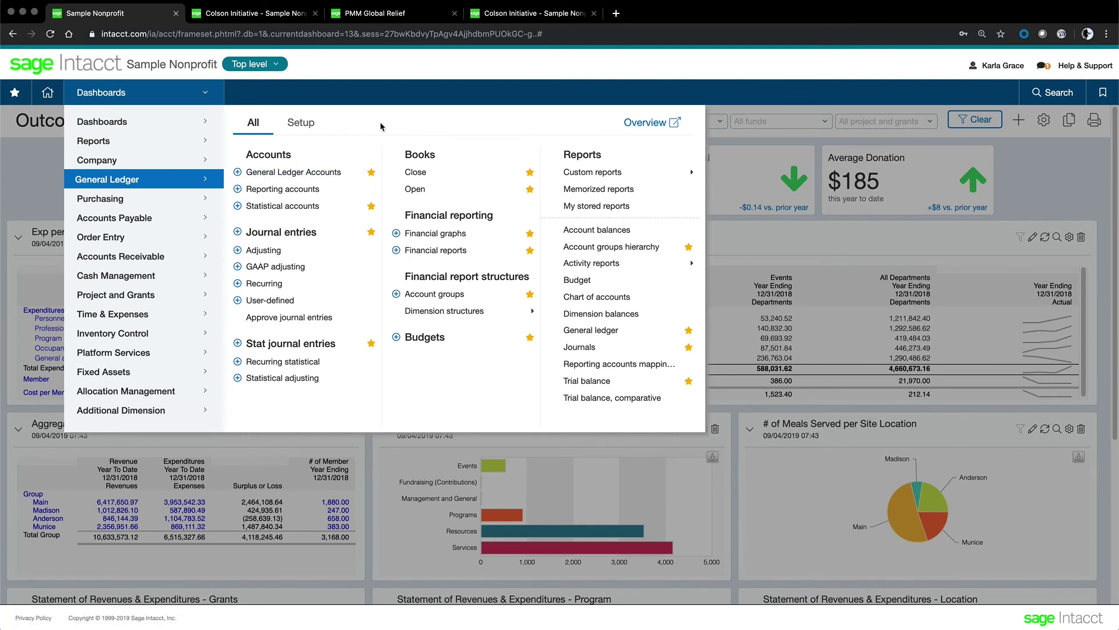
{"action": "left_click", "coordinate": [183, 94]}
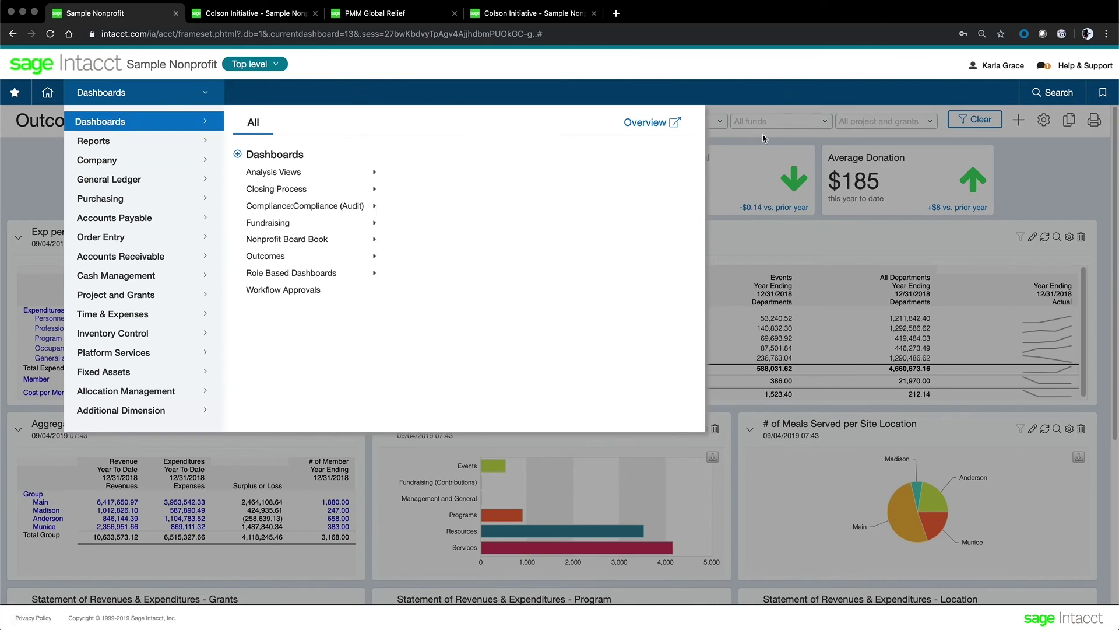
{"action": "left_click", "coordinate": [762, 165]}
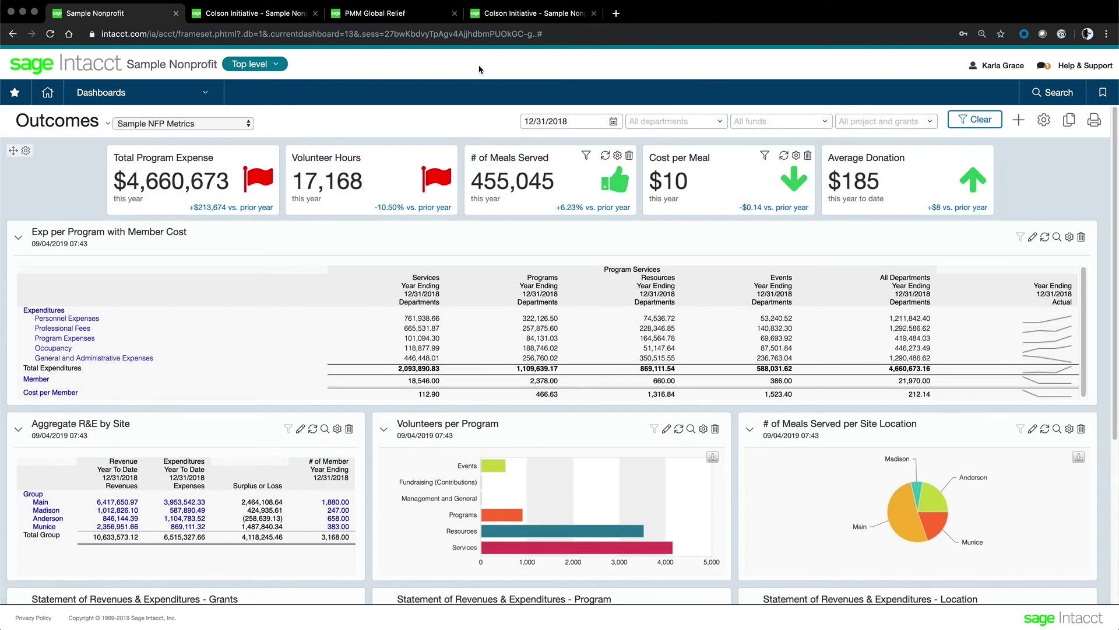
Step: Switch to the PMM Global Relief company and open the global consolidation run page
{"action": "left_click", "coordinate": [381, 19]}
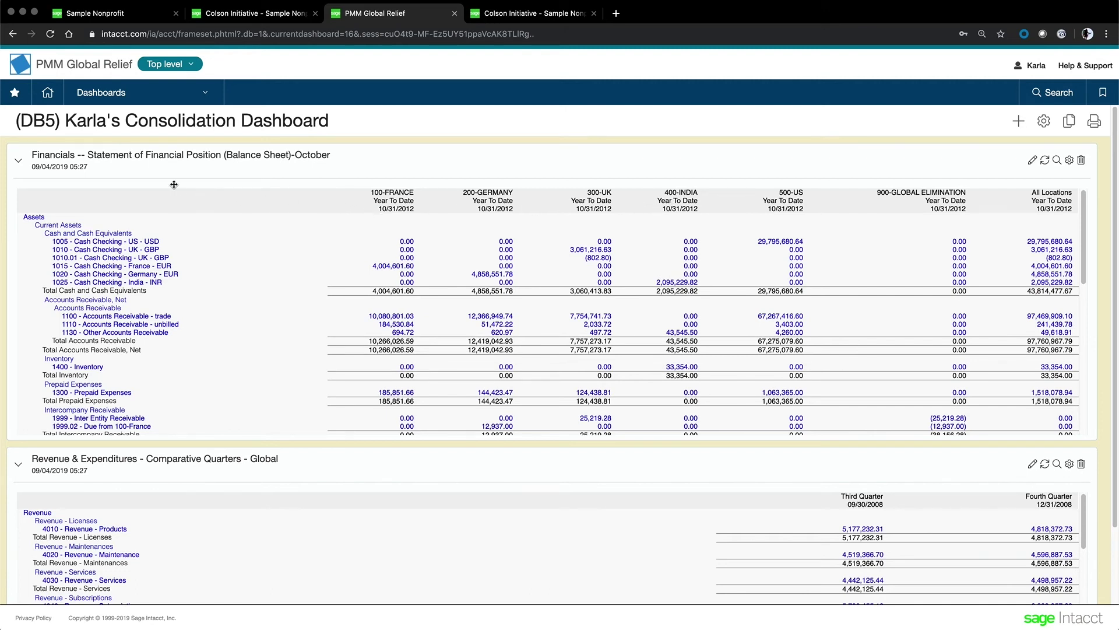
{"action": "left_click", "coordinate": [210, 93]}
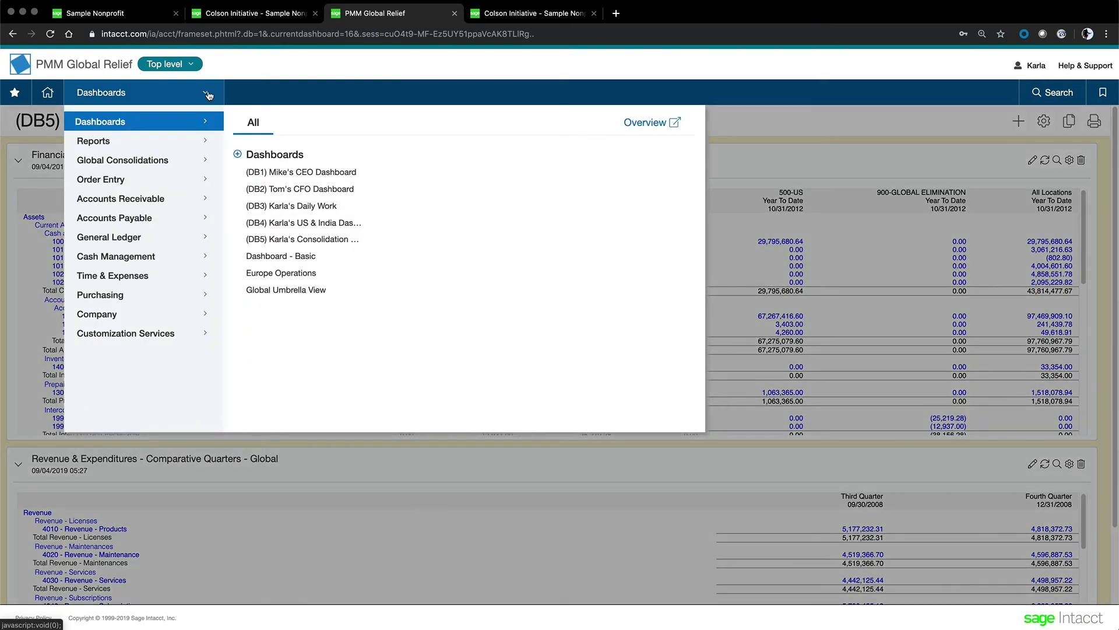
{"action": "mouse_move", "coordinate": [155, 166]}
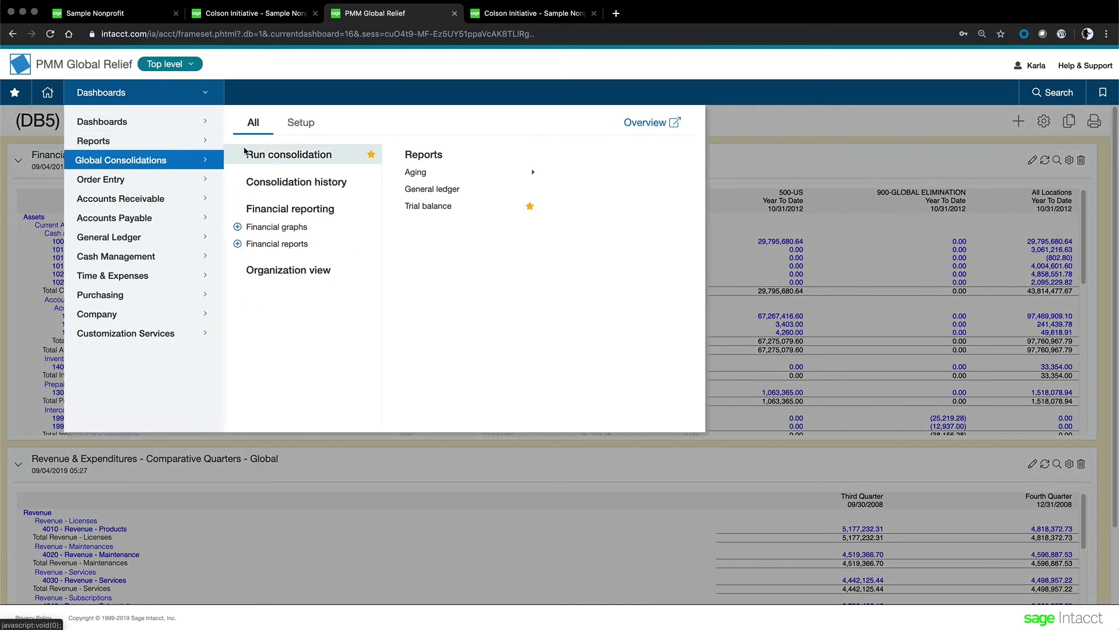
{"action": "left_click", "coordinate": [292, 157]}
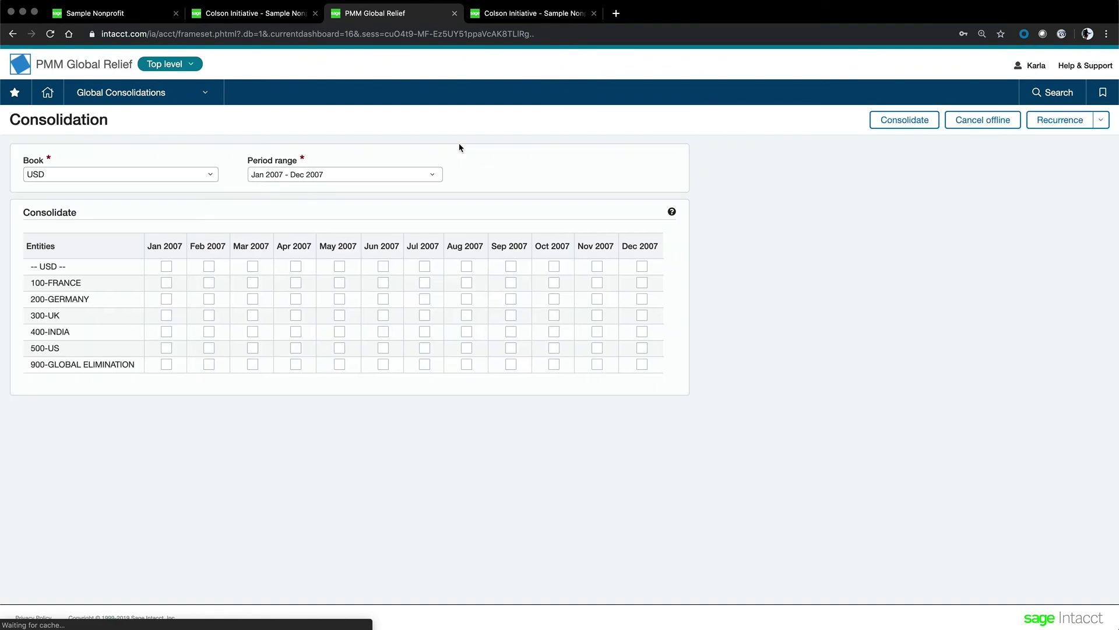
Step: Run the February 2019 consolidation of the USD book for all entities immediately, keeping the proposed exchange rates
{"action": "left_click", "coordinate": [256, 266]}
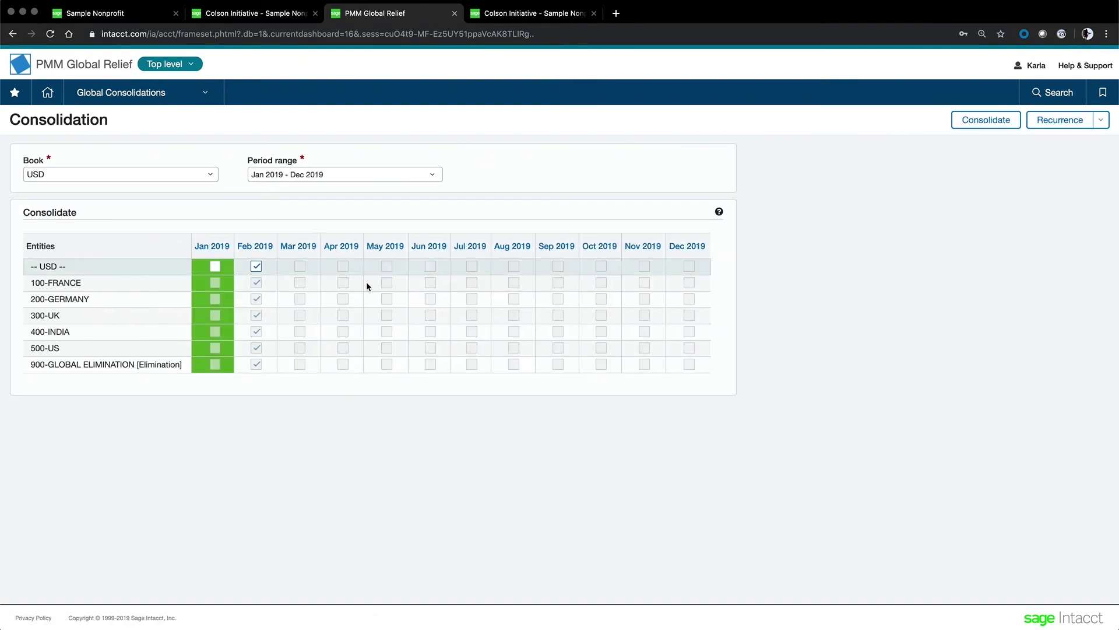
{"action": "left_click", "coordinate": [985, 120]}
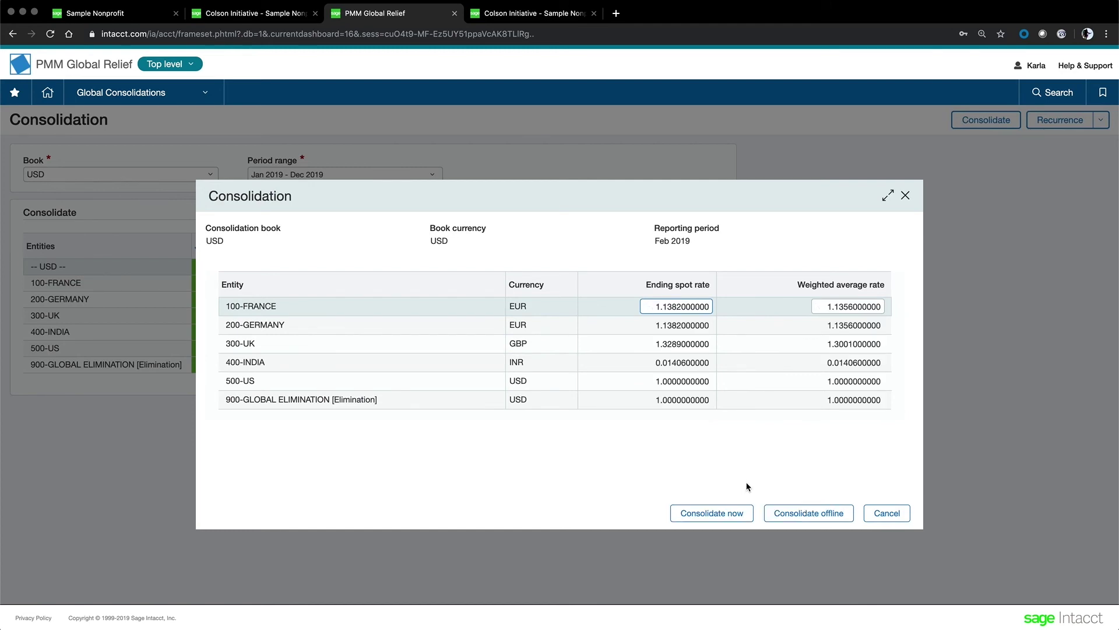
{"action": "left_click", "coordinate": [738, 513]}
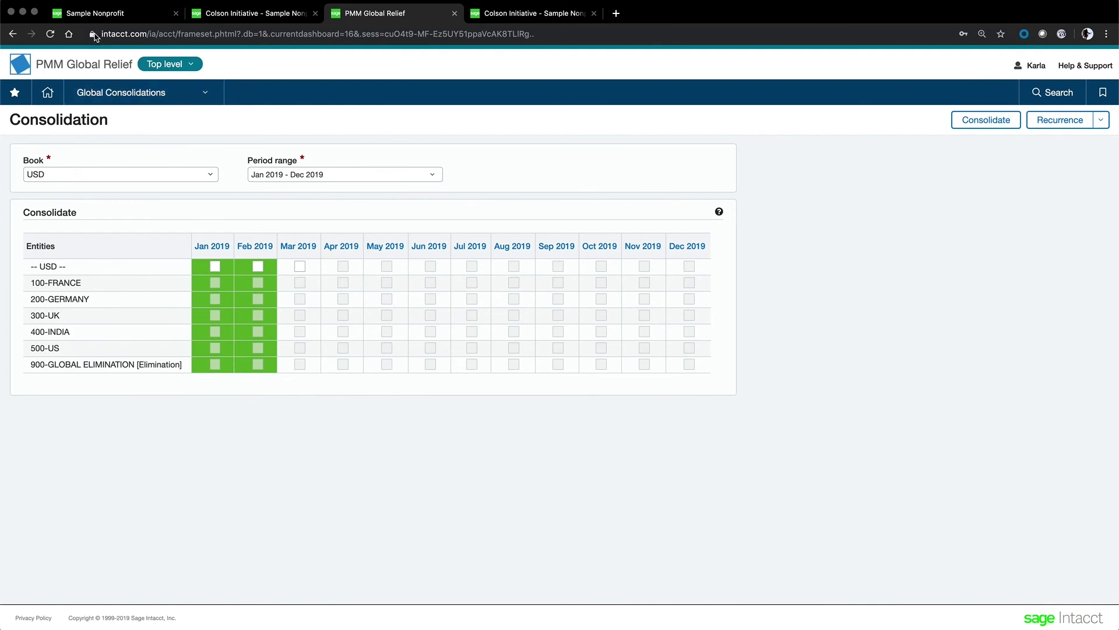
Step: In the top-level Sample Nonprofit company, open the record of the user listed below guest, examine its assigned entities, and return to the user list
{"action": "left_click", "coordinate": [102, 14]}
{"action": "left_click", "coordinate": [124, 95]}
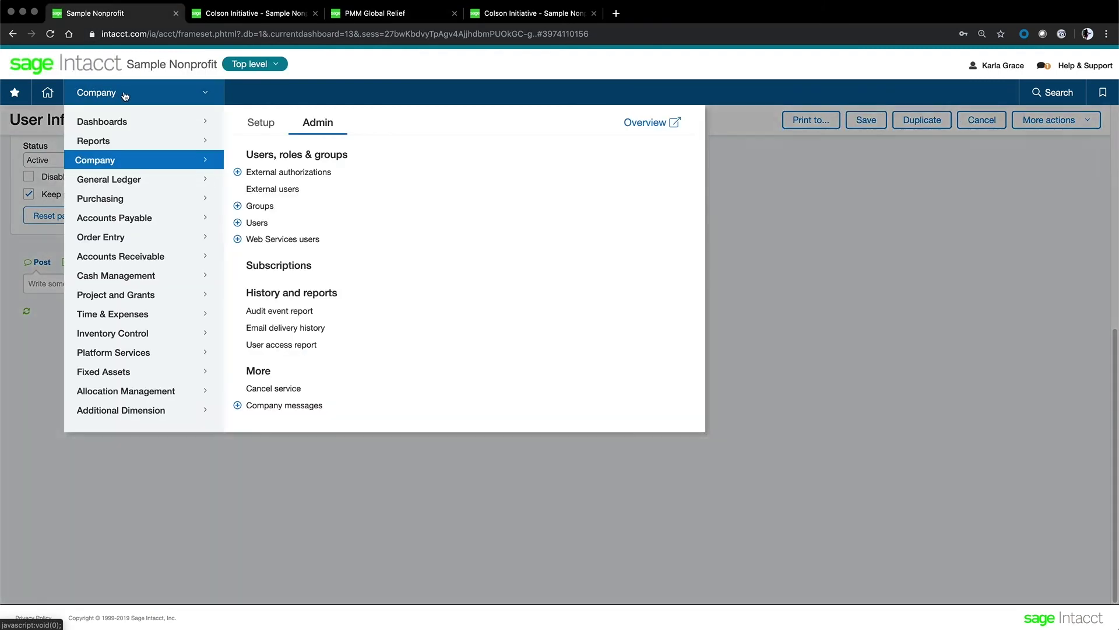
{"action": "left_click", "coordinate": [258, 222]}
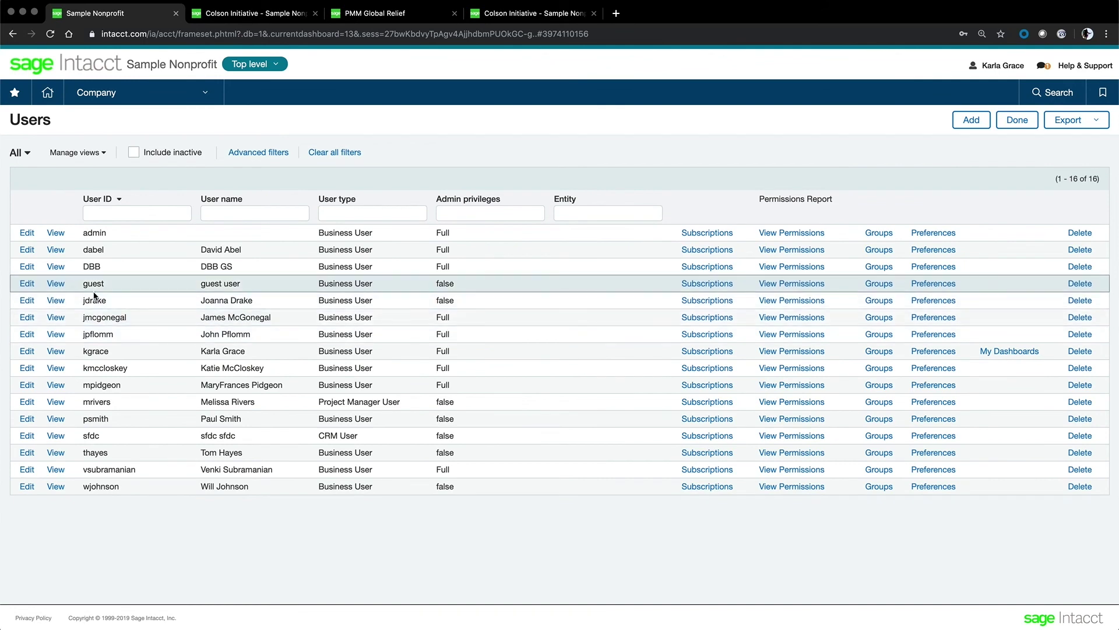
{"action": "left_click", "coordinate": [55, 304]}
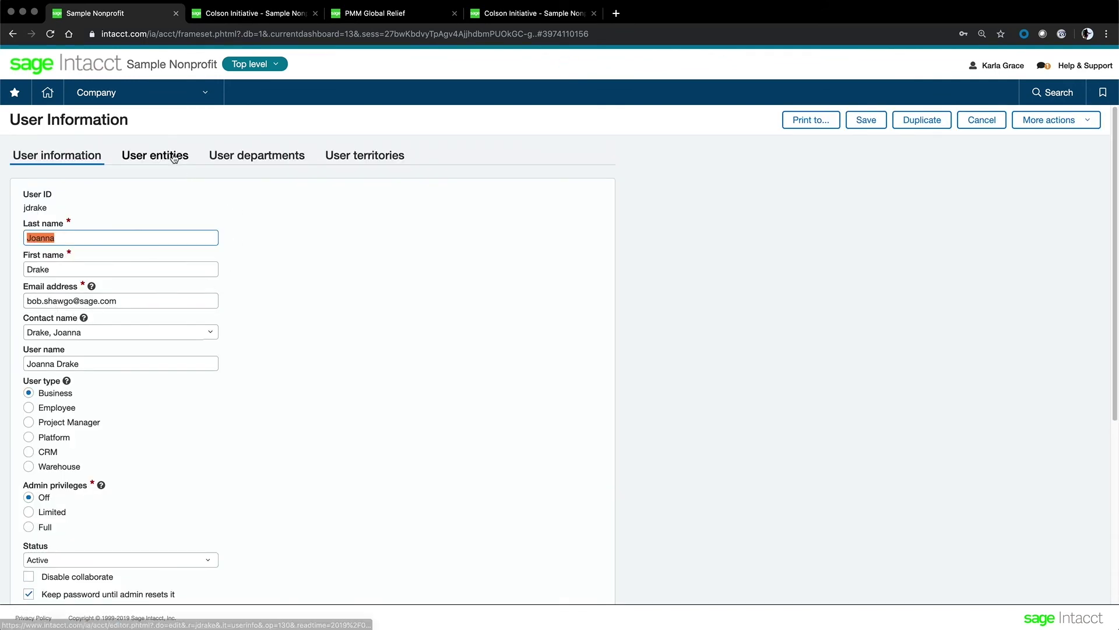
{"action": "left_click", "coordinate": [171, 155]}
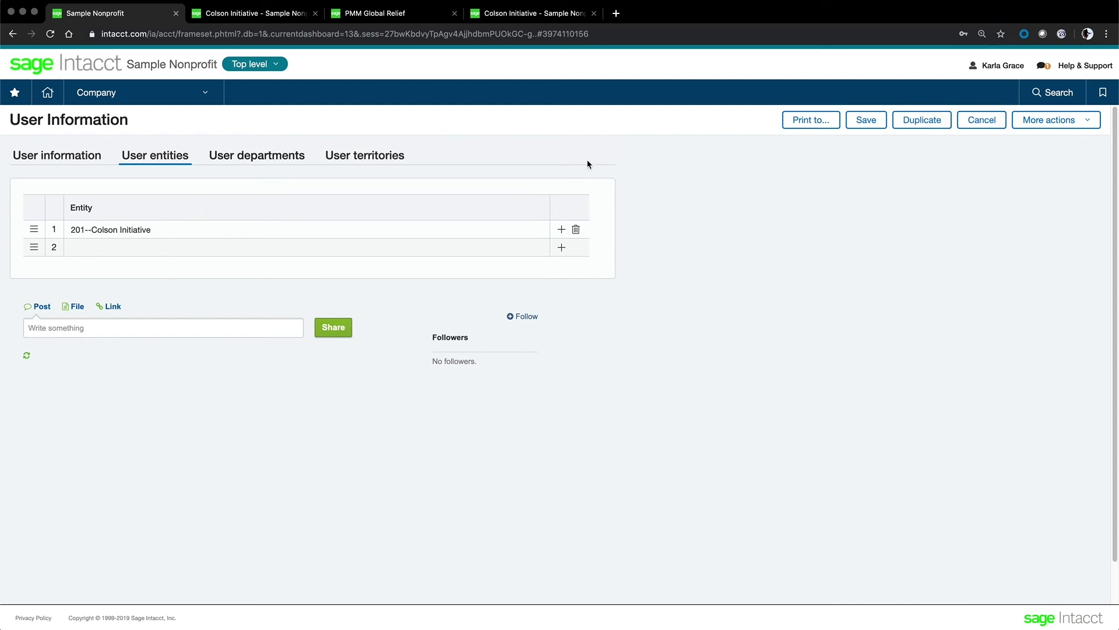
{"action": "left_click", "coordinate": [972, 121]}
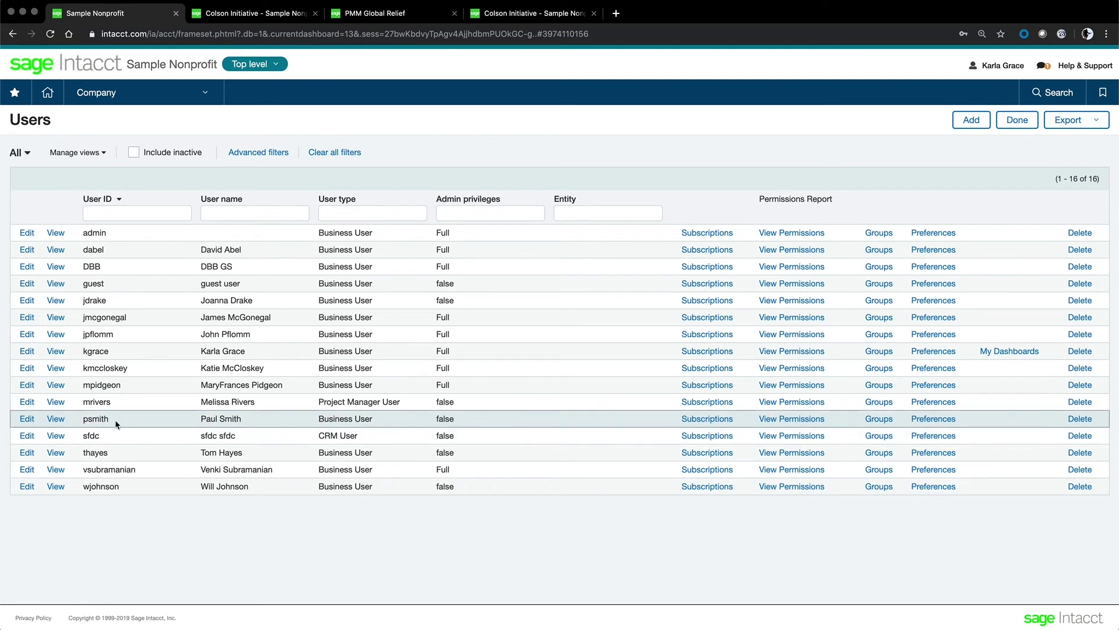
Step: Open the application subscriptions of the user listed just above sfdc and view the Time & Expenses permissions full size
{"action": "left_click", "coordinate": [691, 424]}
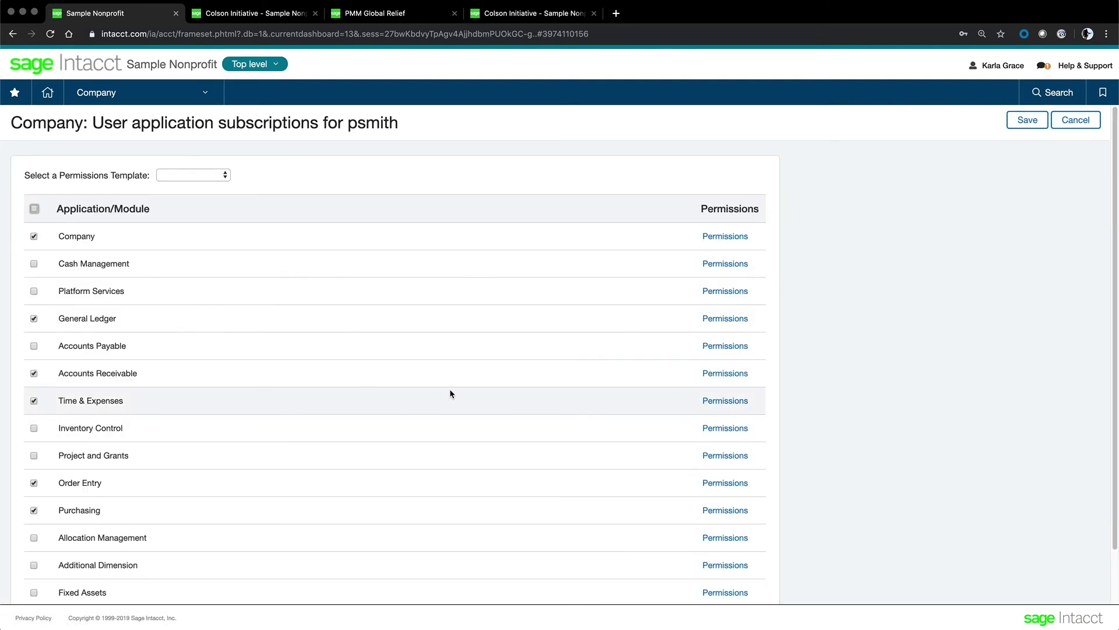
{"action": "left_click", "coordinate": [722, 401]}
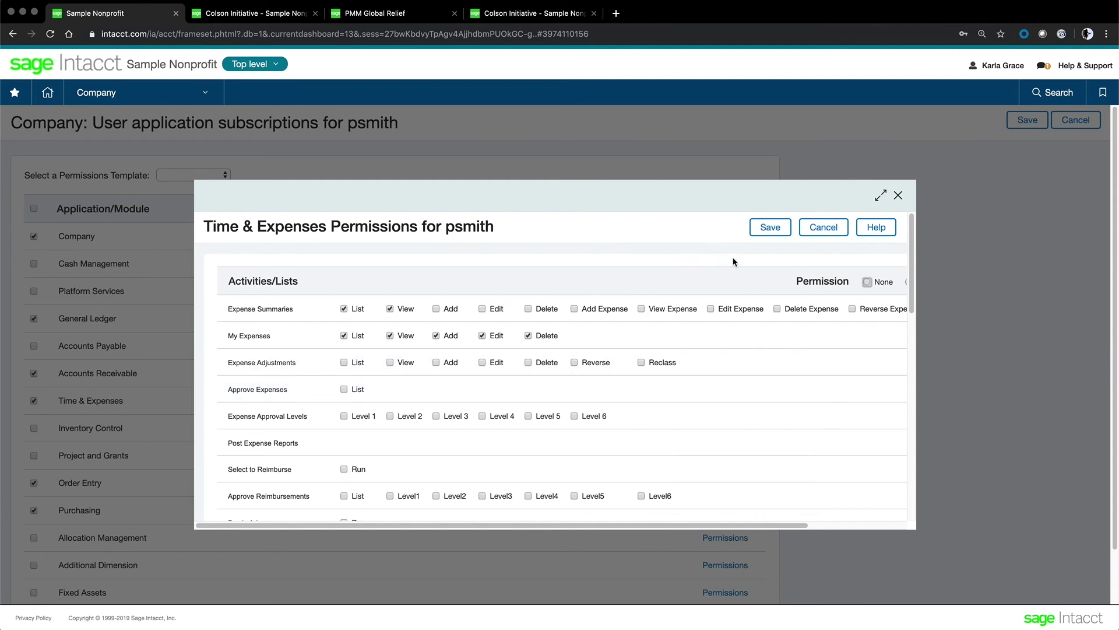
{"action": "left_click", "coordinate": [881, 196]}
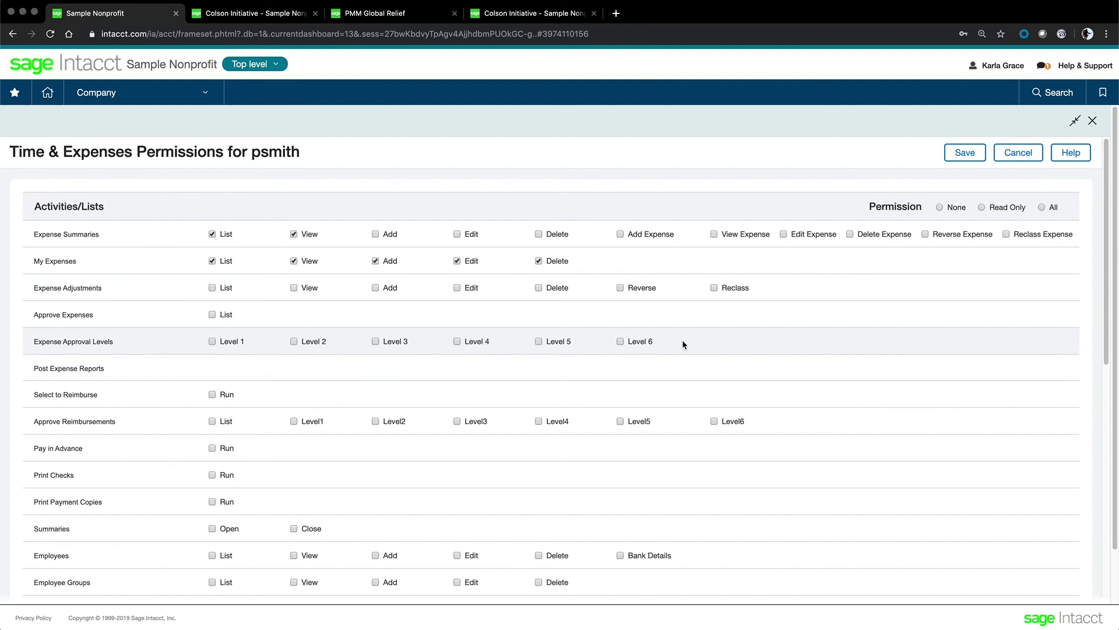
Step: Try granting List, View and Add permissions for Expense Adjustments, and return to the user list without saving
{"action": "left_click", "coordinate": [212, 288]}
{"action": "left_click", "coordinate": [294, 288]}
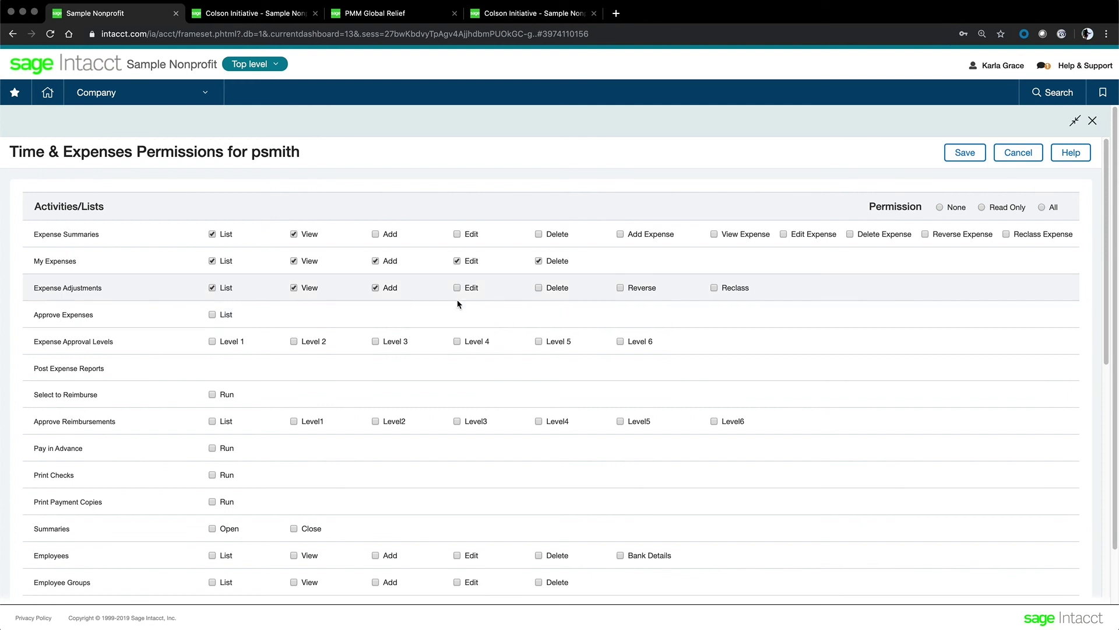
{"action": "scroll", "coordinate": [458, 303], "scroll_direction": "down", "scroll_amount": 10}
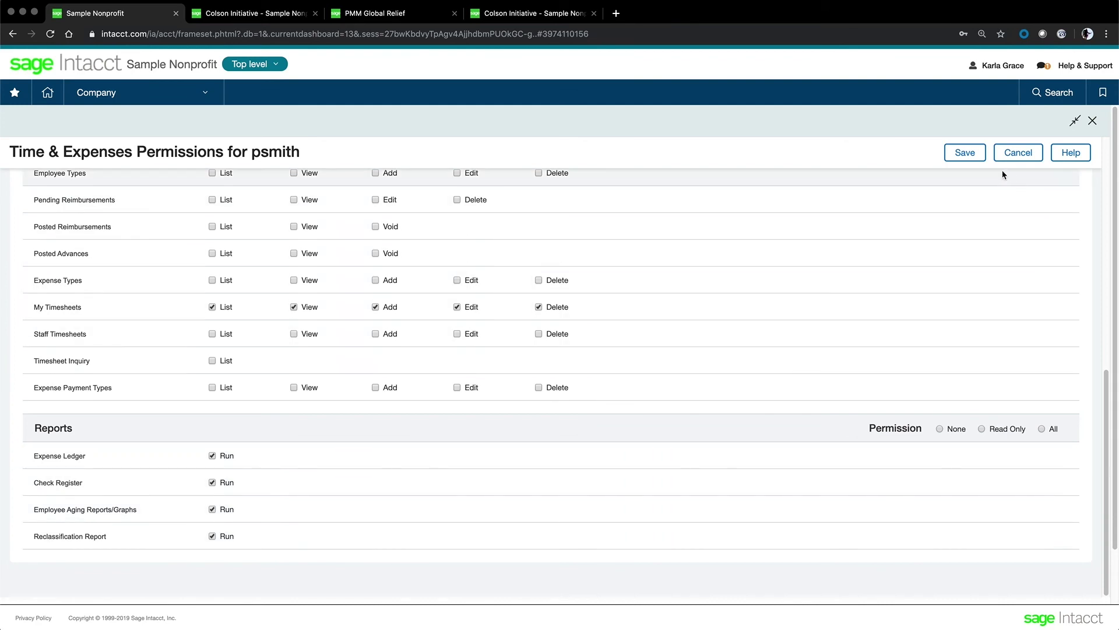
{"action": "left_click", "coordinate": [1018, 153]}
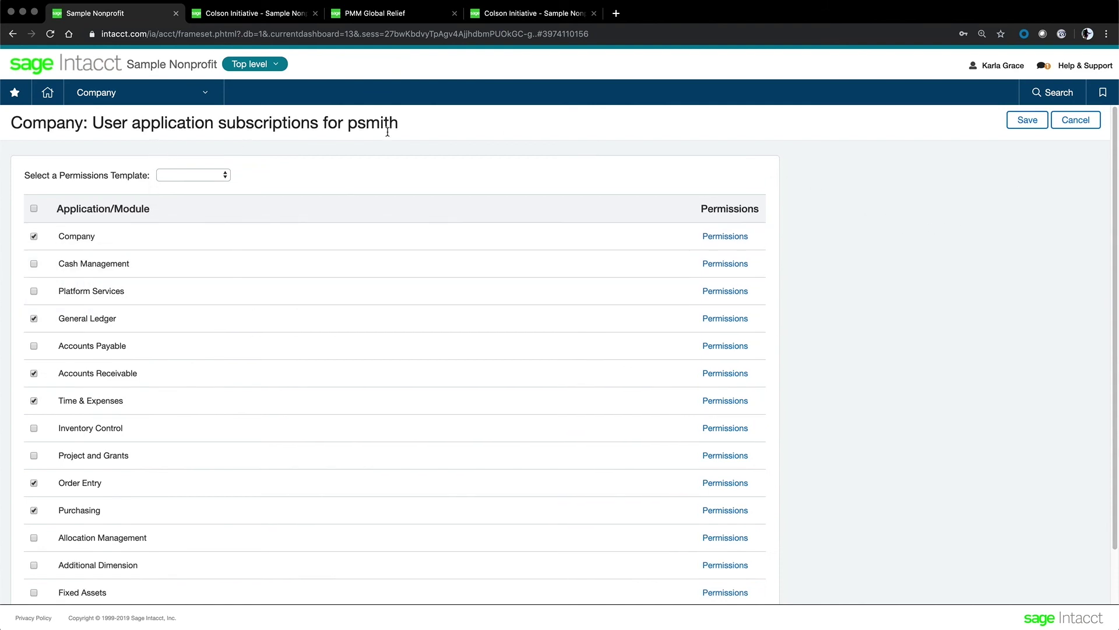
{"action": "left_click", "coordinate": [1076, 119]}
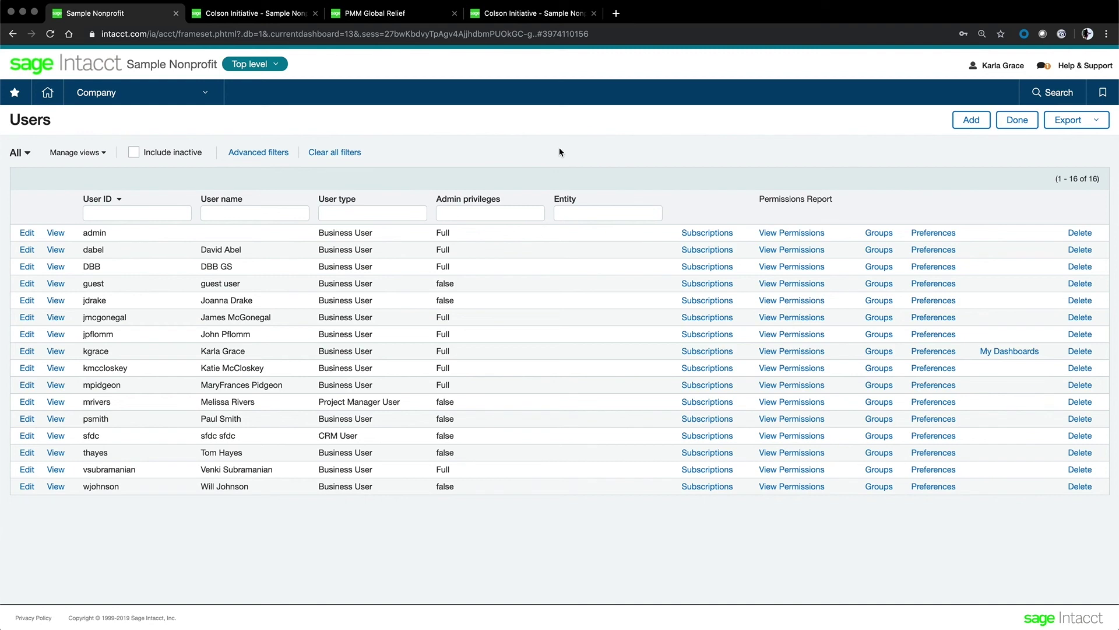
Step: In the Reports Center, examine the additional actions and the editor of the Aggregate R&E By Church Location report, leaving it without saving
{"action": "left_click", "coordinate": [207, 94]}
{"action": "mouse_move", "coordinate": [156, 152]}
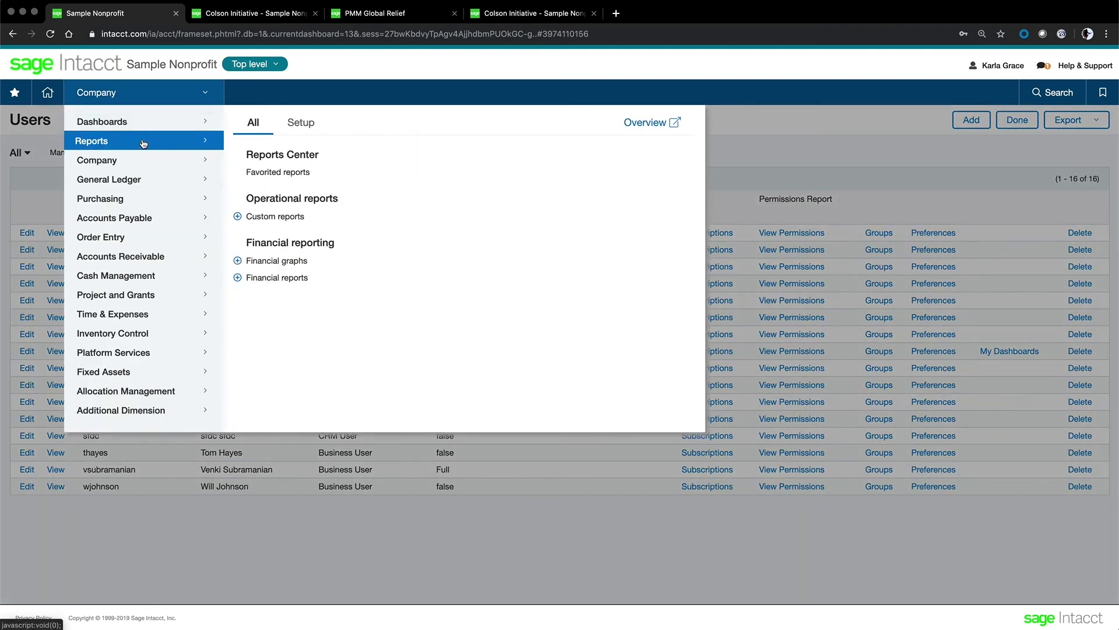
{"action": "left_click", "coordinate": [267, 156]}
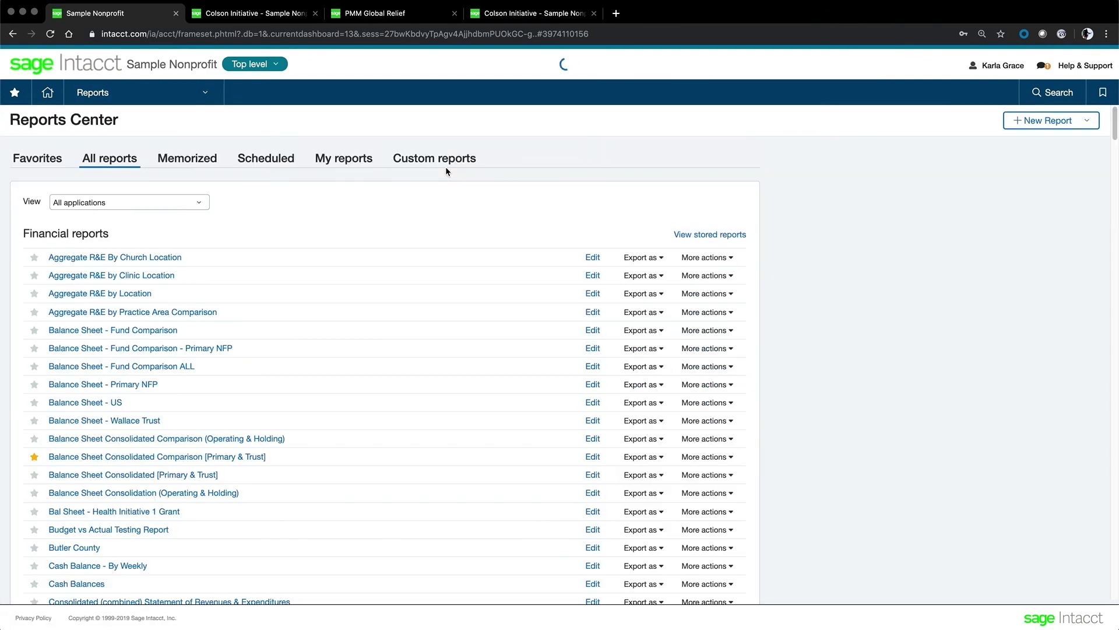
{"action": "left_click", "coordinate": [730, 258]}
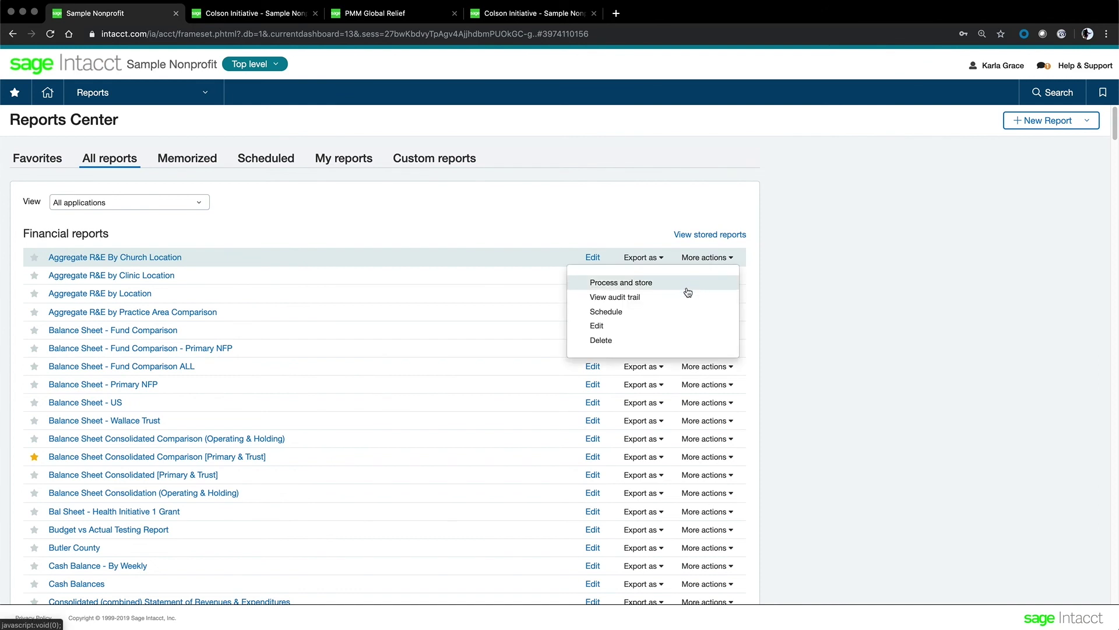
{"action": "left_click", "coordinate": [829, 263]}
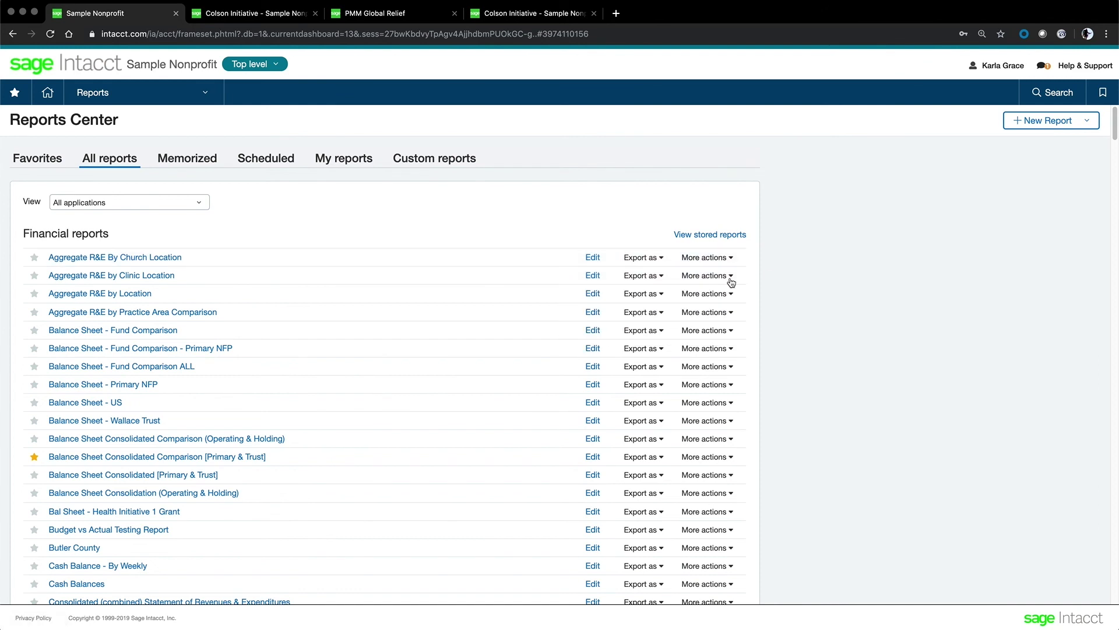
{"action": "left_click", "coordinate": [594, 257]}
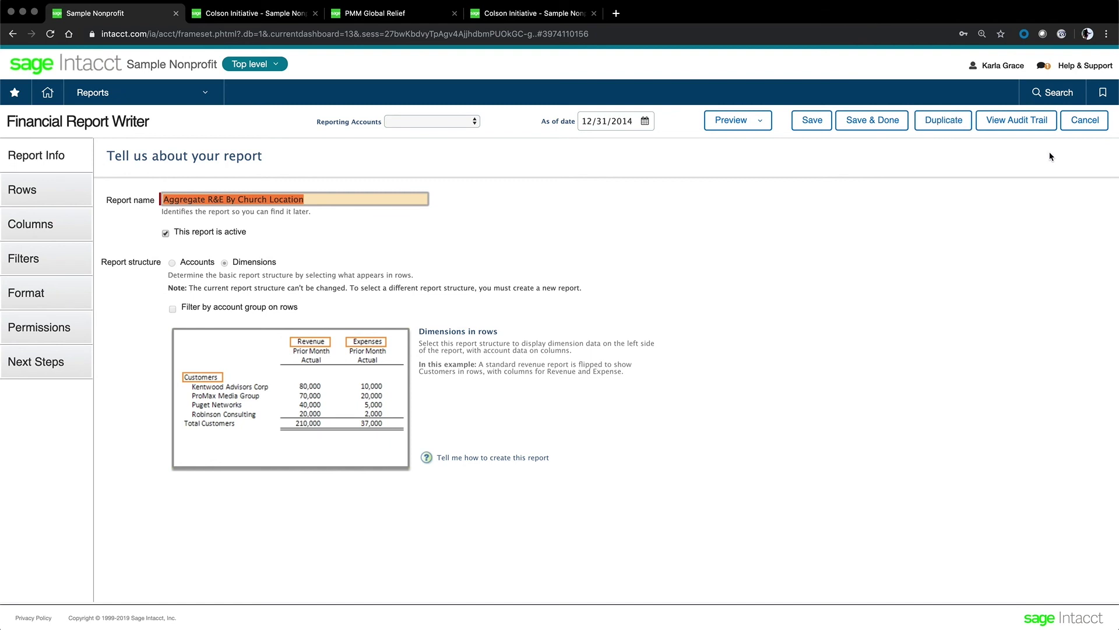
{"action": "left_click", "coordinate": [1082, 123]}
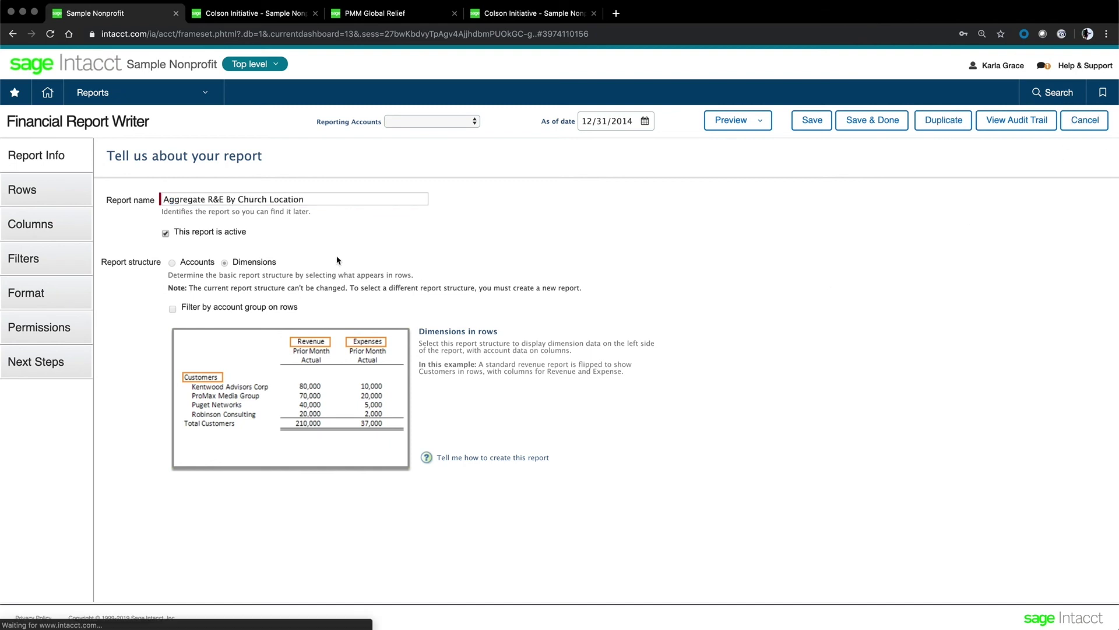
Step: Open a dashboard from the Analysis Views group
{"action": "left_click", "coordinate": [165, 93]}
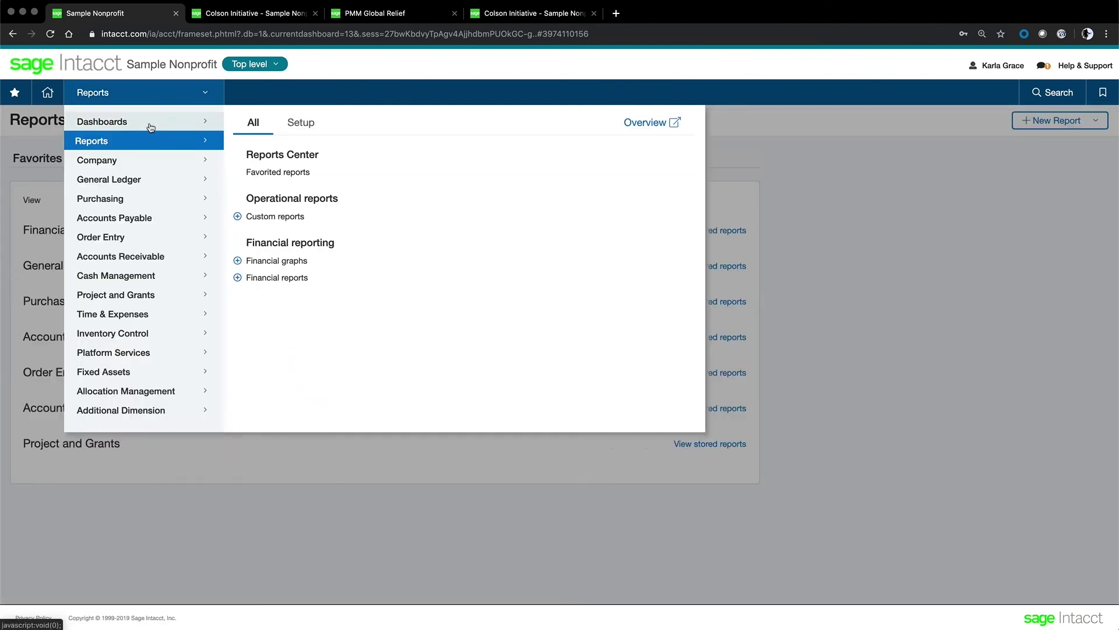
{"action": "left_click", "coordinate": [150, 127]}
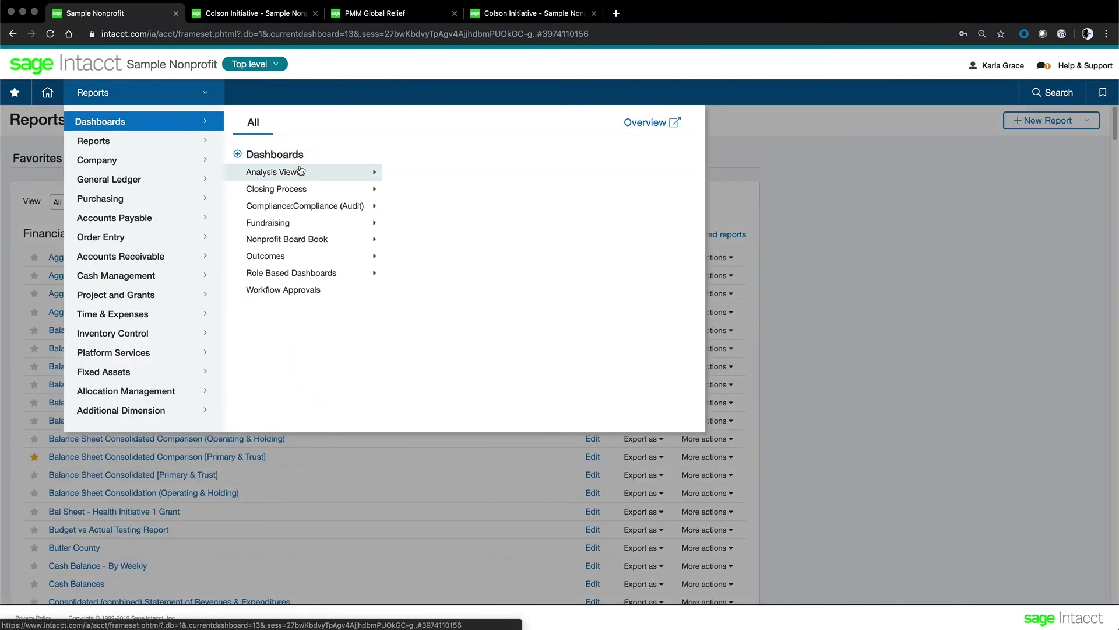
{"action": "left_click", "coordinate": [299, 173]}
{"action": "left_click", "coordinate": [431, 182]}
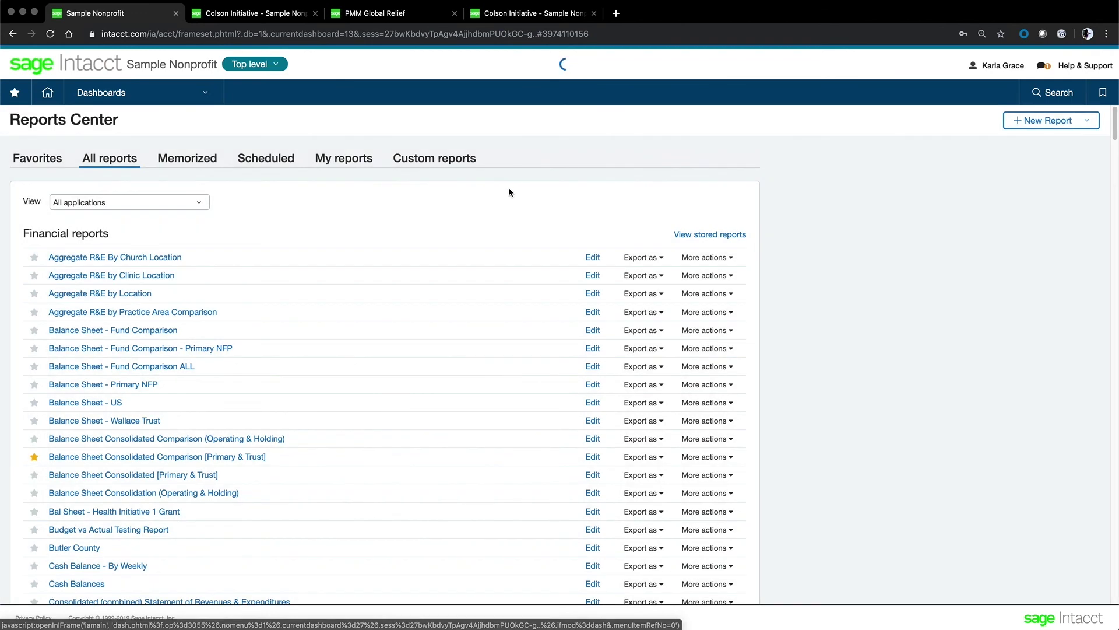